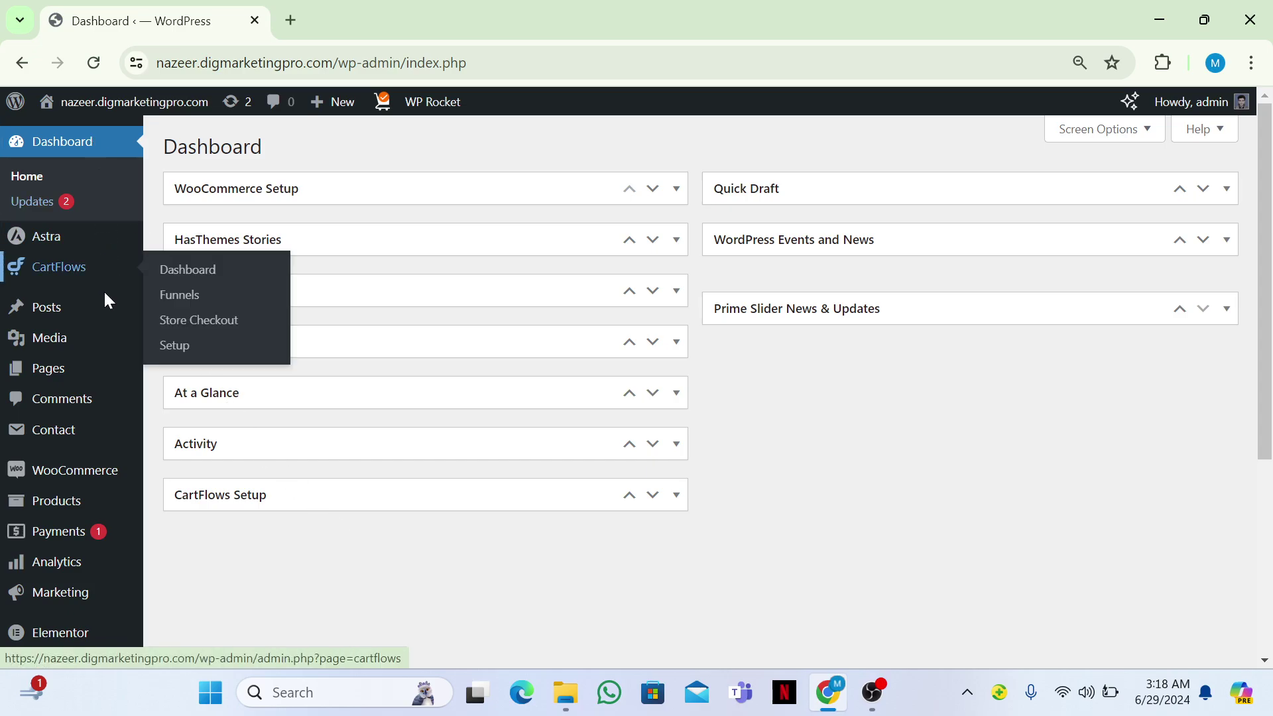
Step: Create a new page titled "Background" in a separate browser tab and open it for editing with Elementor
{"action": "mouse_move", "coordinate": [90, 371]}
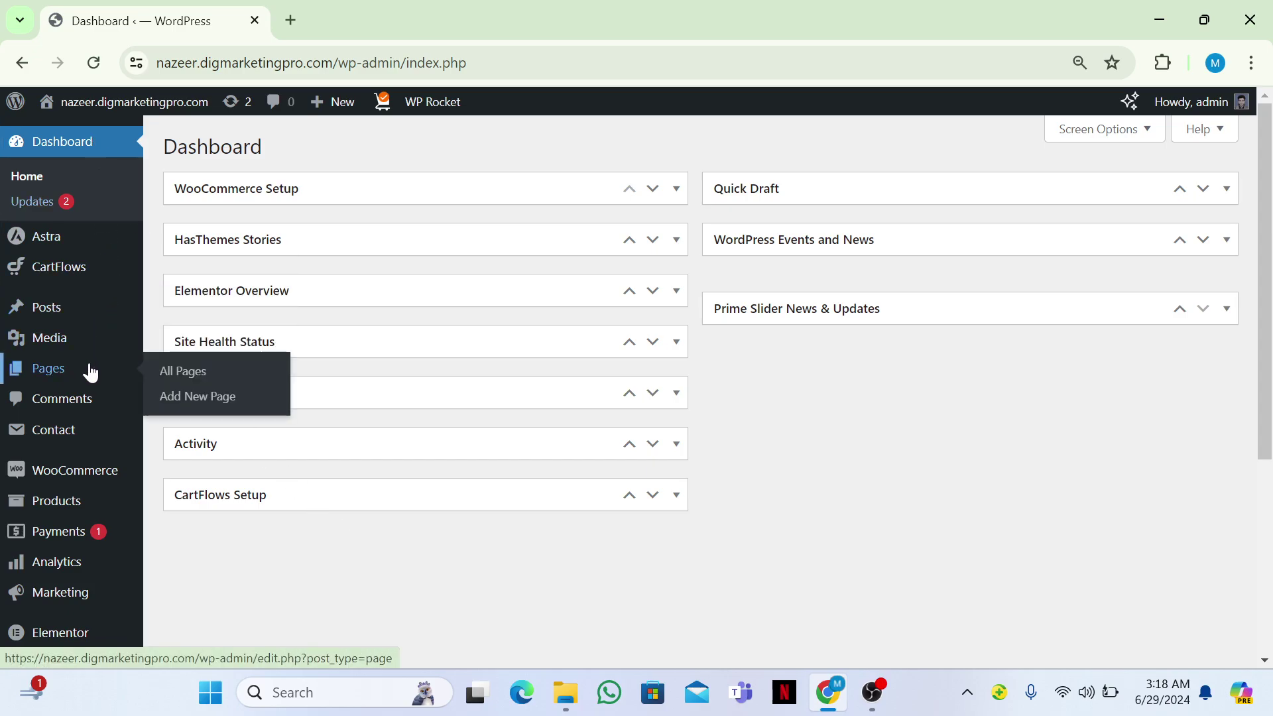
{"action": "right_click", "coordinate": [176, 409]}
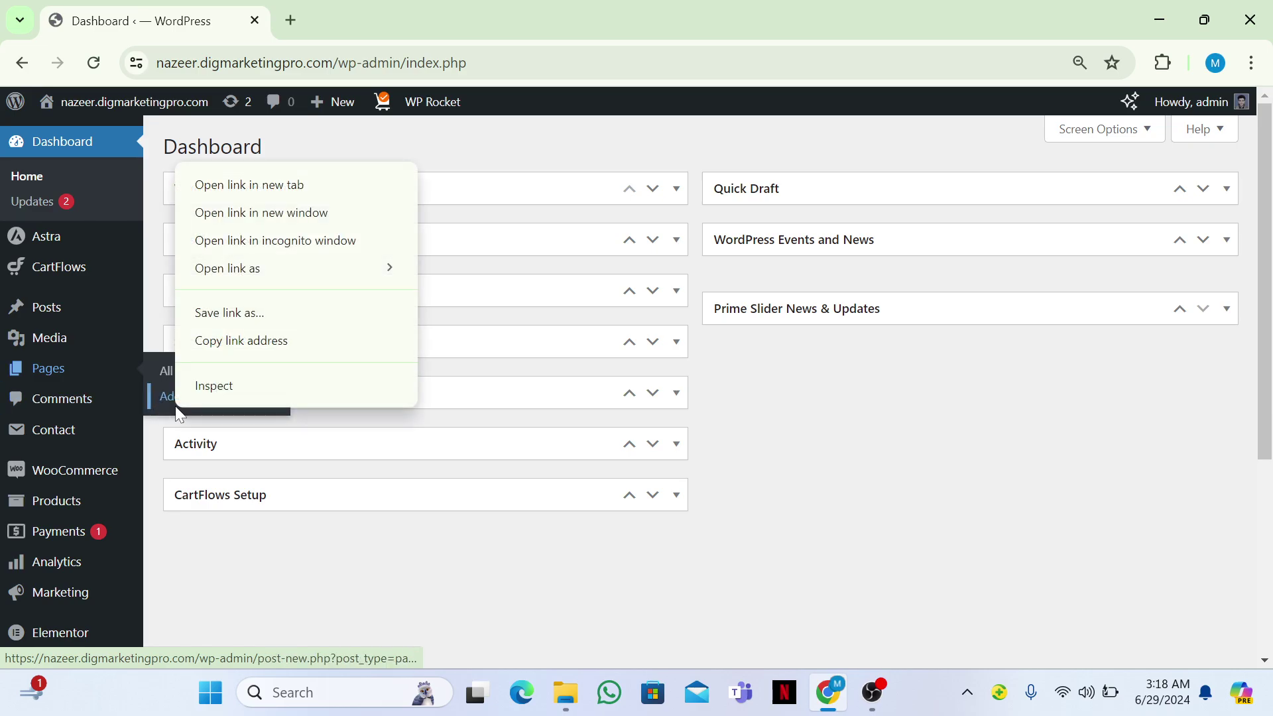
{"action": "left_click", "coordinate": [211, 187]}
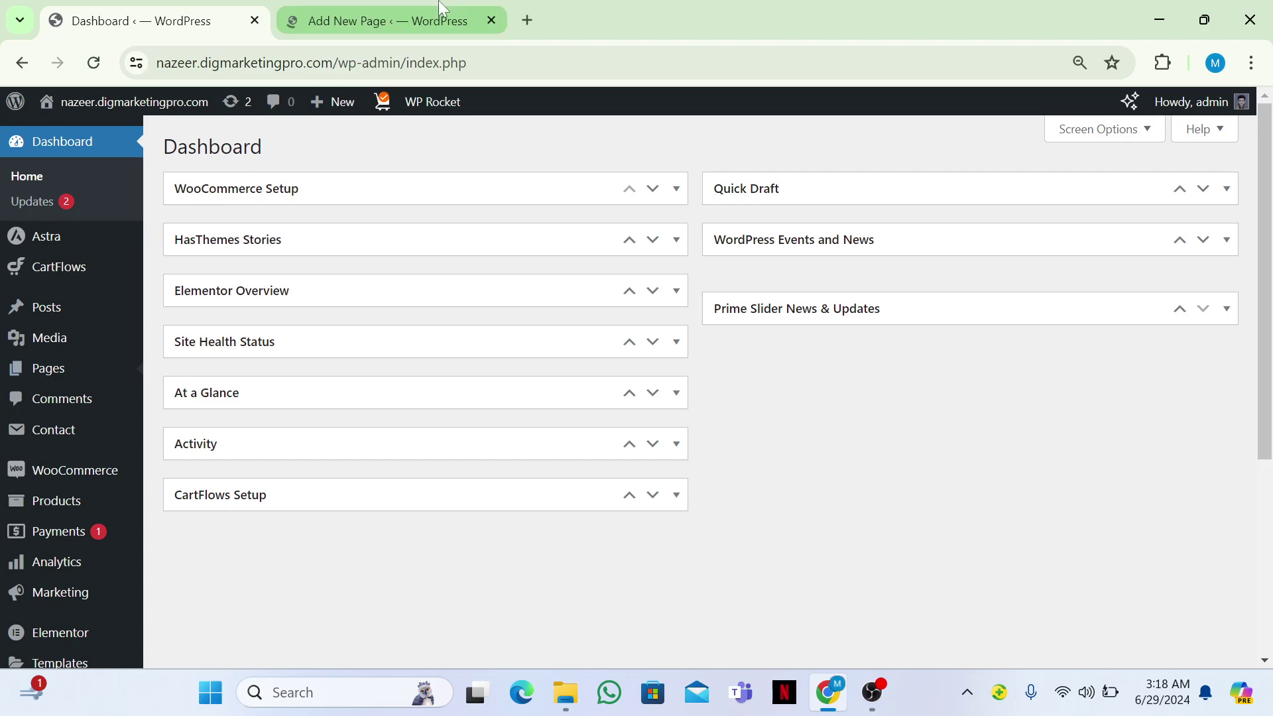
{"action": "left_click", "coordinate": [443, 8]}
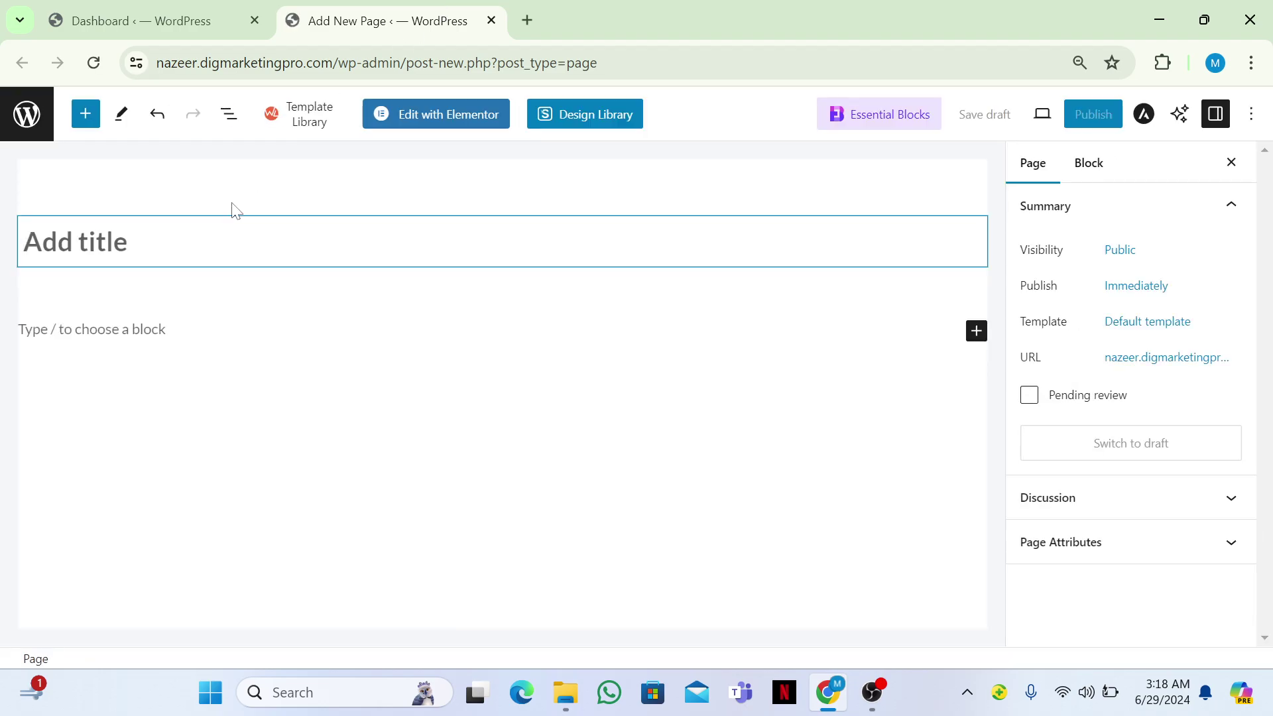
{"action": "type", "text": "Back"}
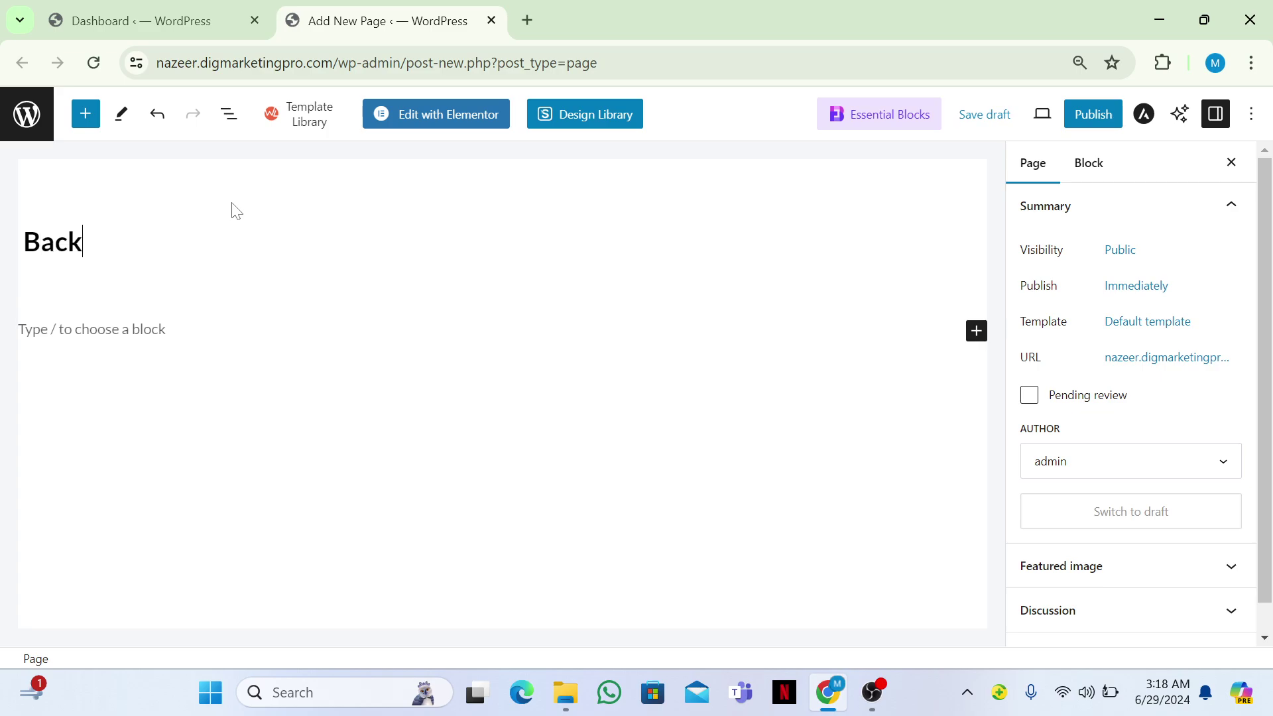
{"action": "type", "text": "ground"}
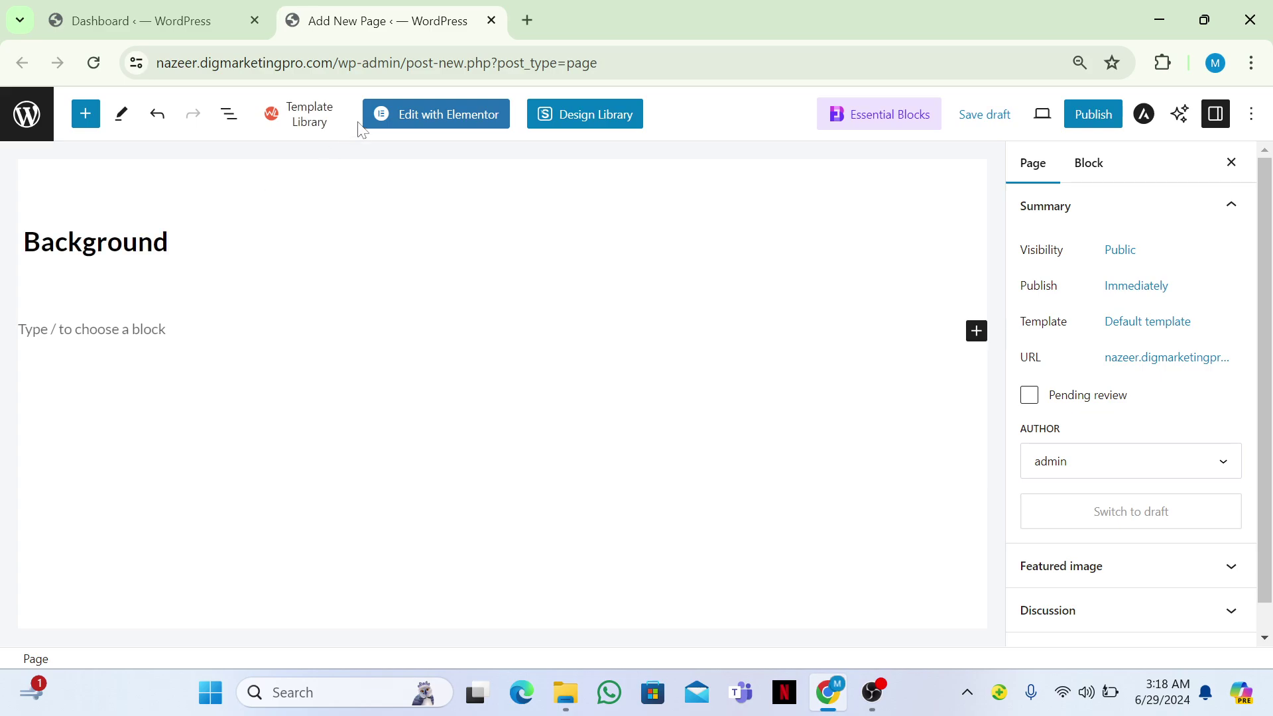
{"action": "left_click", "coordinate": [404, 114]}
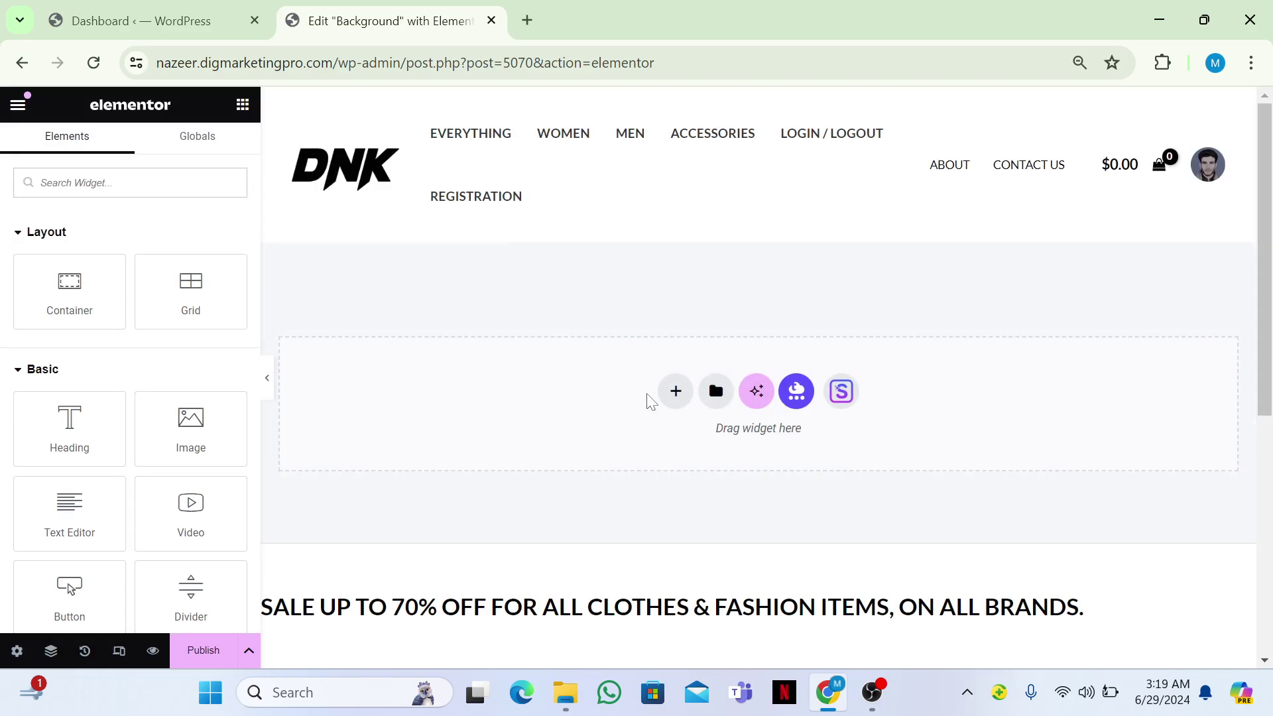
Step: Add a flexbox container with the single-column, downward-direction structure to the page
{"action": "left_click", "coordinate": [675, 396]}
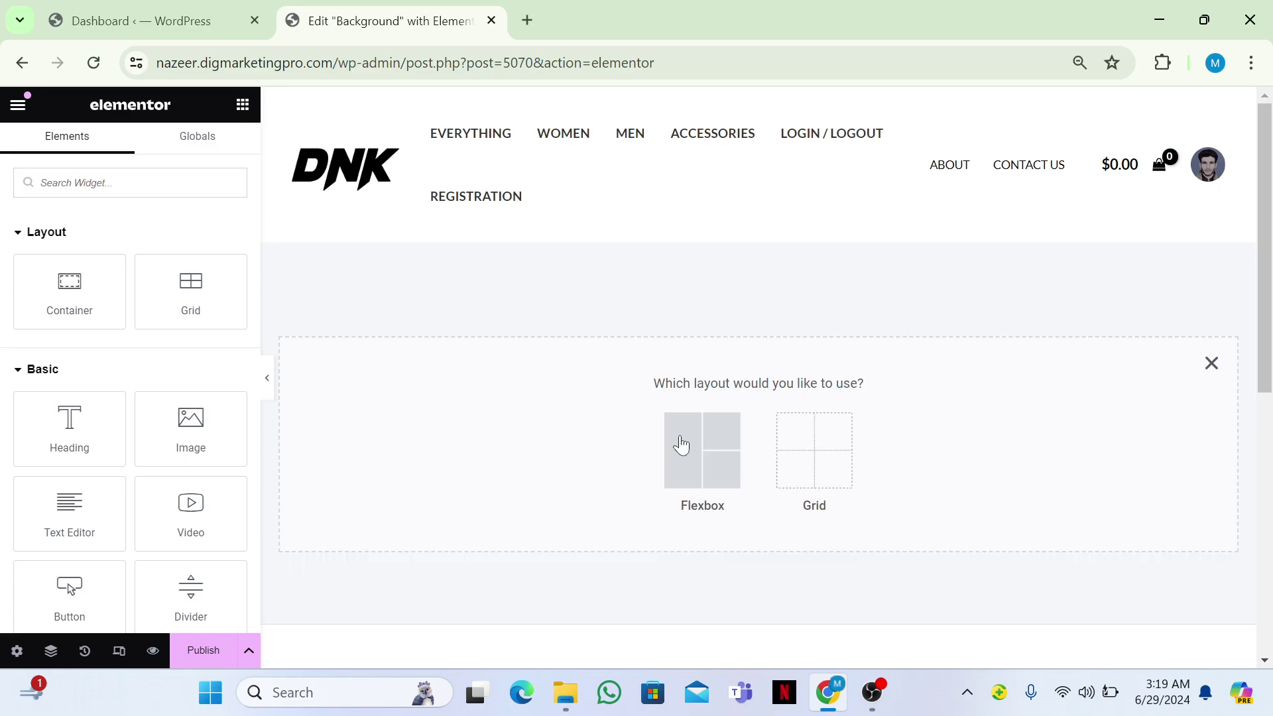
{"action": "left_click", "coordinate": [680, 465]}
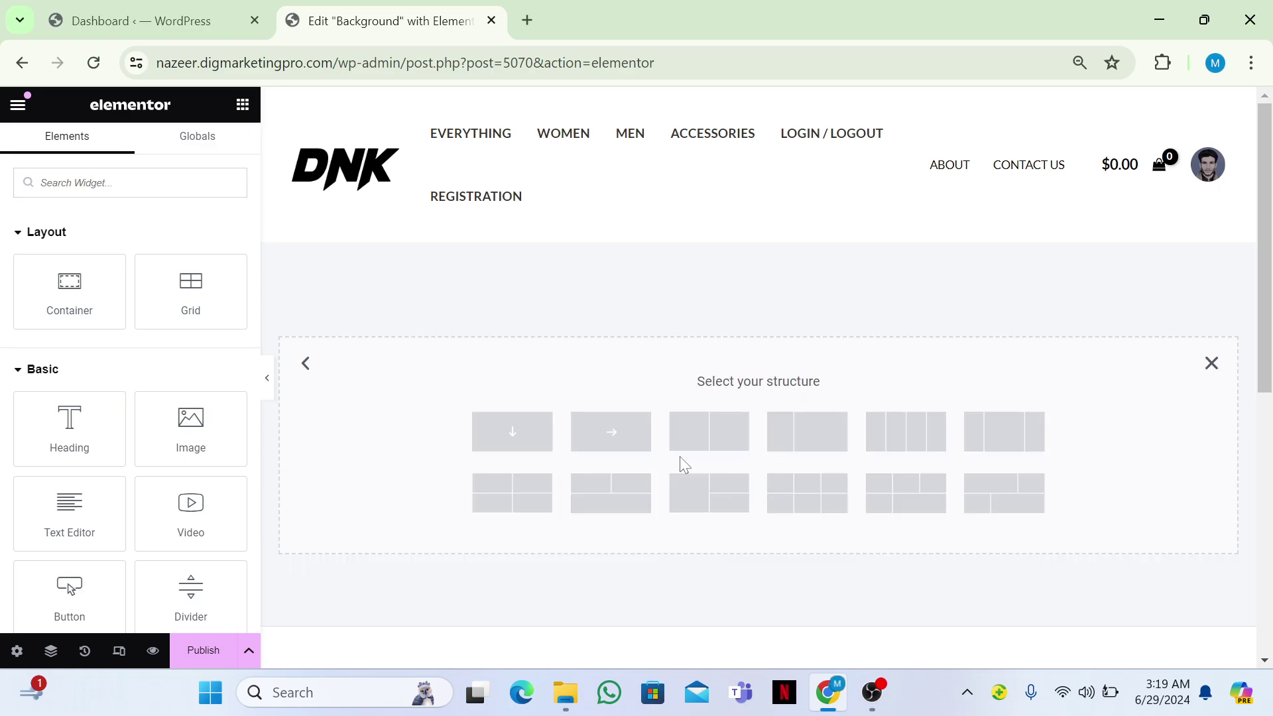
{"action": "left_click", "coordinate": [508, 423]}
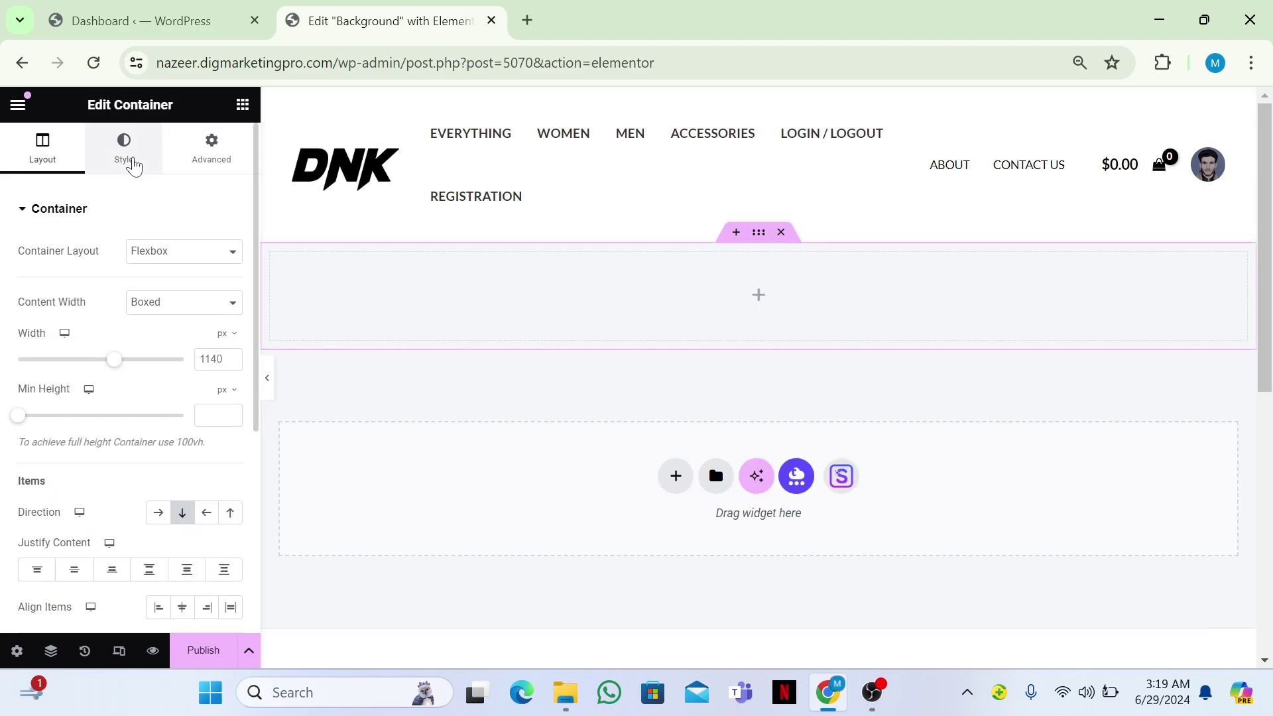
Step: Give the container a classic background overlay using the media library photo of the woman in sunglasses against a blue background
{"action": "left_click", "coordinate": [133, 165]}
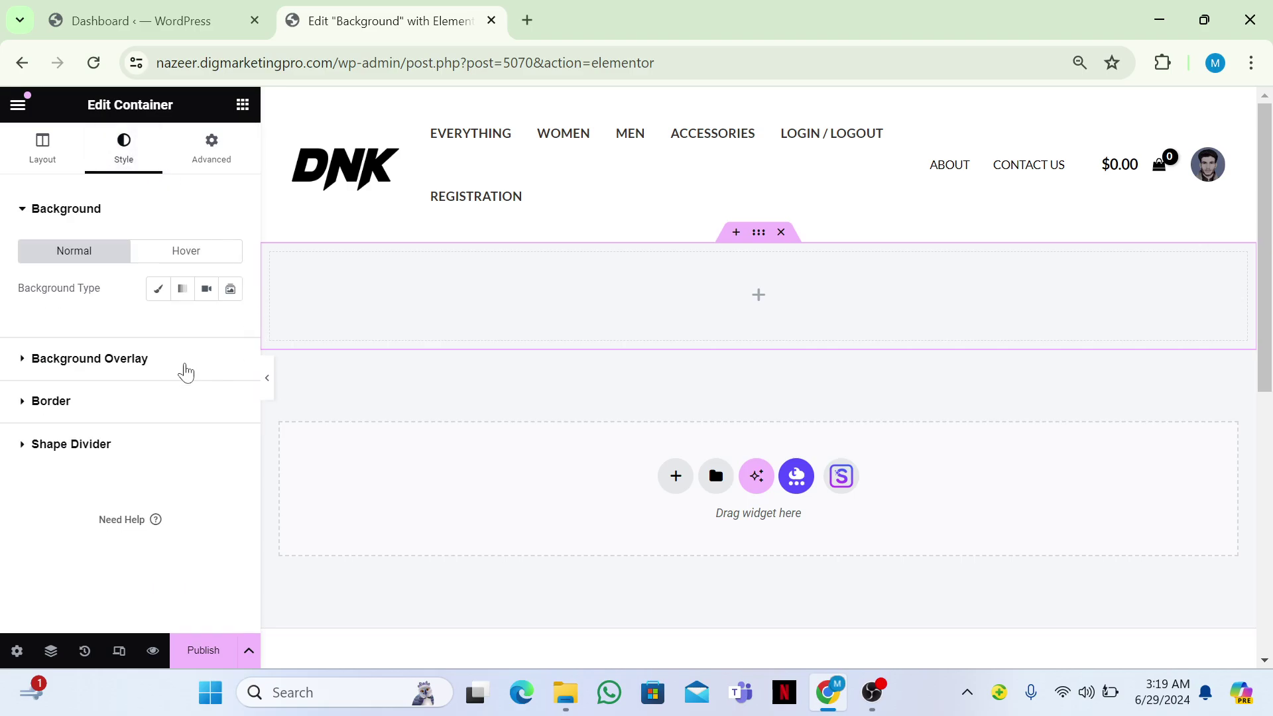
{"action": "left_click", "coordinate": [176, 373]}
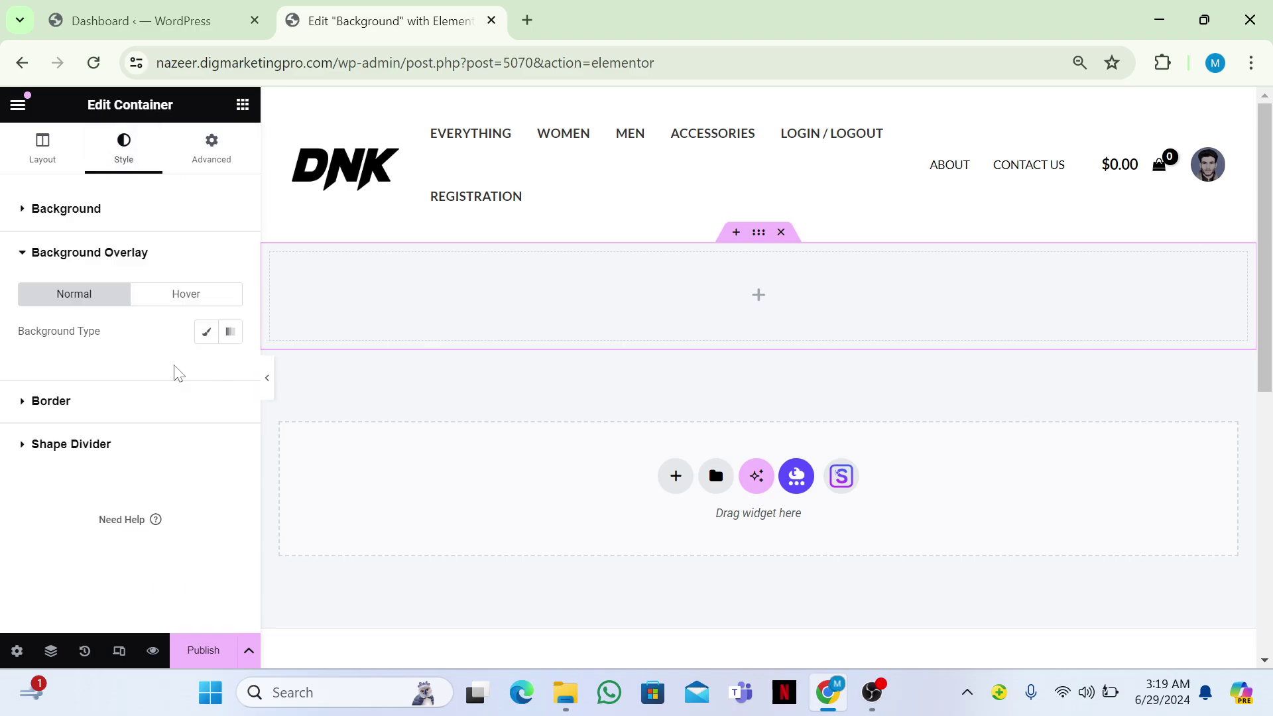
{"action": "left_click", "coordinate": [206, 331]}
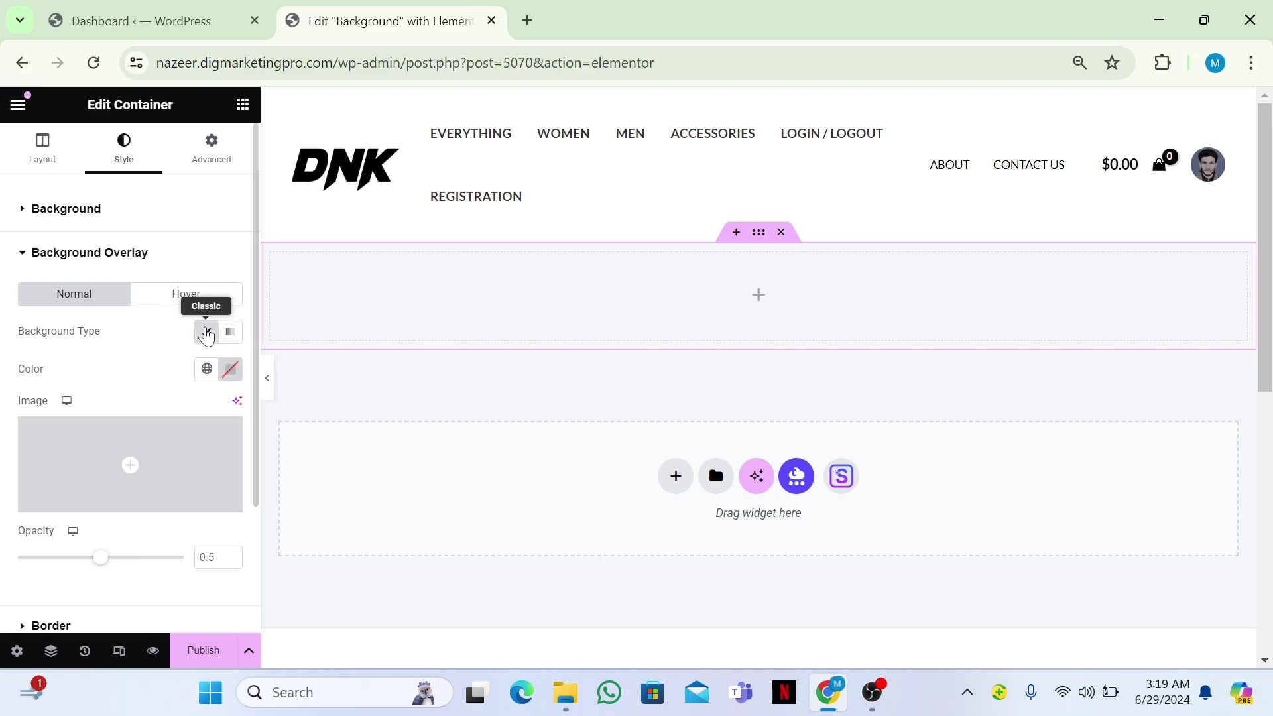
{"action": "left_click", "coordinate": [132, 460]}
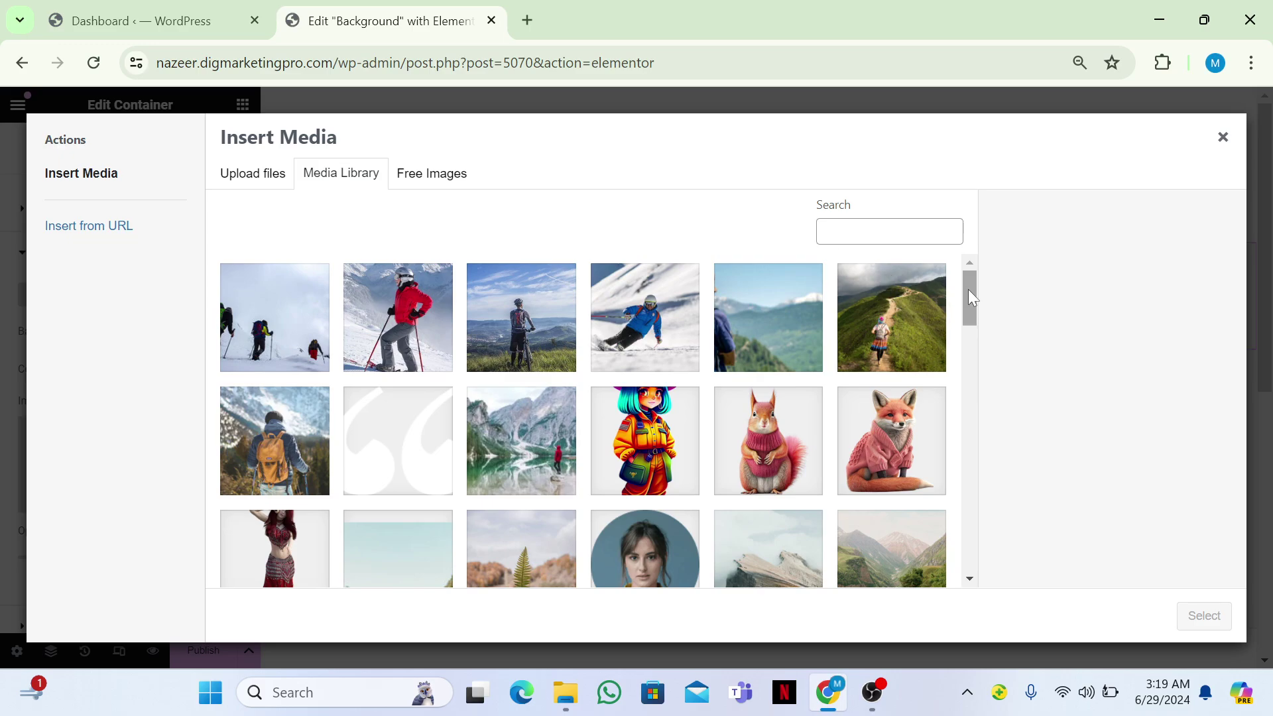
{"action": "left_click_drag", "start_coordinate": [969, 298], "coordinate": [964, 551]}
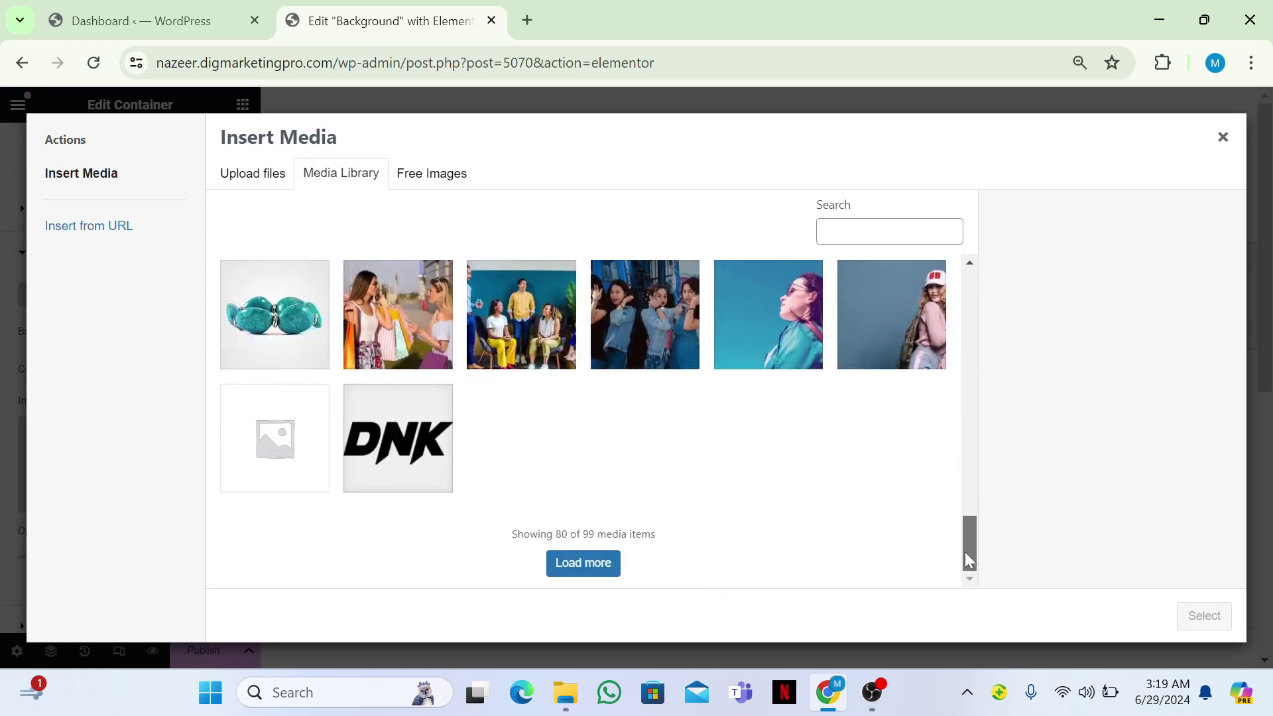
{"action": "left_click", "coordinate": [762, 338]}
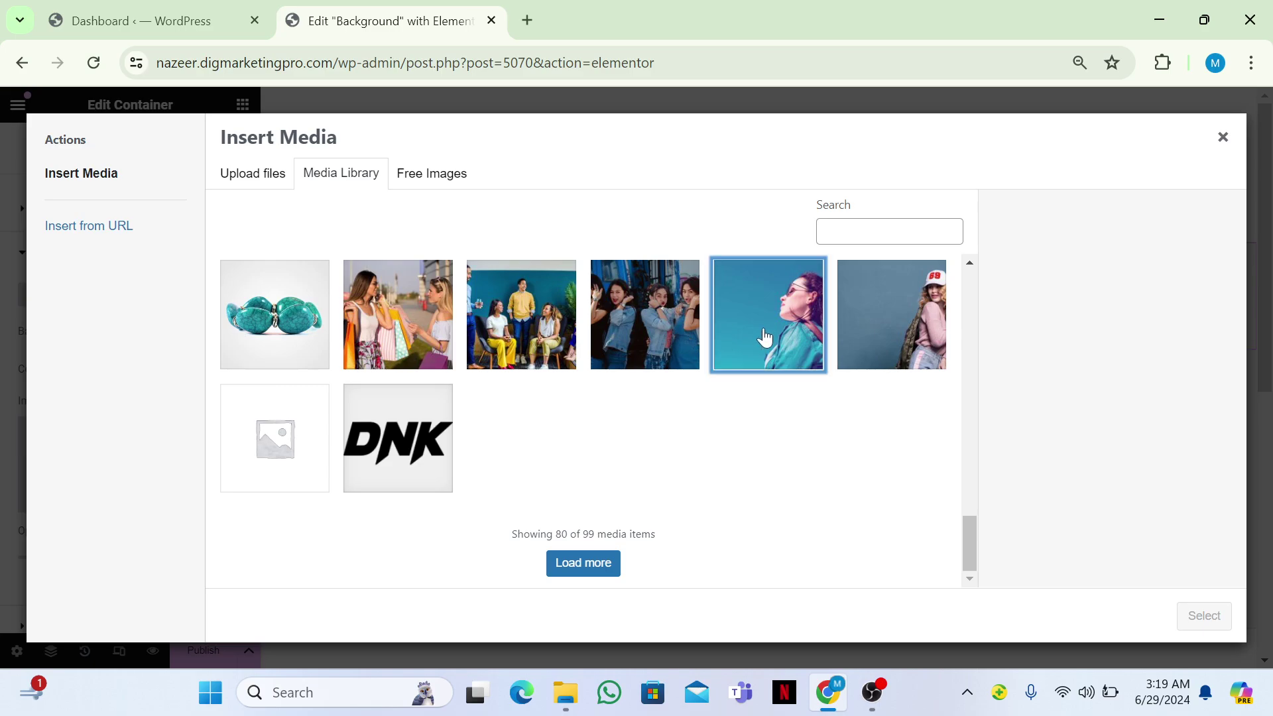
{"action": "left_click", "coordinate": [1203, 616]}
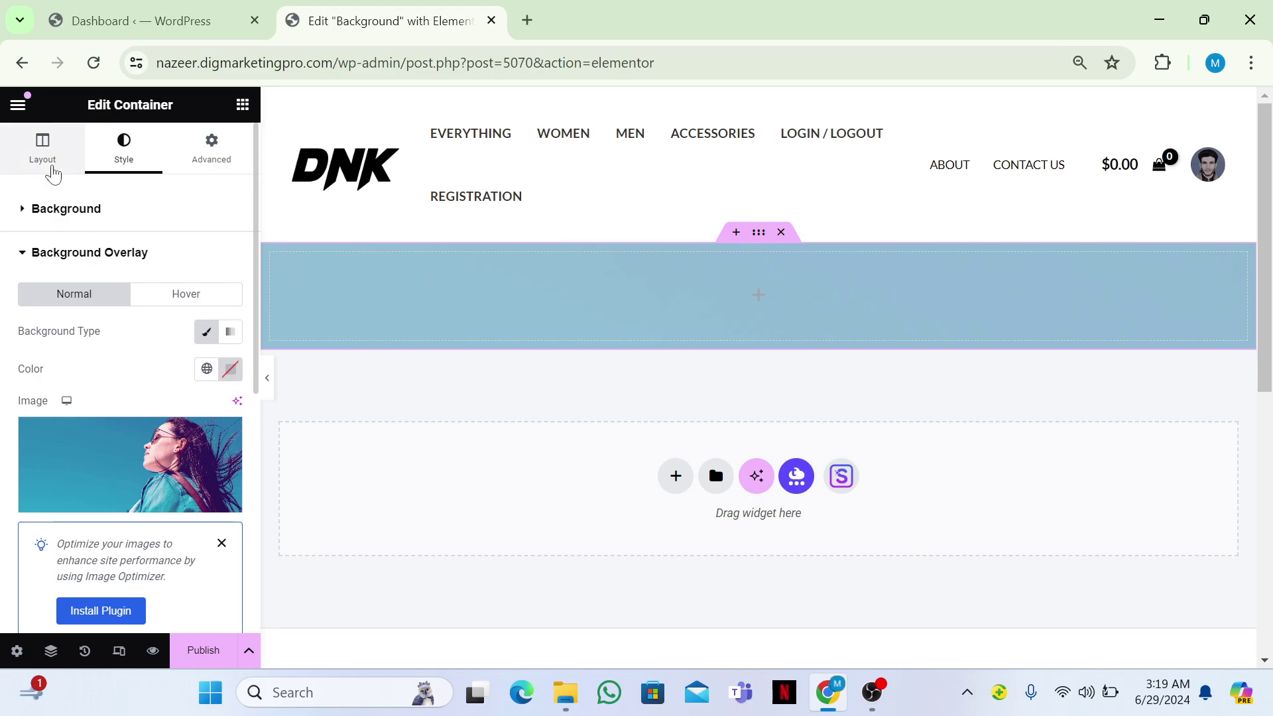
Step: Set the container's minimum height to 450 px
{"action": "left_click", "coordinate": [53, 174]}
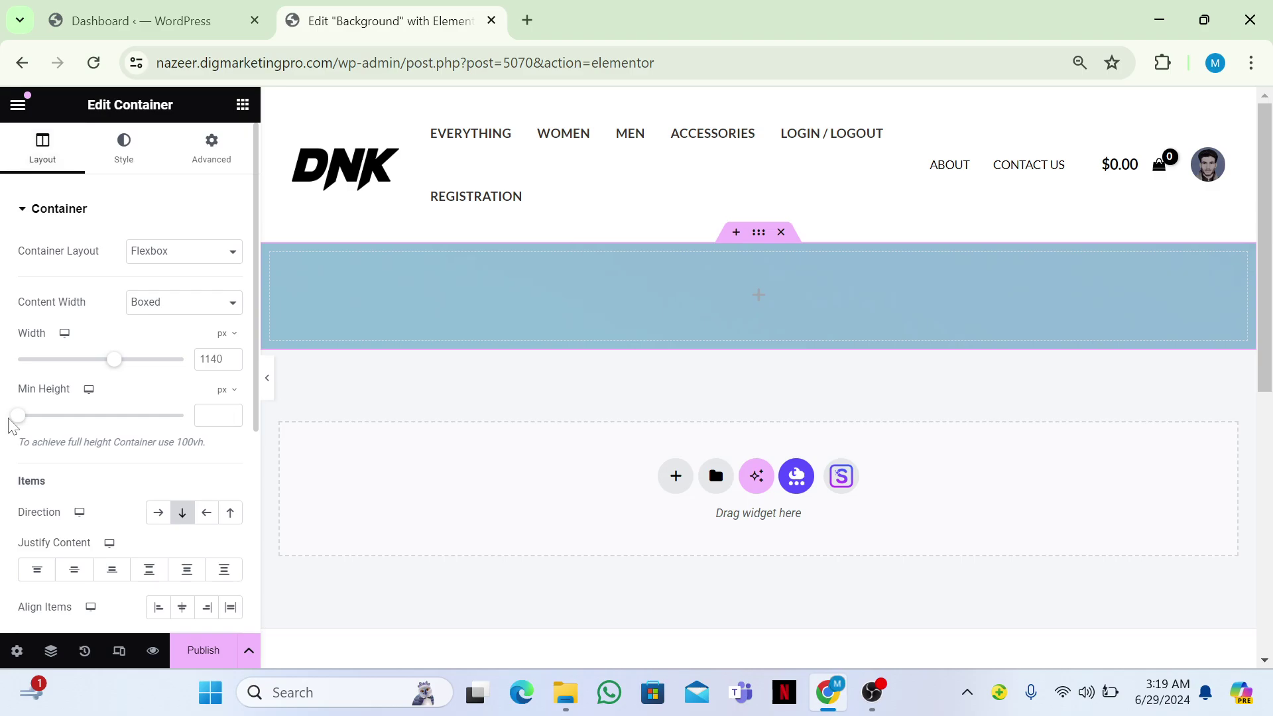
{"action": "left_click_drag", "start_coordinate": [20, 419], "coordinate": [69, 419]}
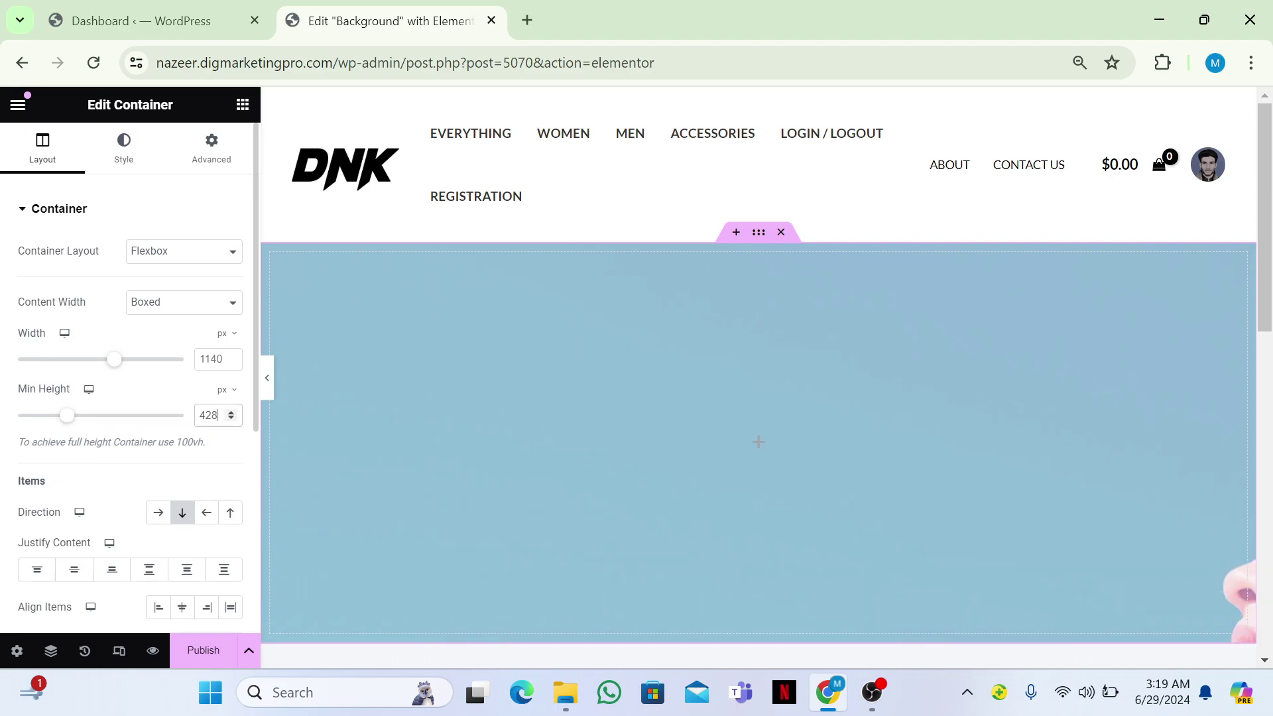
{"action": "key", "text": "BackSpace"}
{"action": "key", "text": "BackSpace"}
{"action": "type", "text": "50"}
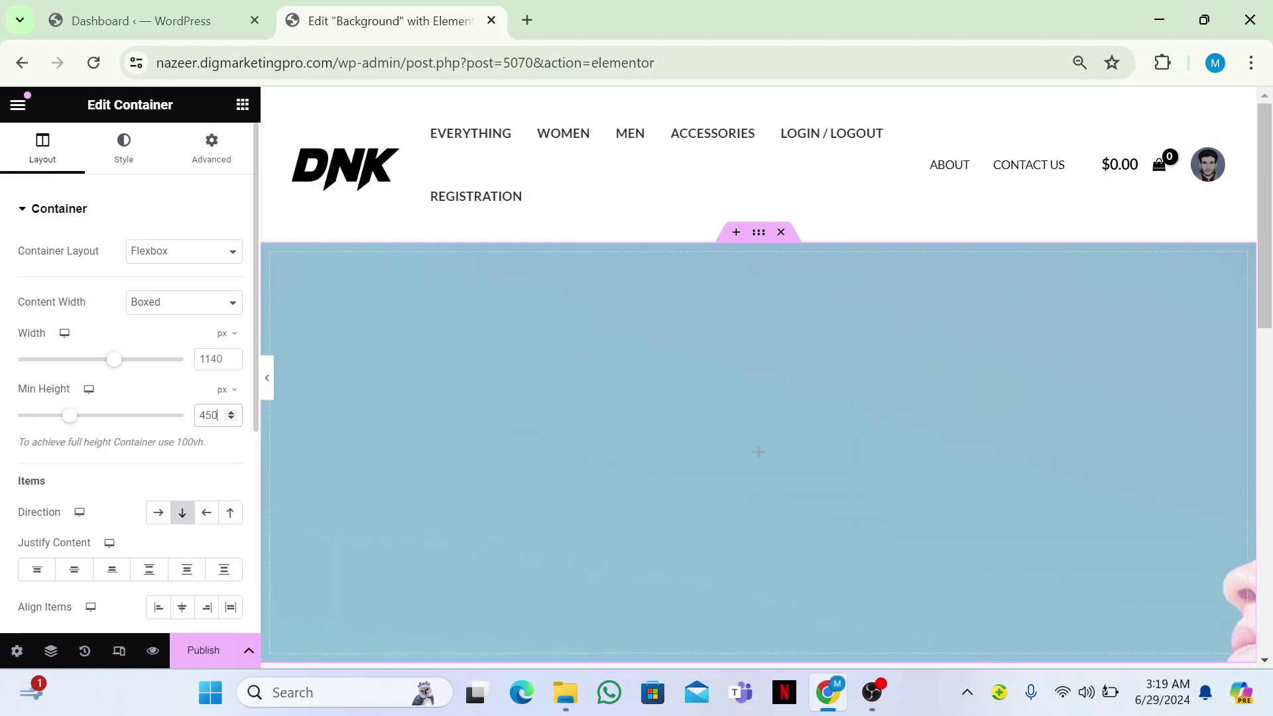
Step: Set the background overlay image's position to Center Center
{"action": "left_click", "coordinate": [140, 167]}
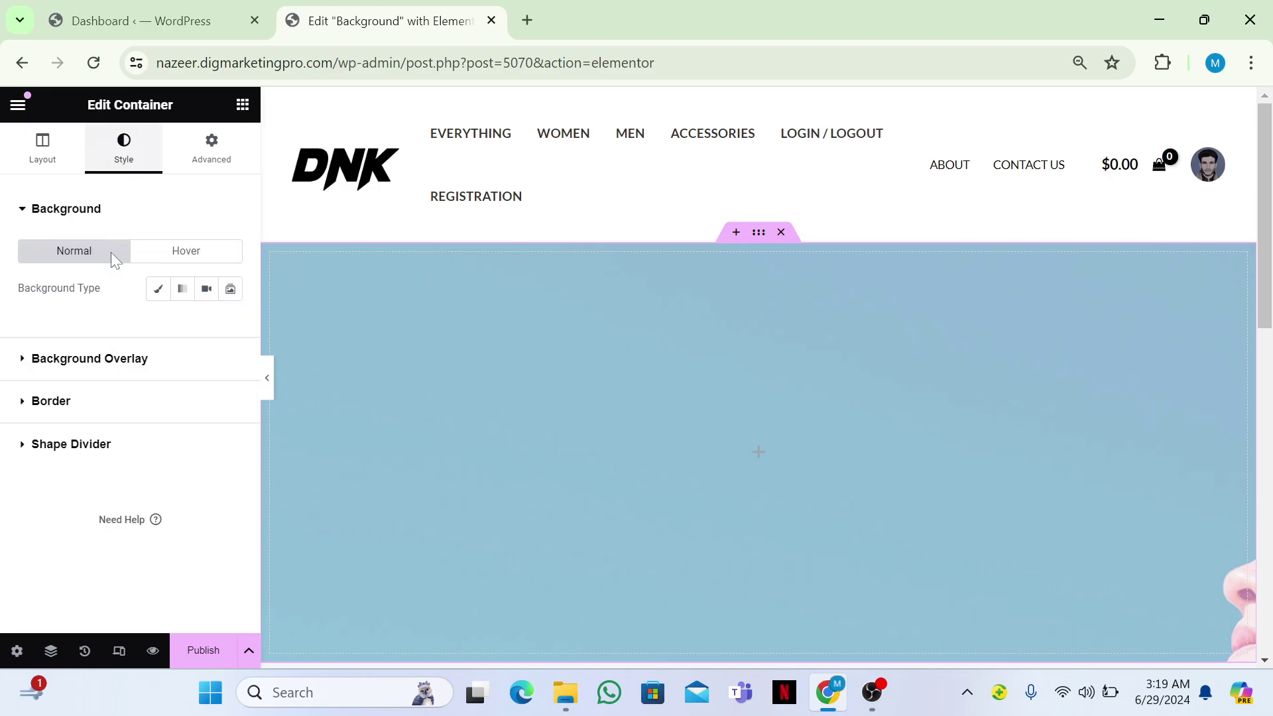
{"action": "left_click", "coordinate": [91, 371]}
{"action": "scroll", "coordinate": [252, 439], "scroll_direction": "down", "scroll_amount": 5}
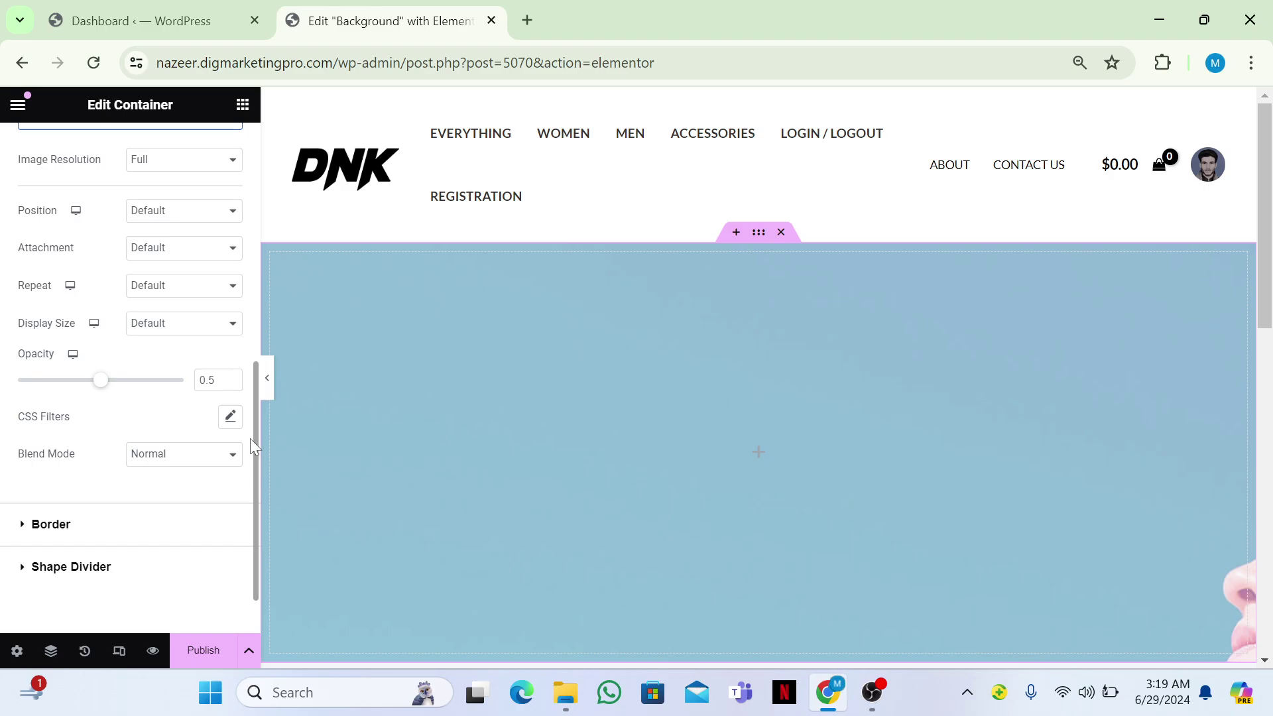
{"action": "left_click", "coordinate": [158, 213]}
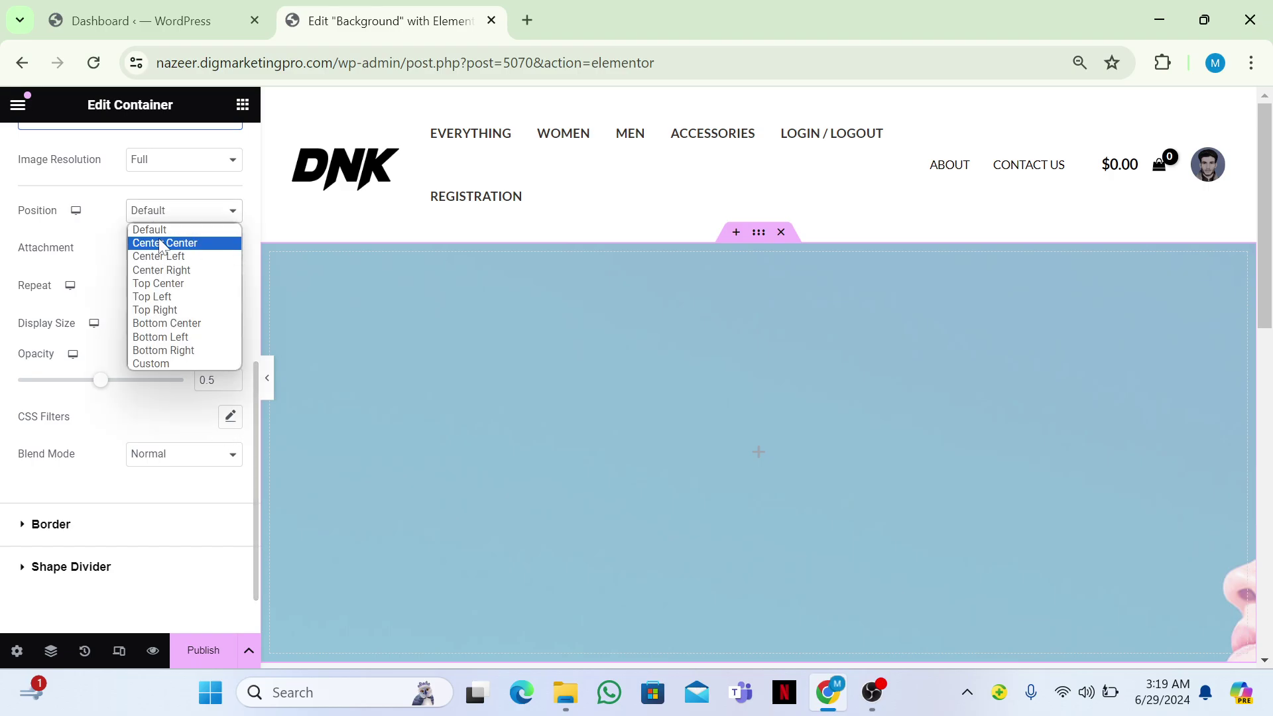
{"action": "left_click", "coordinate": [161, 243]}
{"action": "left_click", "coordinate": [159, 247]}
{"action": "left_click", "coordinate": [157, 232]}
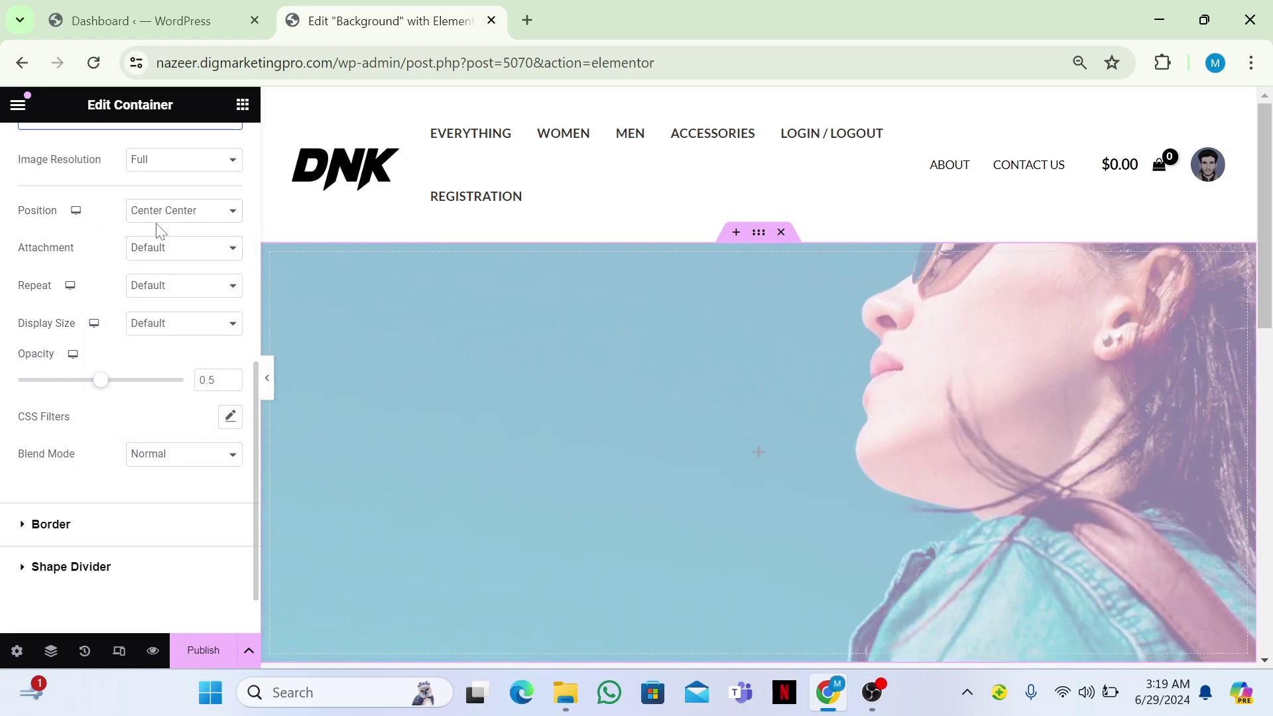
Step: Set the overlay image's attachment to Scroll, repeat to No-repeat and display size to Cover
{"action": "left_click", "coordinate": [159, 257]}
{"action": "left_click", "coordinate": [156, 280]}
{"action": "left_click", "coordinate": [165, 291]}
{"action": "left_click", "coordinate": [165, 319]}
{"action": "left_click", "coordinate": [164, 327]}
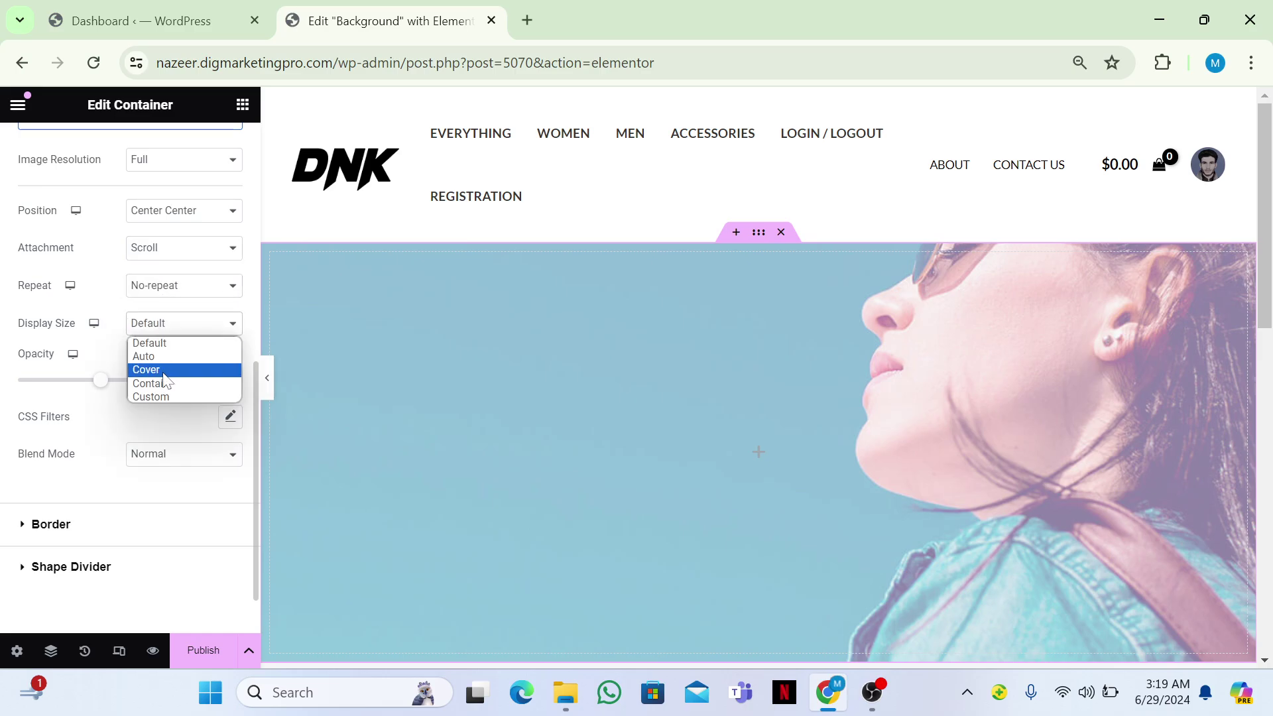
{"action": "left_click", "coordinate": [163, 367]}
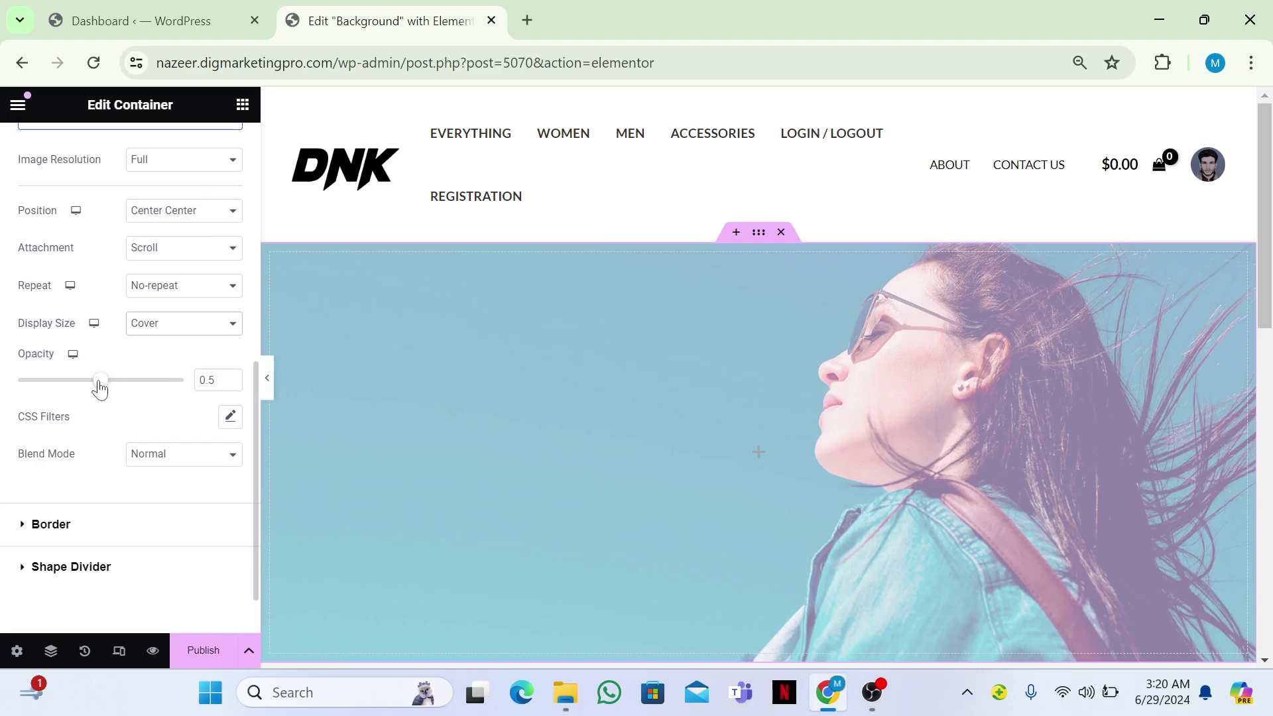
Step: Set the overlay opacity to 0.7 and give the image a custom position with a Y position of -44 px
{"action": "left_click_drag", "start_coordinate": [100, 389], "coordinate": [132, 391]}
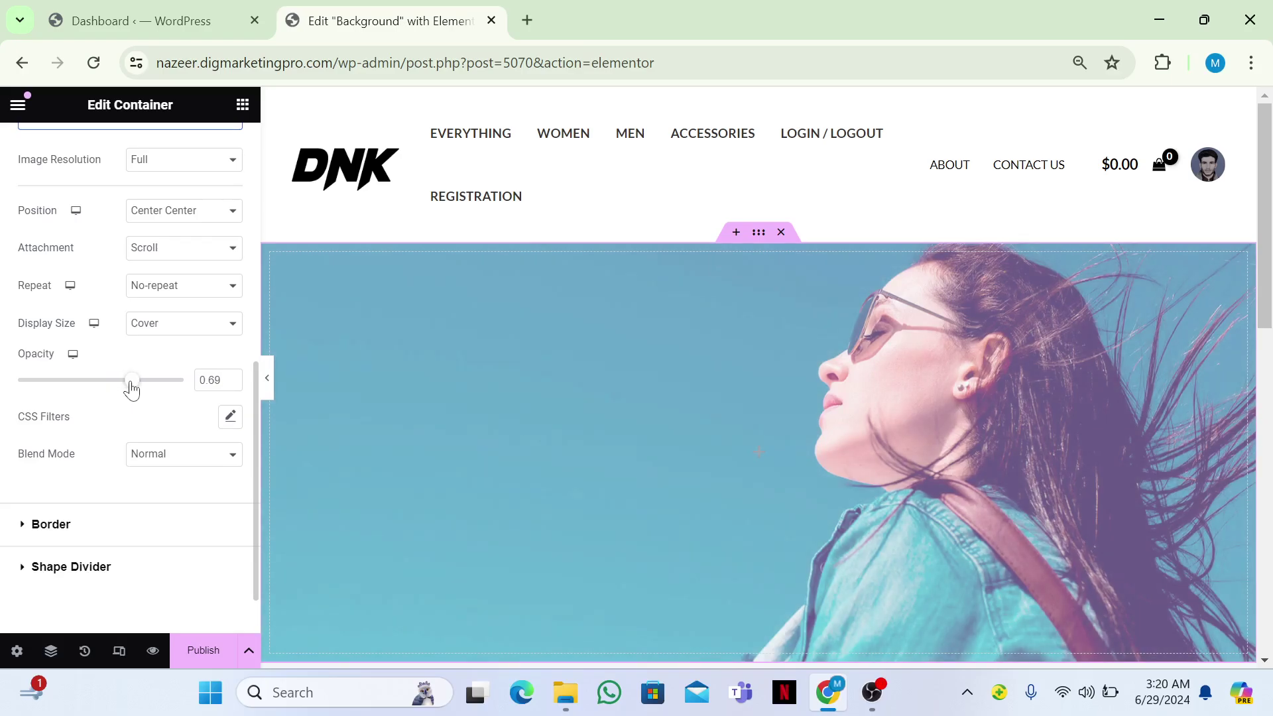
{"action": "left_click", "coordinate": [231, 376]}
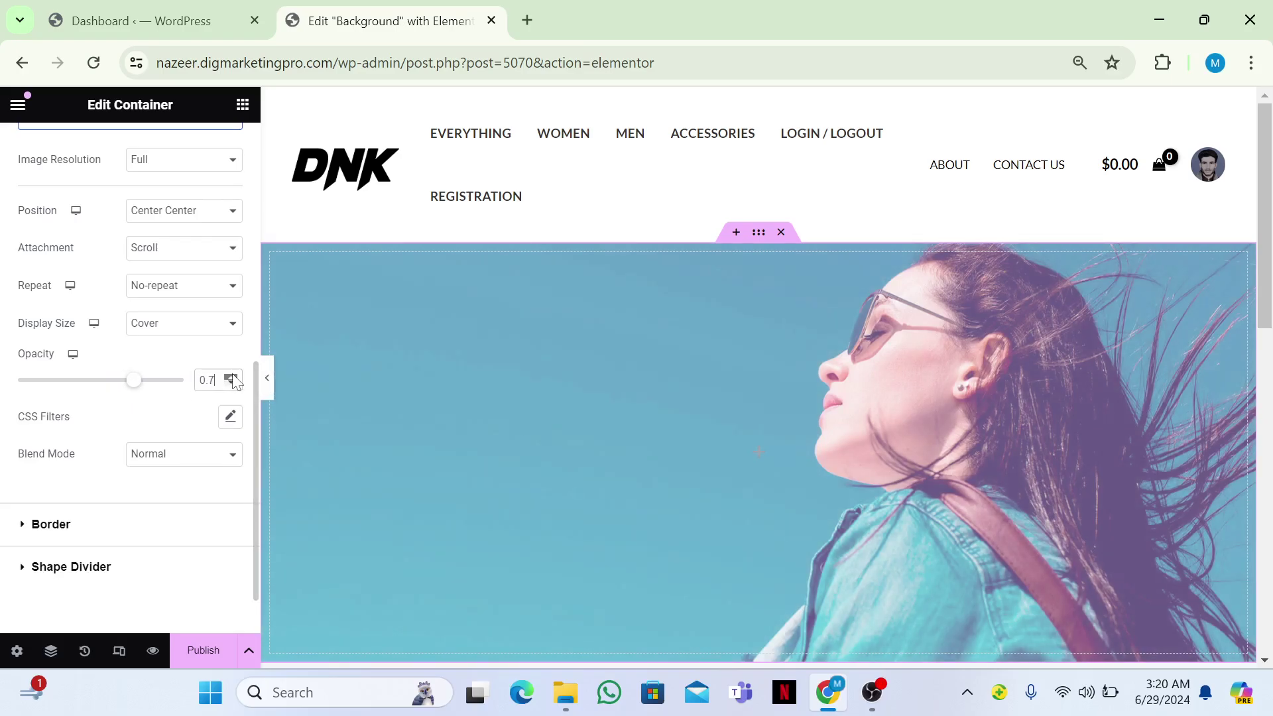
{"action": "left_click", "coordinate": [166, 212]}
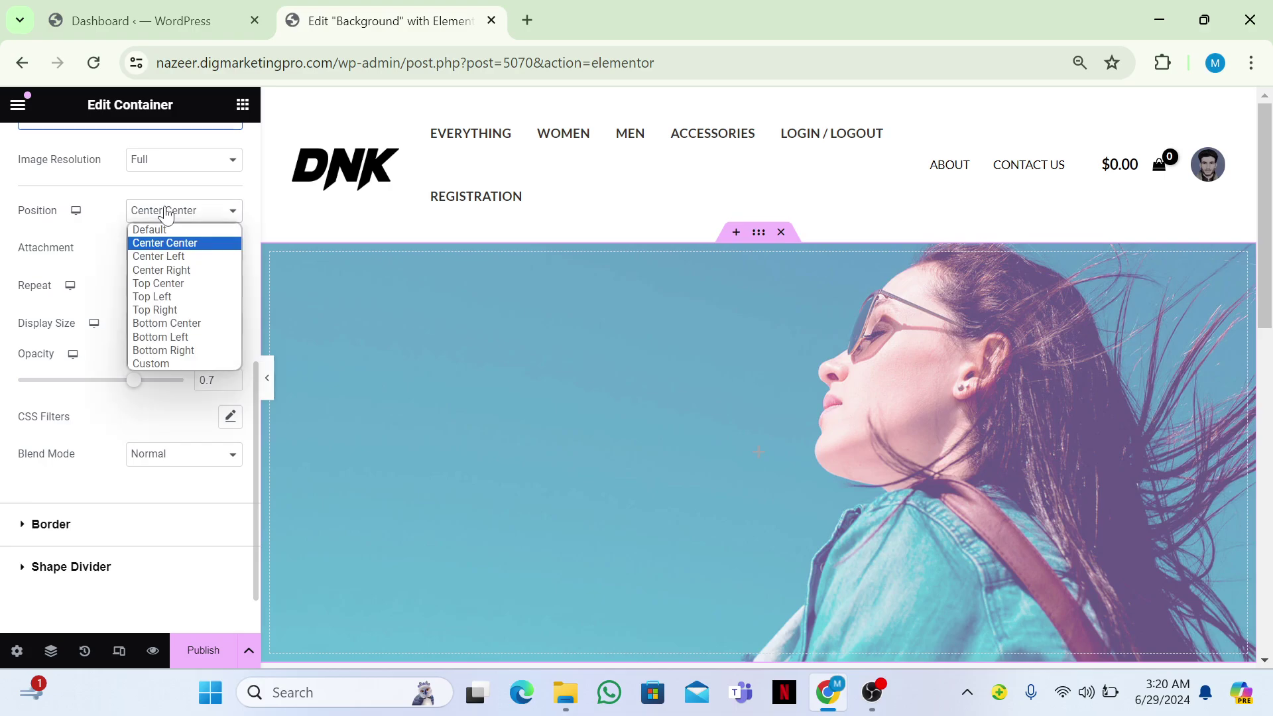
{"action": "left_click", "coordinate": [157, 364]}
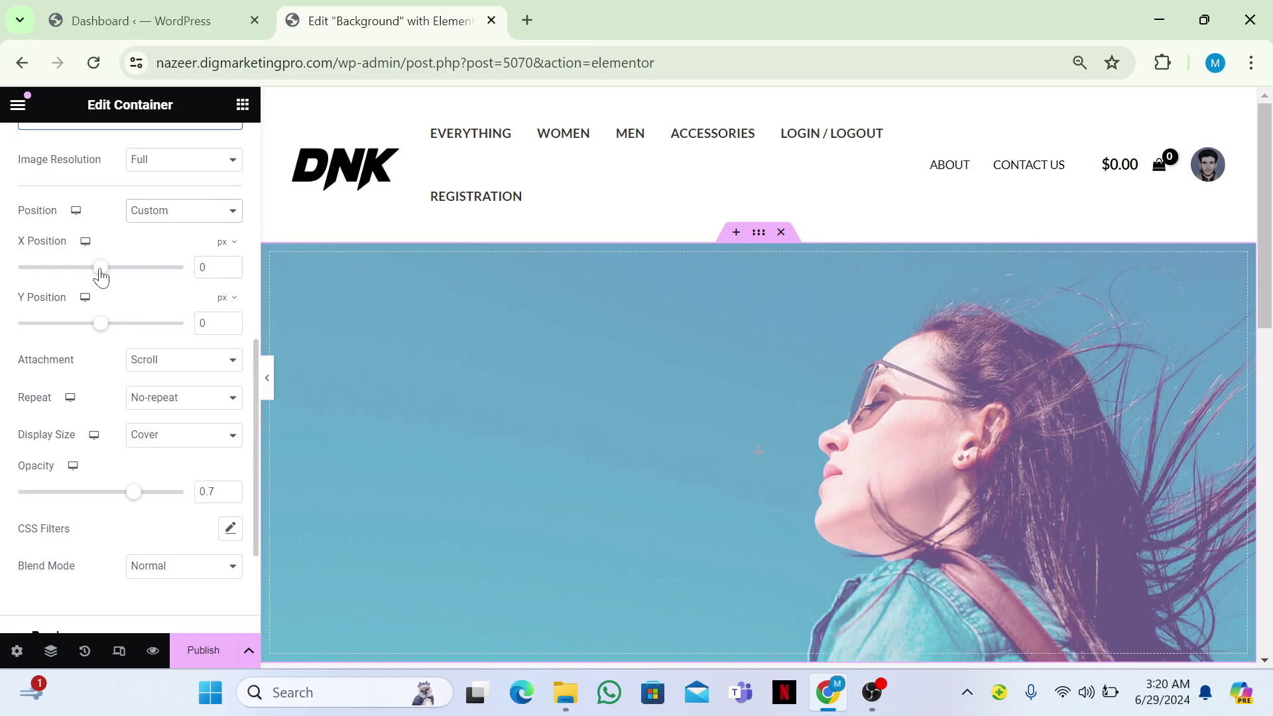
{"action": "mouse_move", "coordinate": [101, 328]}
{"action": "left_mouse_down"}
{"action": "mouse_move", "coordinate": [87, 332]}
{"action": "mouse_move", "coordinate": [97, 331]}
{"action": "left_mouse_up"}
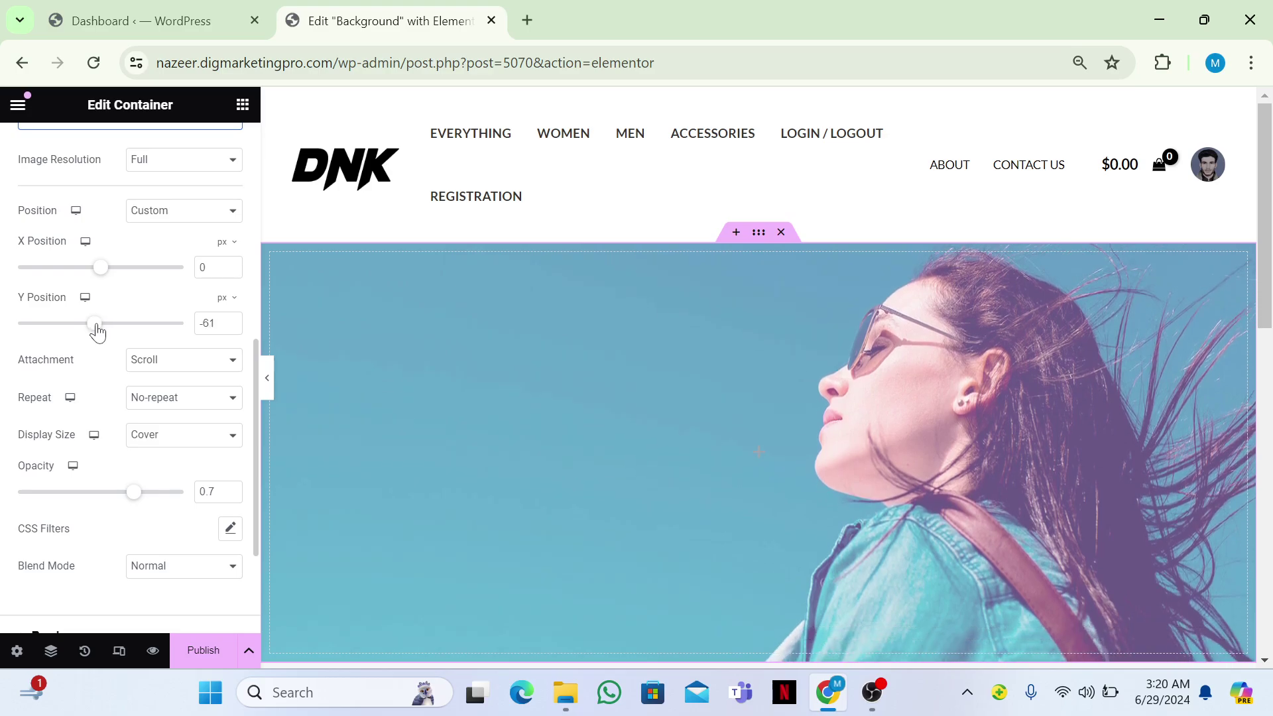
{"action": "left_click_drag", "start_coordinate": [99, 331], "coordinate": [98, 332]}
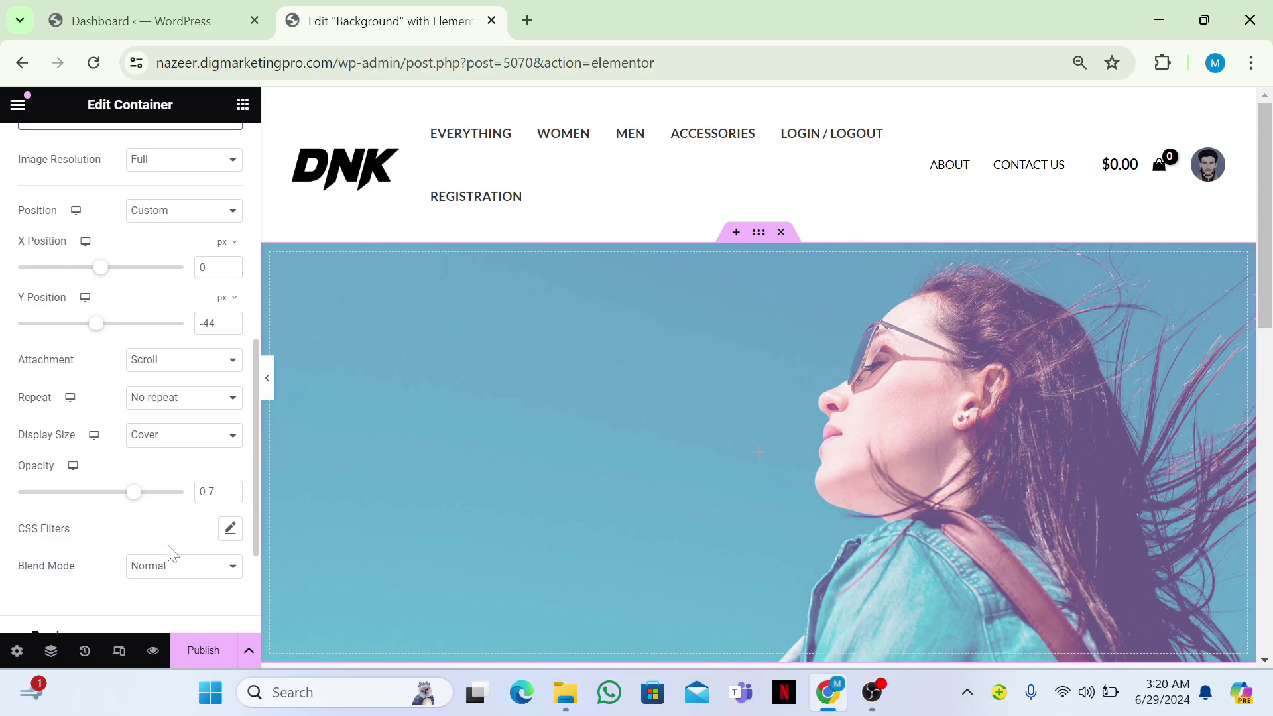
Step: Publish the page and preview the container's background image on the live layout
{"action": "left_click", "coordinate": [202, 656]}
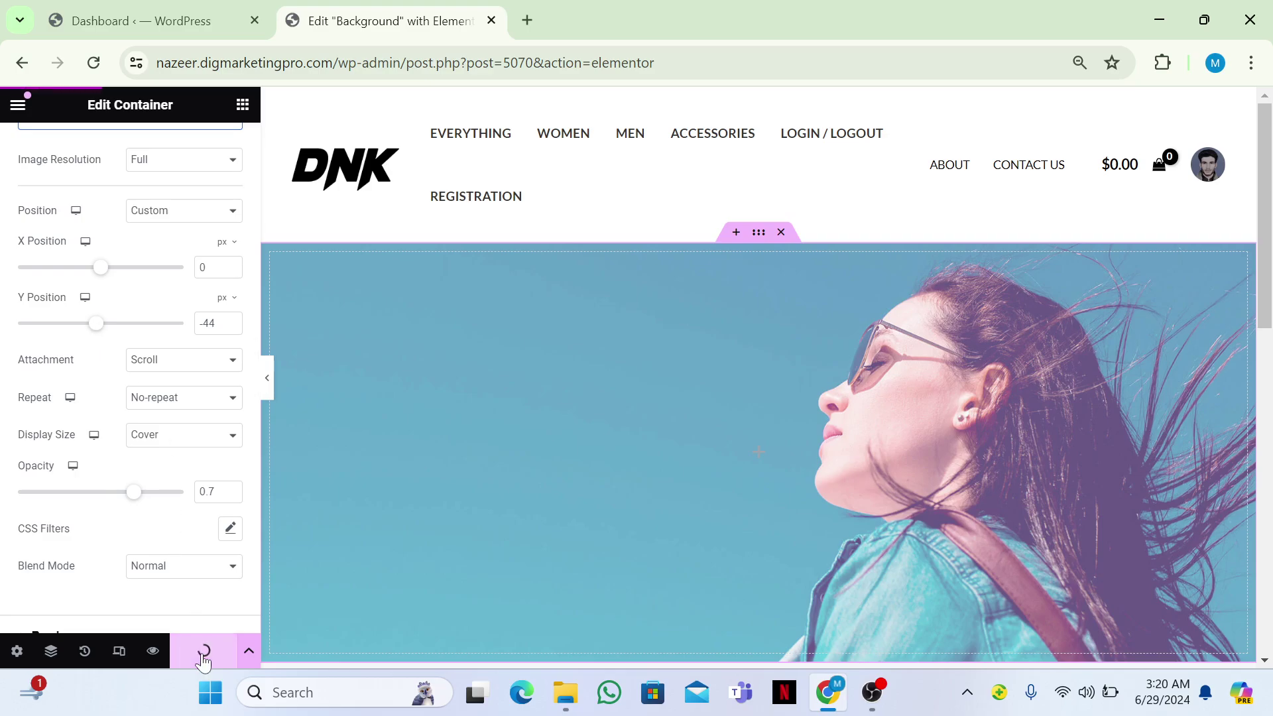
{"action": "left_click", "coordinate": [156, 650]}
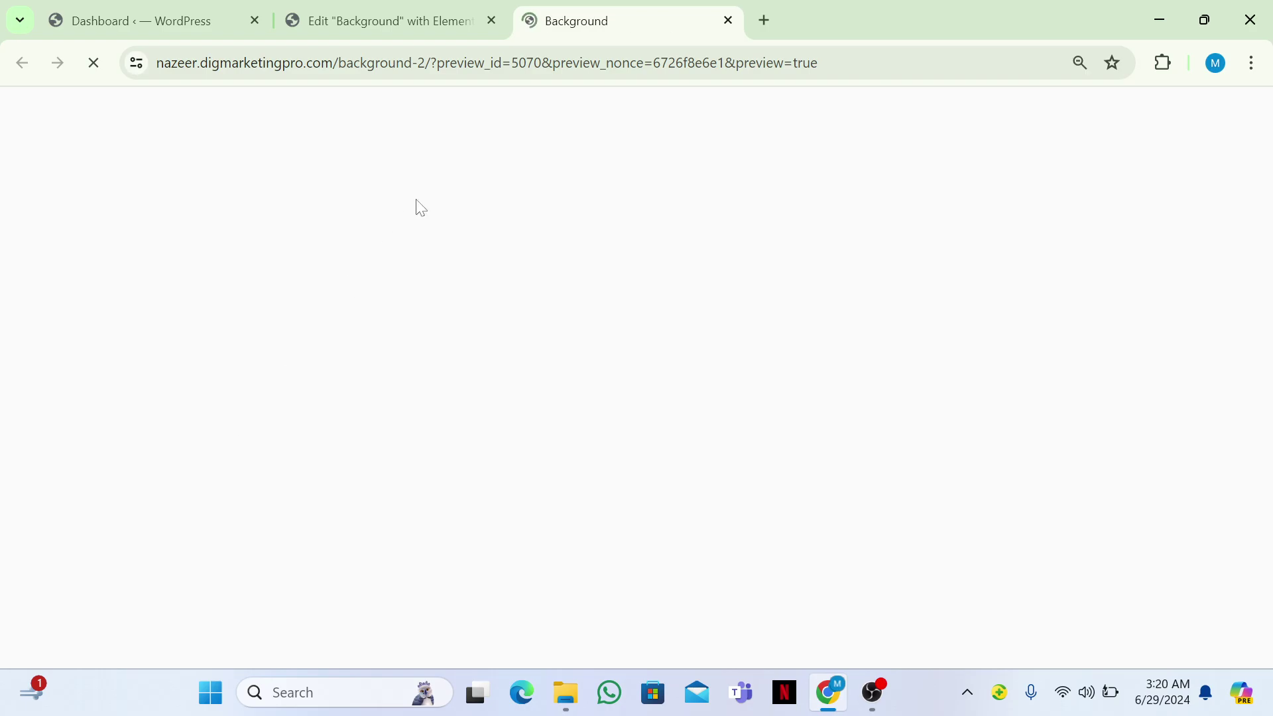
{"action": "scroll", "coordinate": [416, 199], "scroll_direction": "down", "scroll_amount": 2}
{"action": "scroll", "coordinate": [415, 199], "scroll_direction": "up", "scroll_amount": 2}
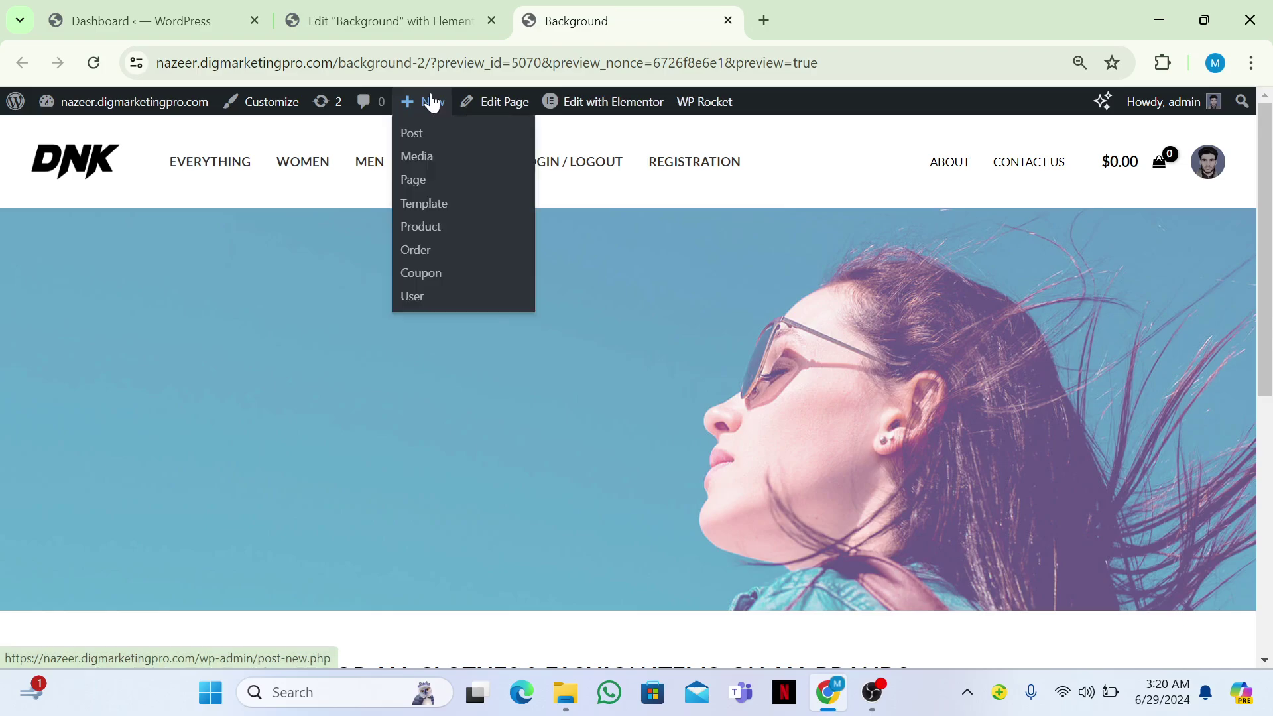
Step: Return to the Elementor editor and try a 20 px border radius on all corners of the container, clearing it again
{"action": "left_click", "coordinate": [389, 10]}
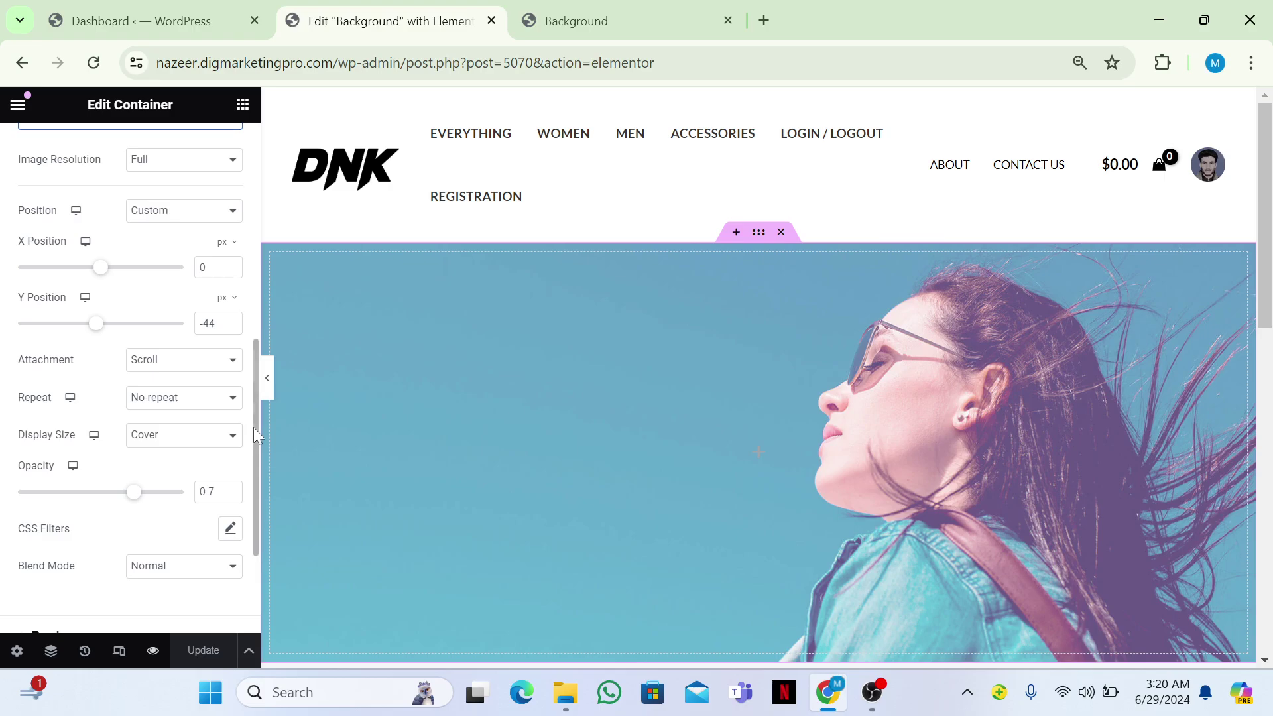
{"action": "left_click_drag", "start_coordinate": [253, 430], "coordinate": [245, 536]}
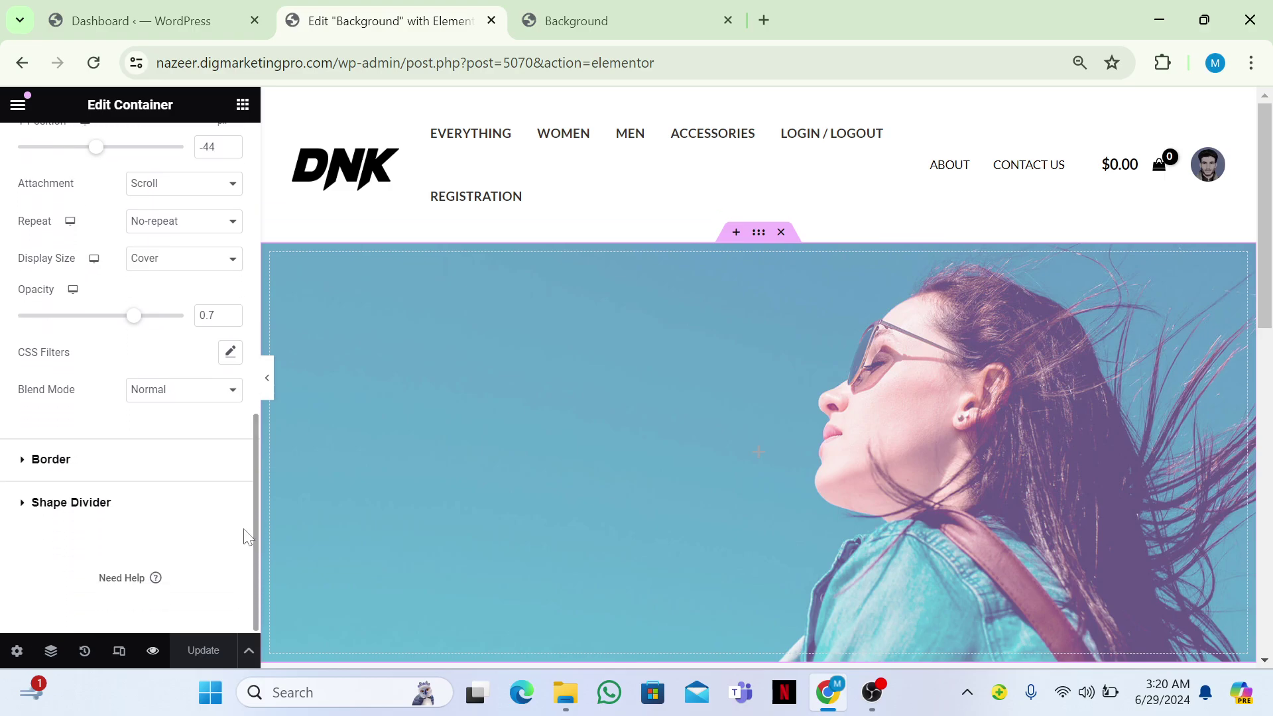
{"action": "left_click", "coordinate": [138, 473]}
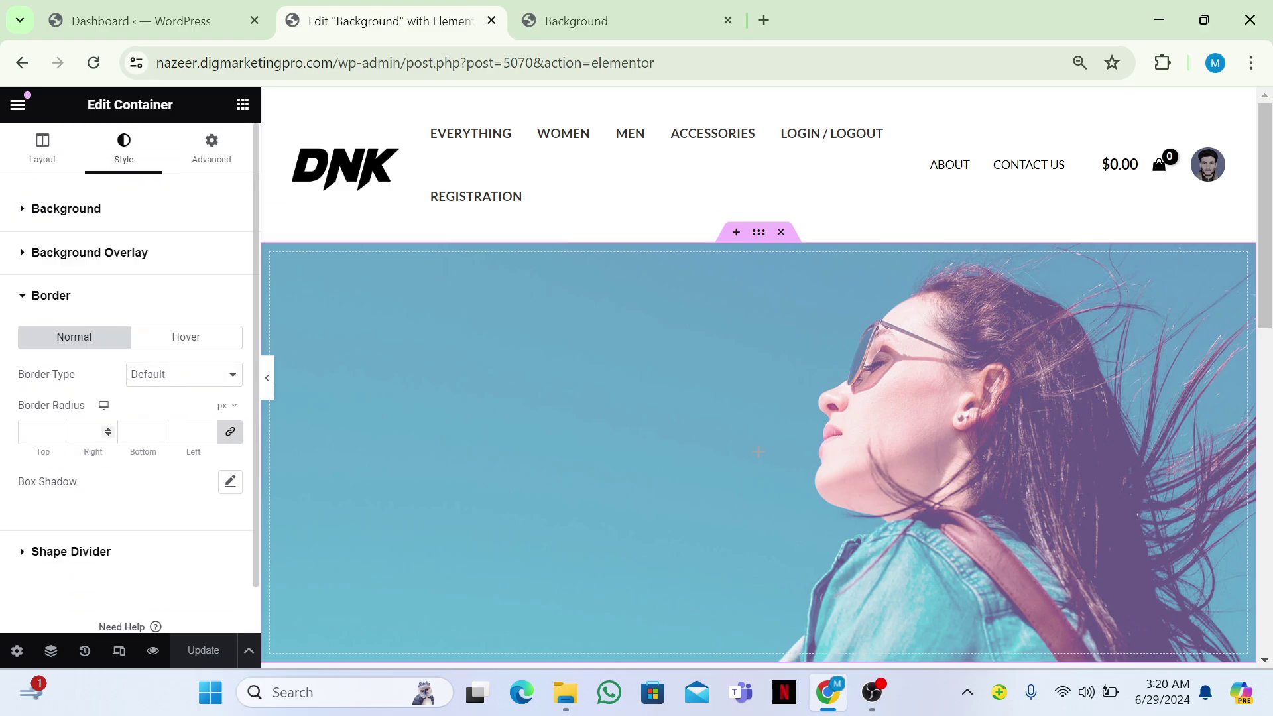
{"action": "type", "text": "0"}
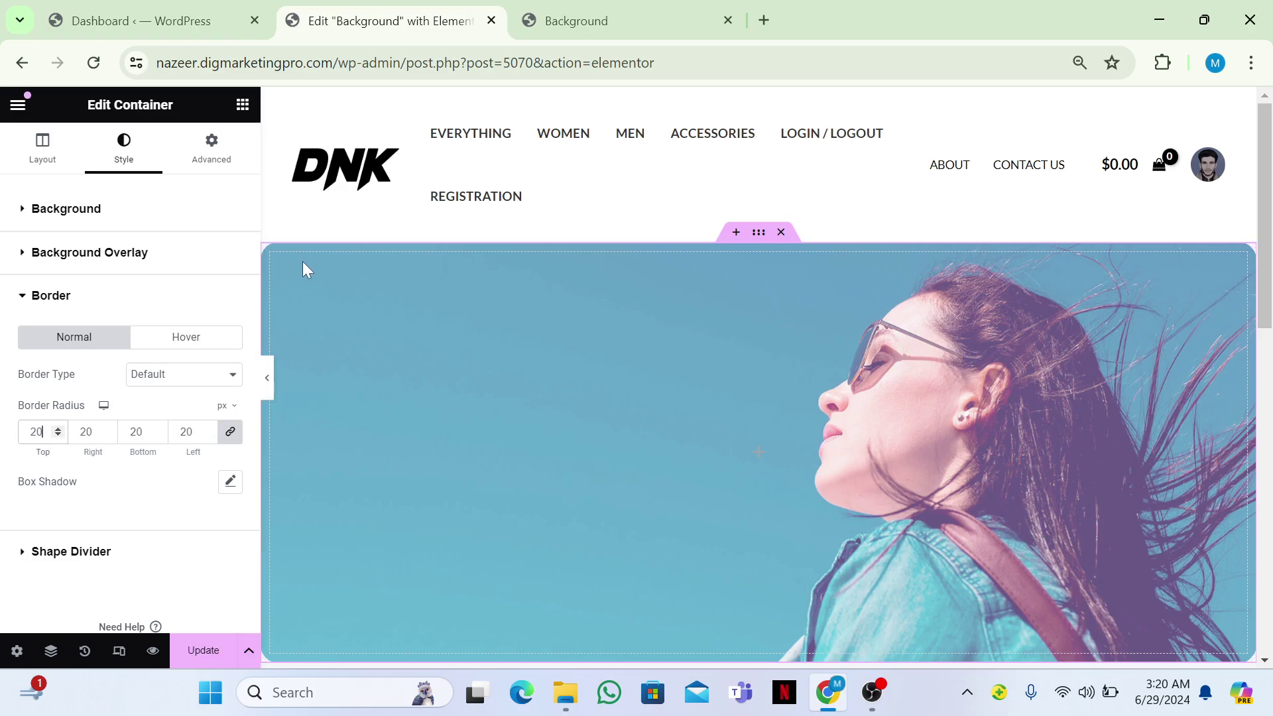
{"action": "key", "text": "BackSpace"}
{"action": "key", "text": "BackSpace"}
Step: Try a box shadow on the container's border and reset it to default
{"action": "left_click", "coordinate": [230, 482]}
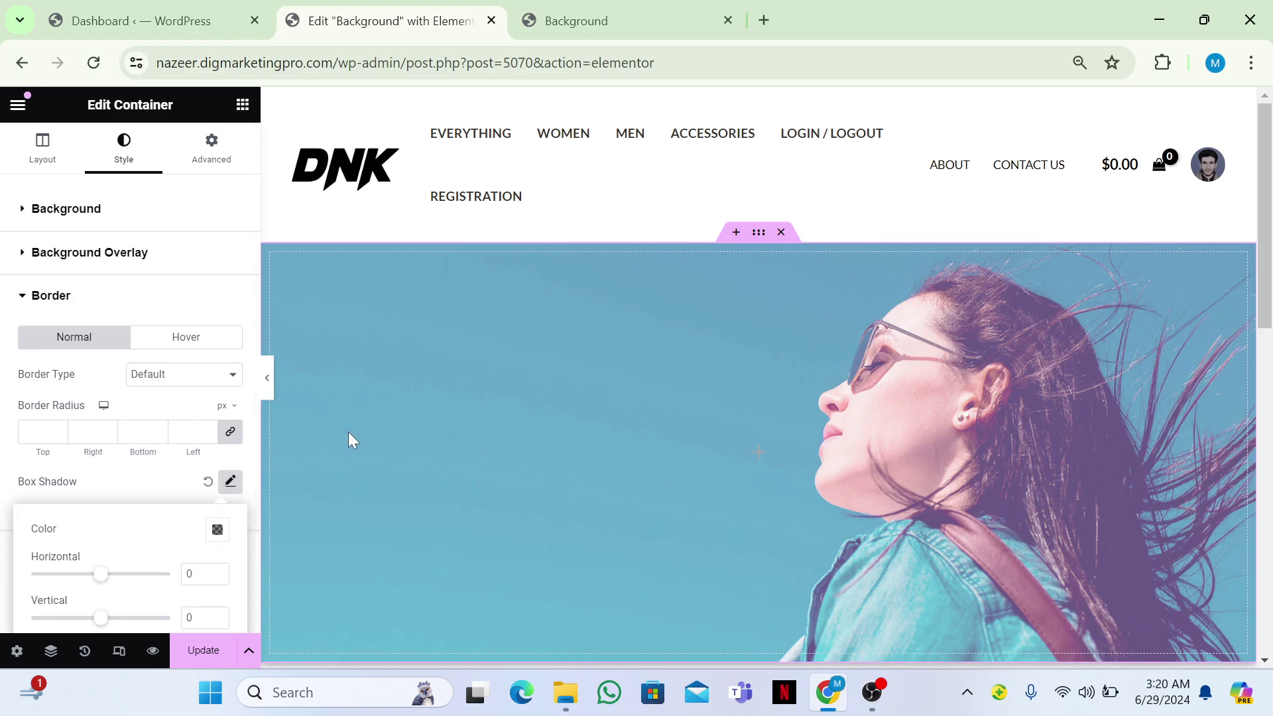
{"action": "scroll", "coordinate": [348, 431], "scroll_direction": "down", "scroll_amount": 3}
{"action": "scroll", "coordinate": [714, 554], "scroll_direction": "up", "scroll_amount": 1}
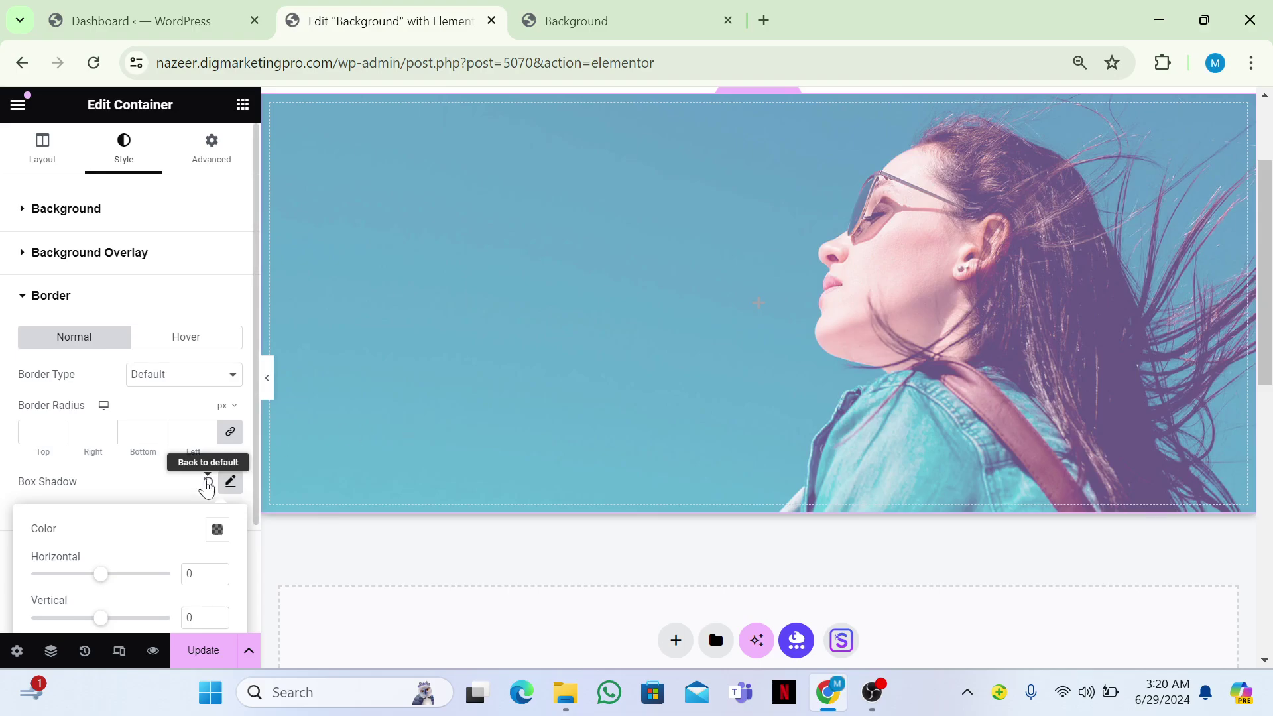
{"action": "left_click", "coordinate": [206, 487]}
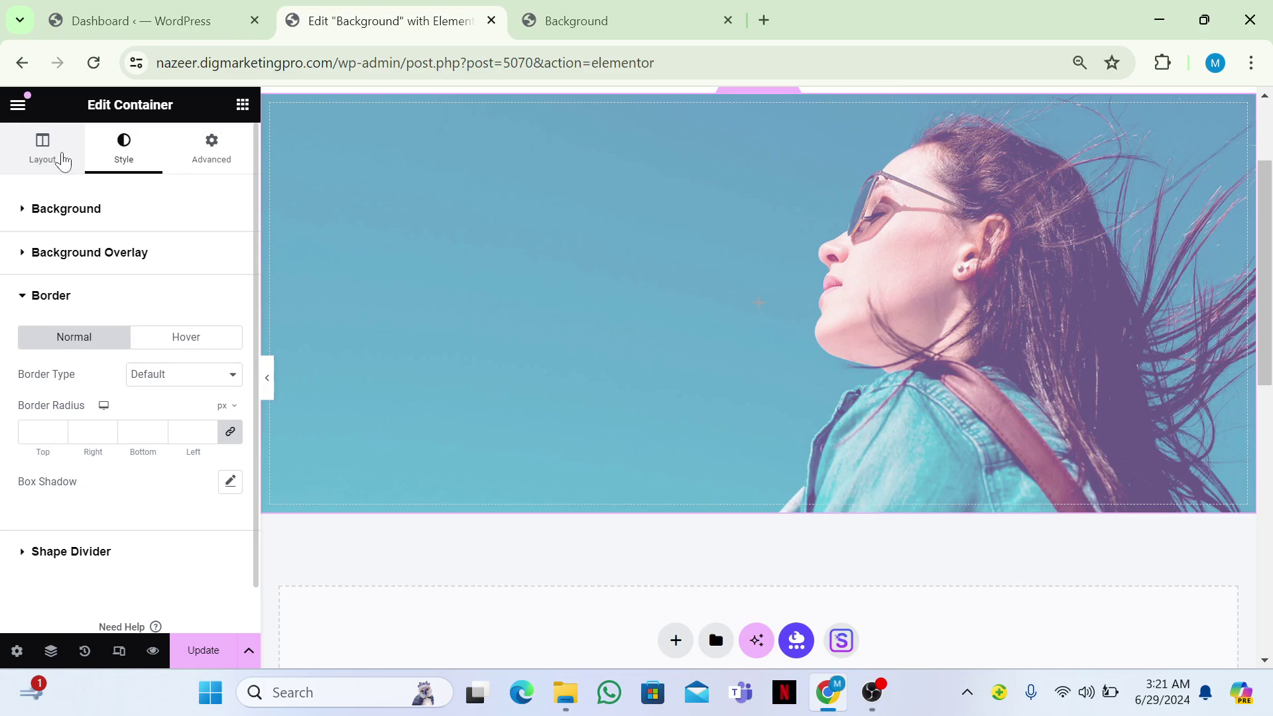
Step: Add a Heading widget inside the container and a Text Editor widget directly below it
{"action": "left_click", "coordinate": [64, 161]}
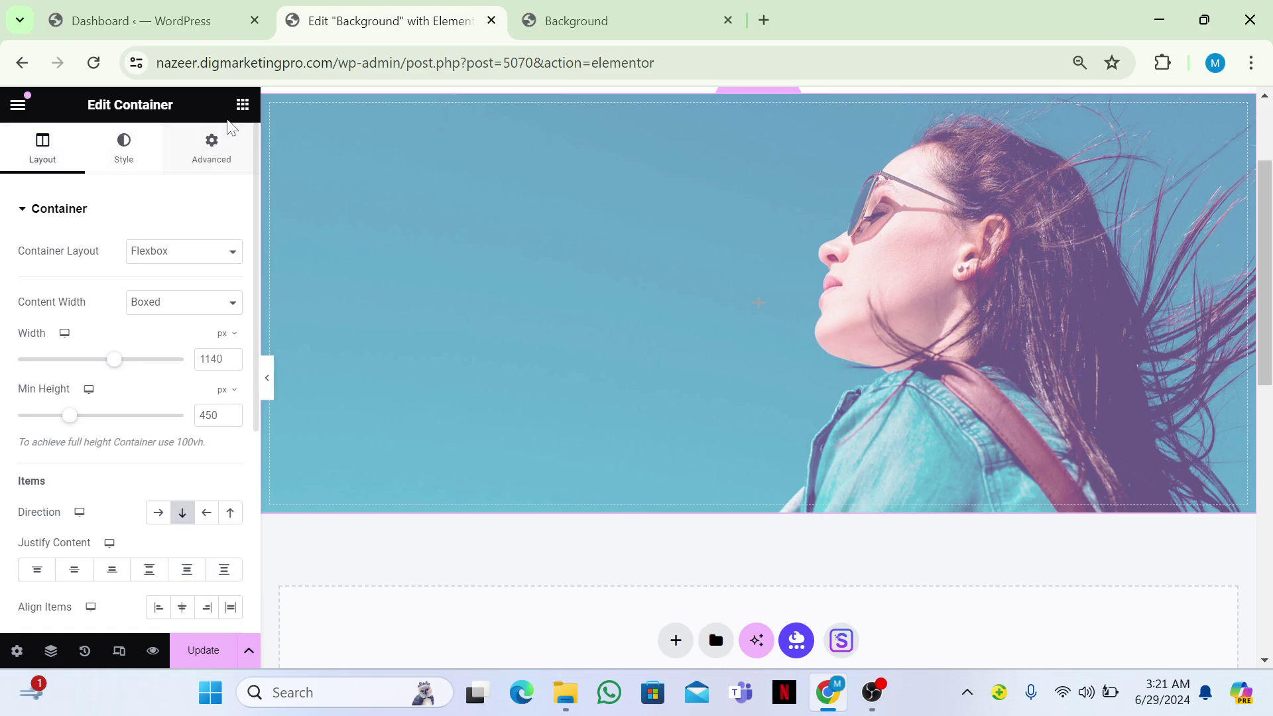
{"action": "left_click", "coordinate": [243, 106]}
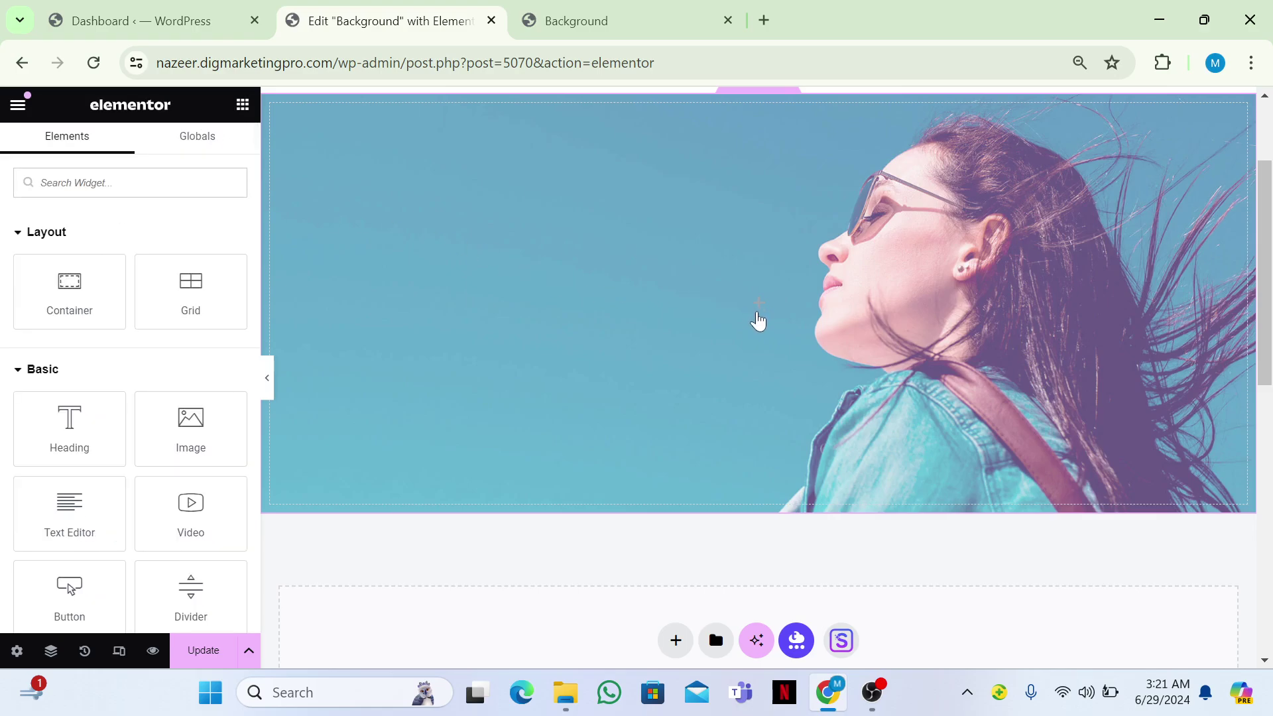
{"action": "left_click_drag", "start_coordinate": [66, 442], "coordinate": [671, 310]}
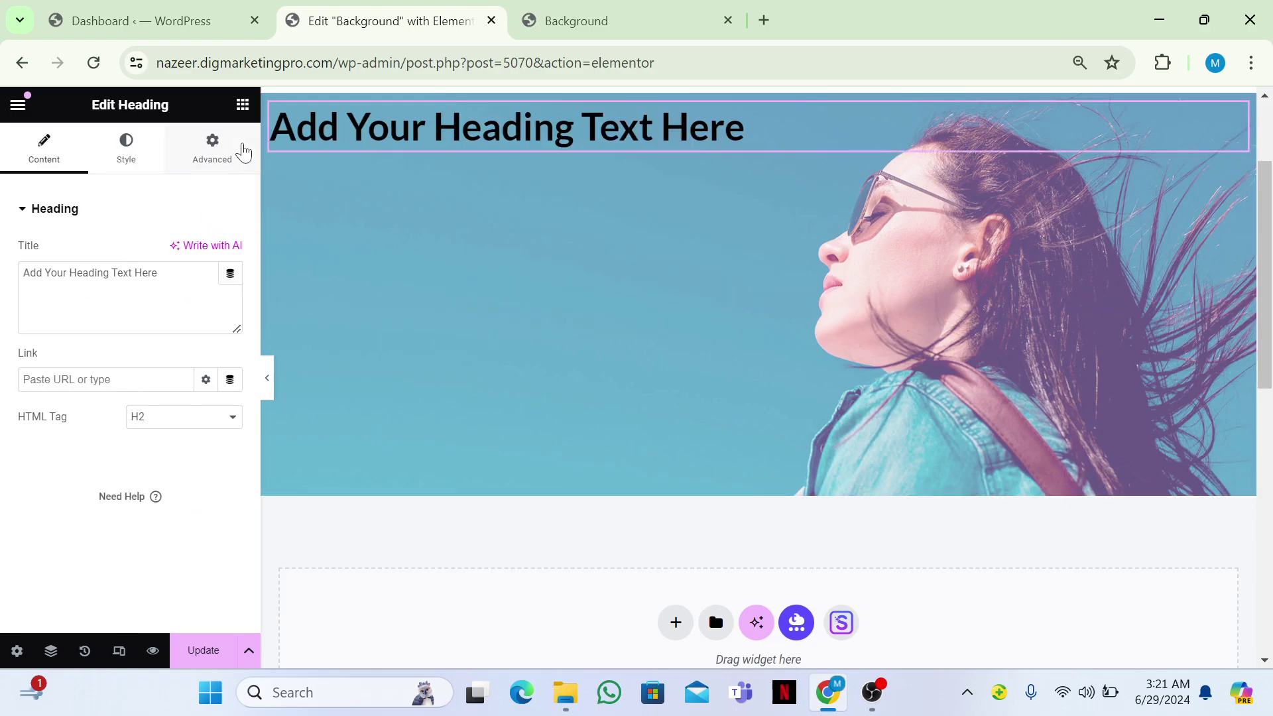
{"action": "left_click", "coordinate": [243, 106]}
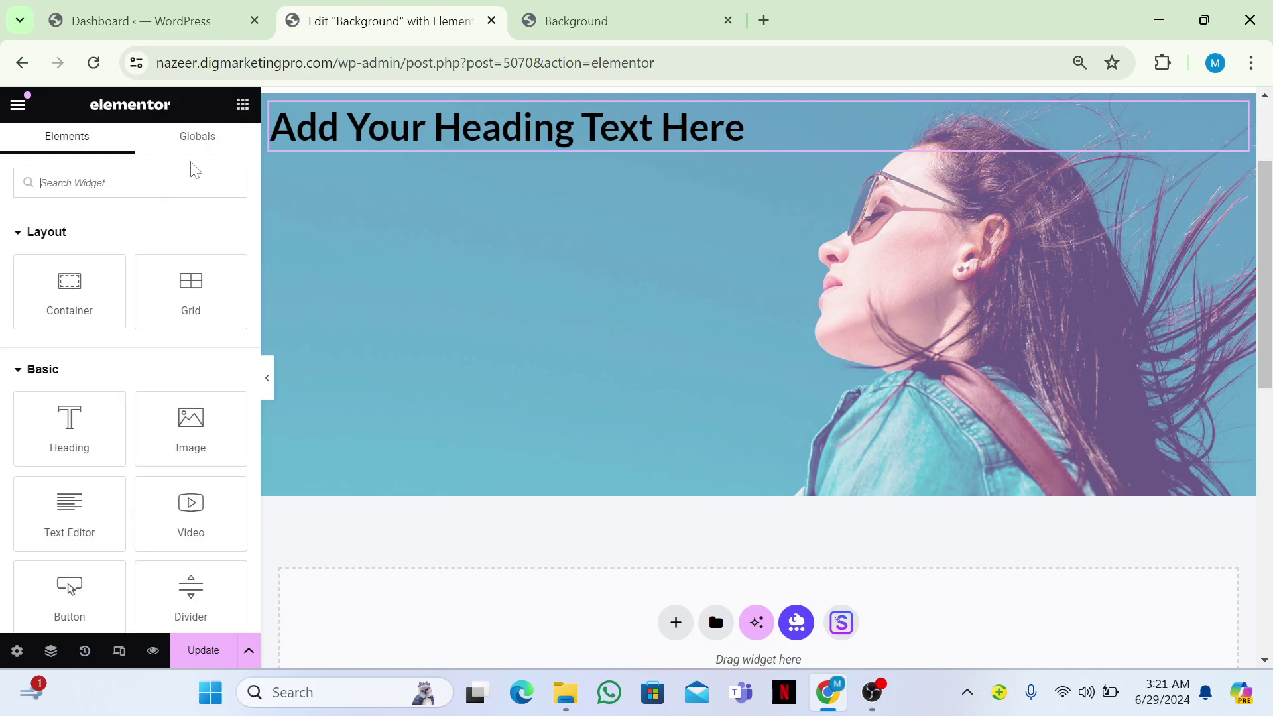
{"action": "left_click_drag", "start_coordinate": [62, 494], "coordinate": [424, 212]}
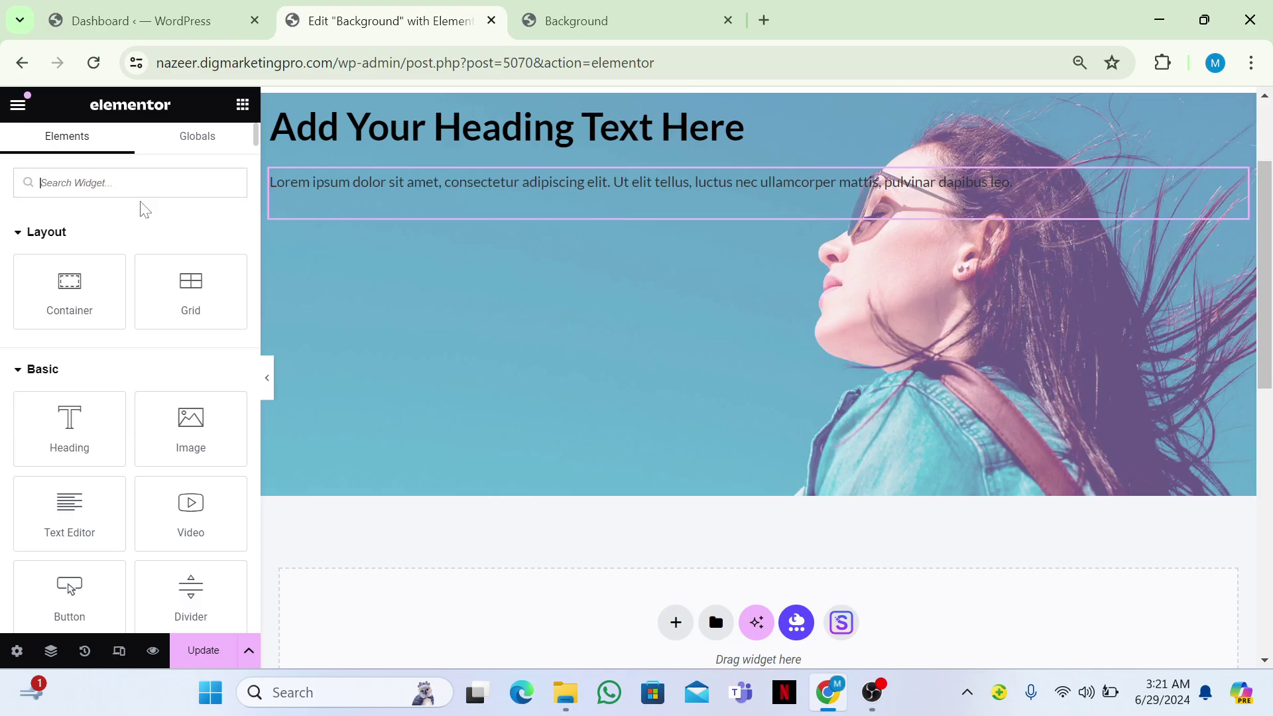
Step: Search the widgets for "butto" and add a Button widget below the lorem ipsum text
{"action": "type", "text": "butto"}
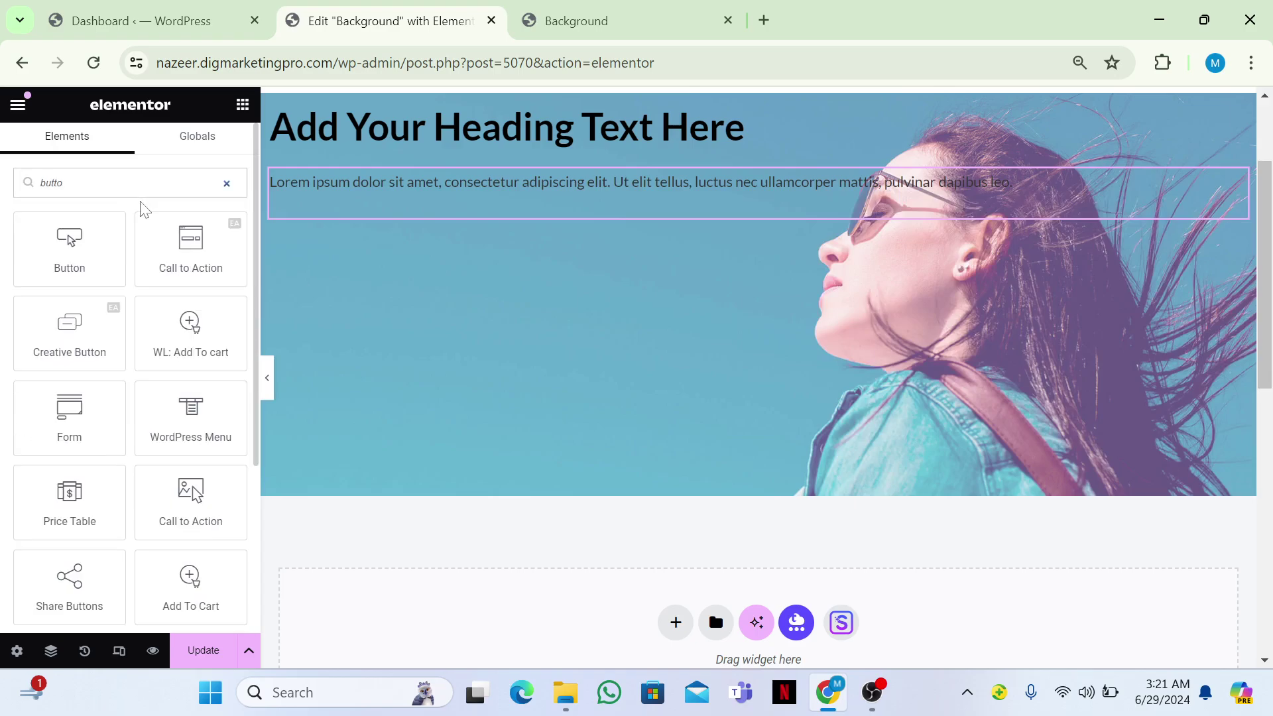
{"action": "left_click_drag", "start_coordinate": [69, 265], "coordinate": [358, 219]}
{"action": "scroll", "coordinate": [602, 275], "scroll_direction": "up", "scroll_amount": 1}
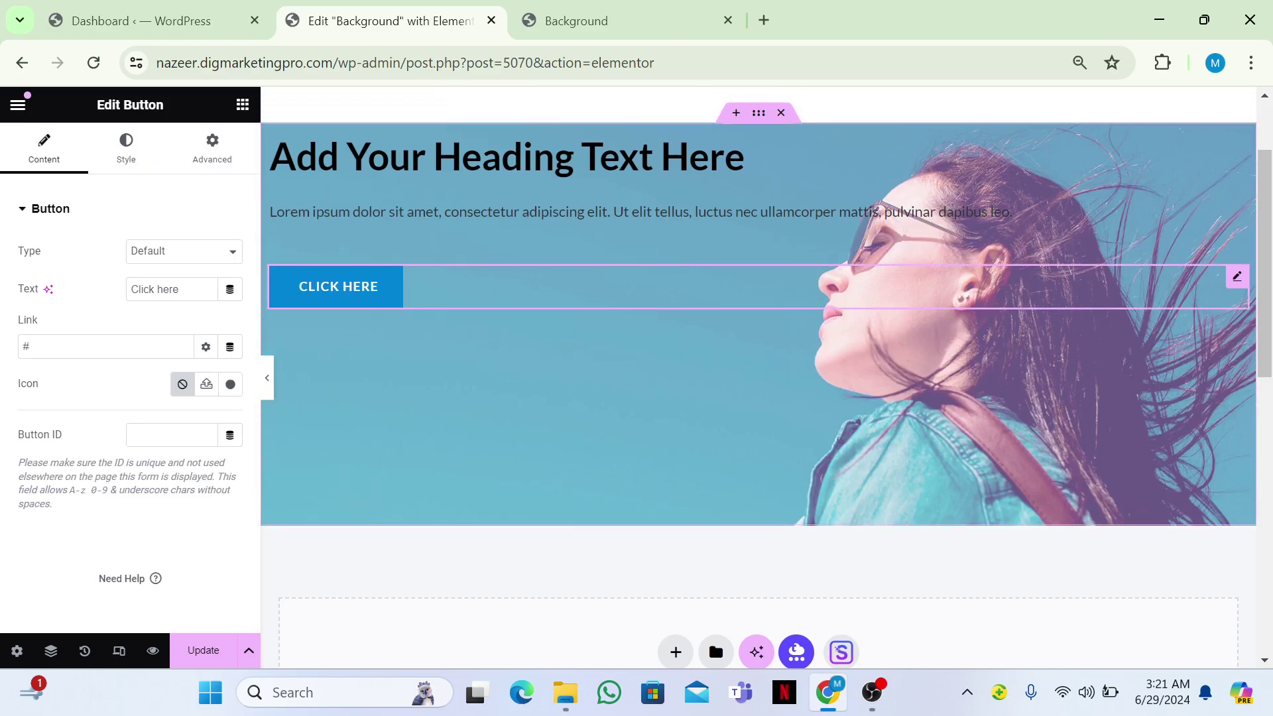
{"action": "scroll", "coordinate": [714, 610], "scroll_direction": "up", "scroll_amount": 2}
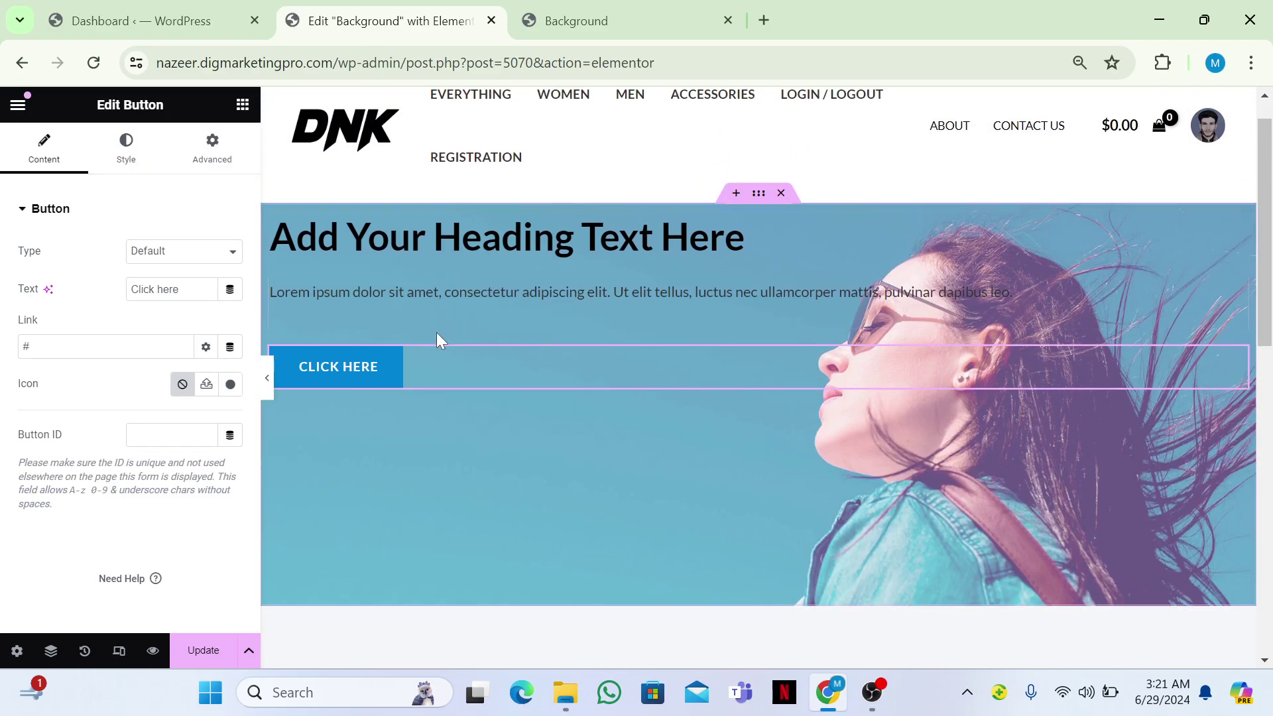
Step: Set the main container's Justify Content to Center and its Align Items to Start
{"action": "left_click", "coordinate": [759, 195]}
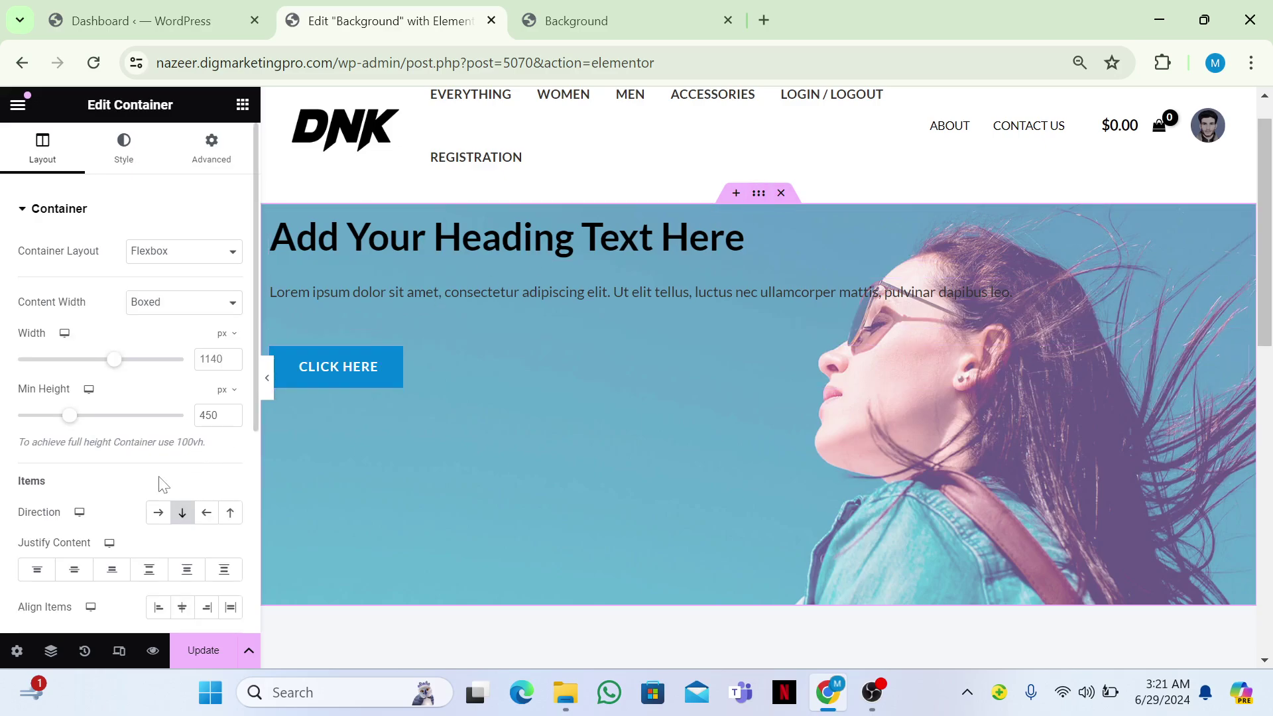
{"action": "left_click", "coordinate": [75, 576]}
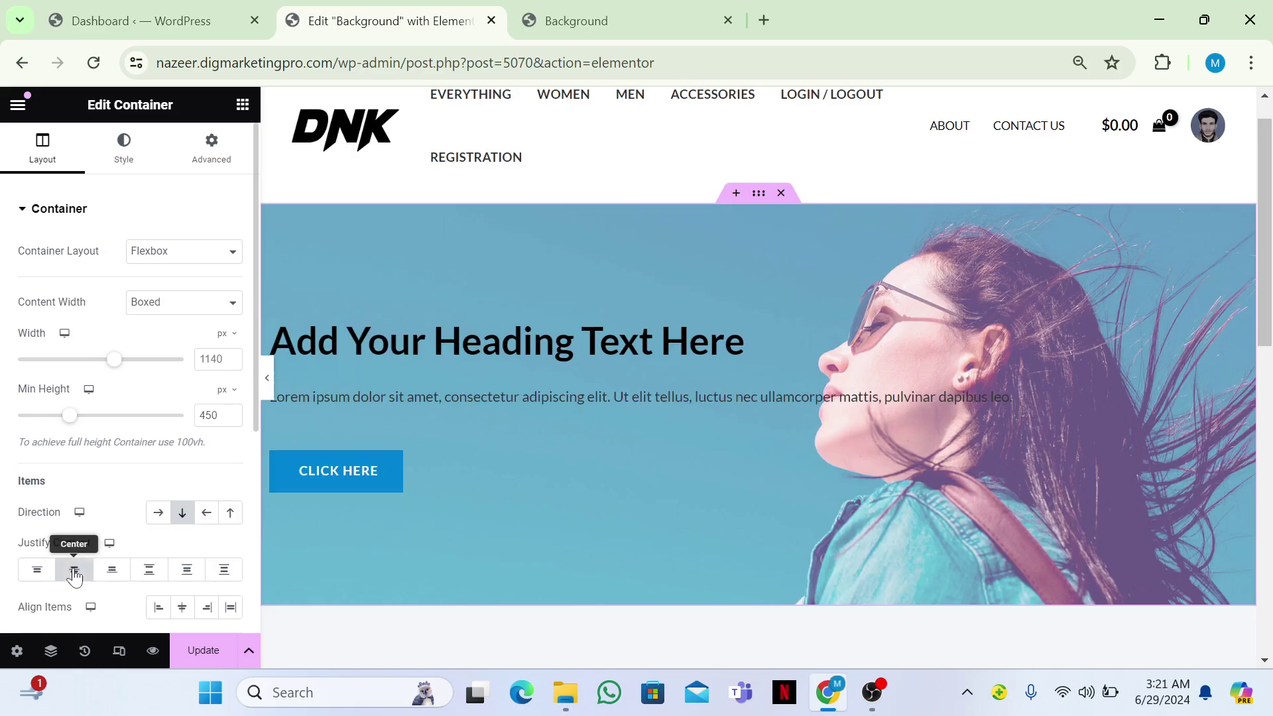
{"action": "left_click", "coordinate": [182, 610]}
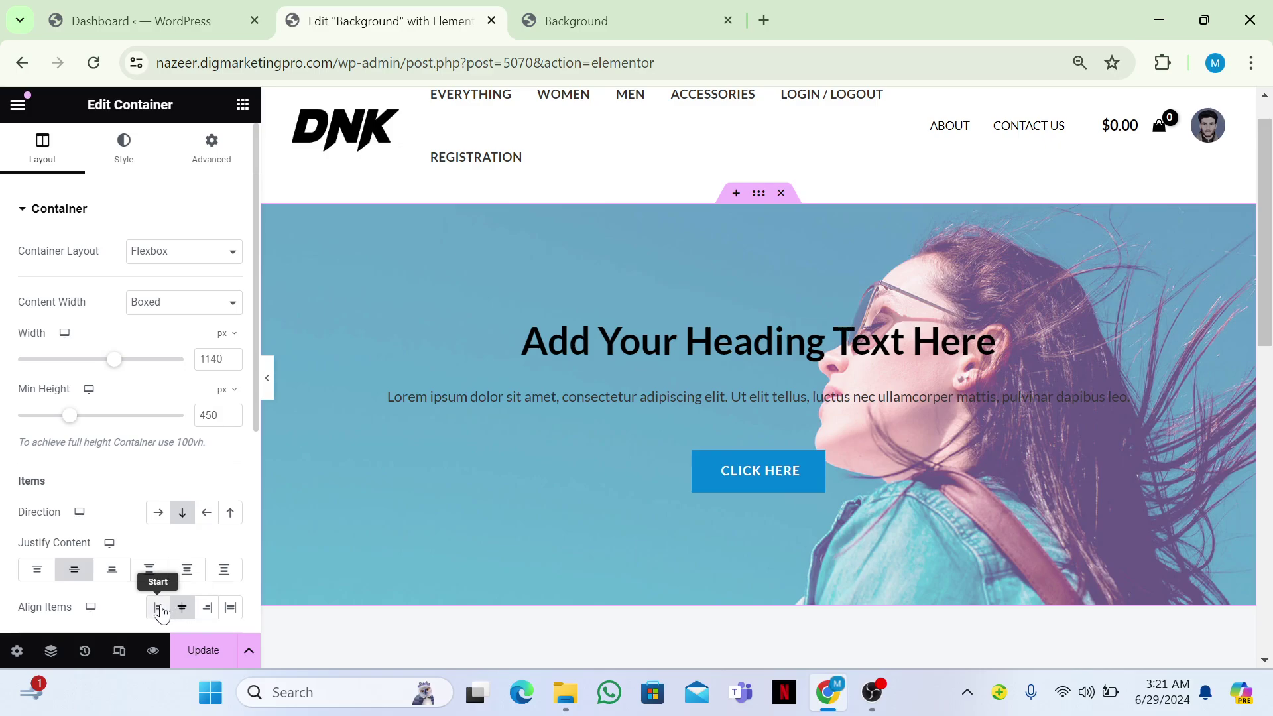
{"action": "left_click", "coordinate": [159, 608]}
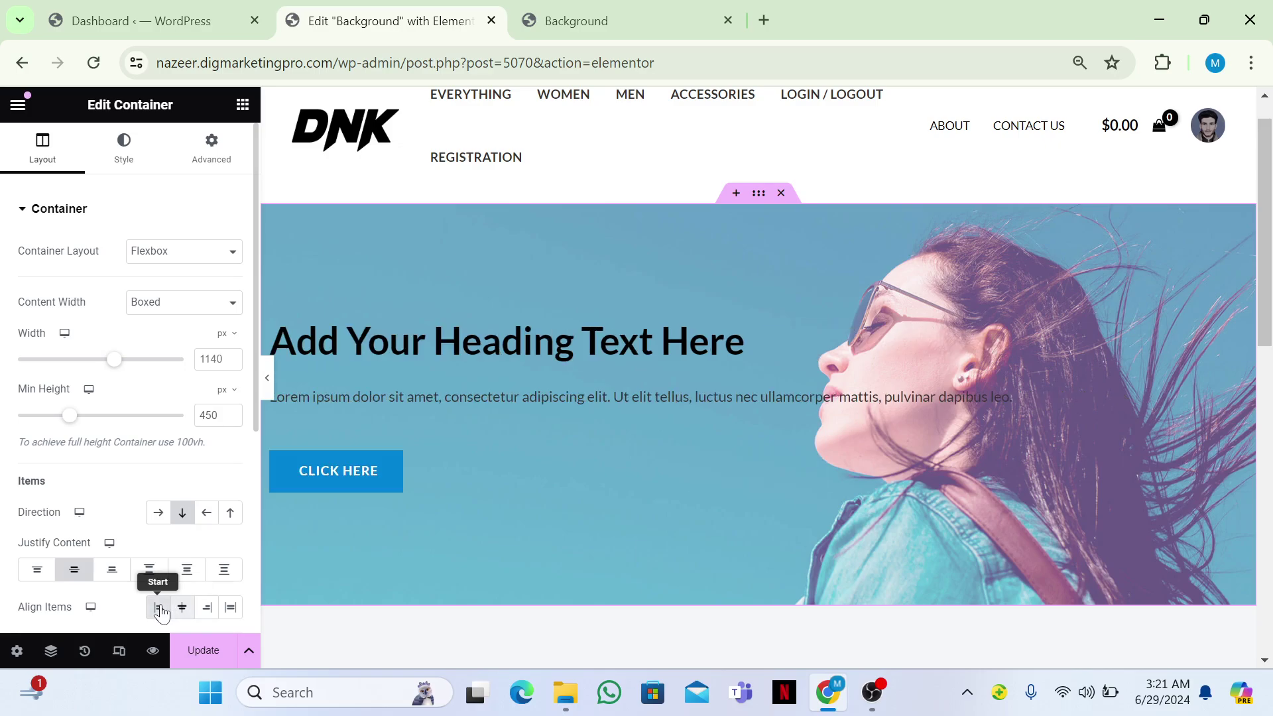
Step: Insert a <br> line break before "luctus" in the text widget's HTML and return to the visual view
{"action": "left_click", "coordinate": [623, 405]}
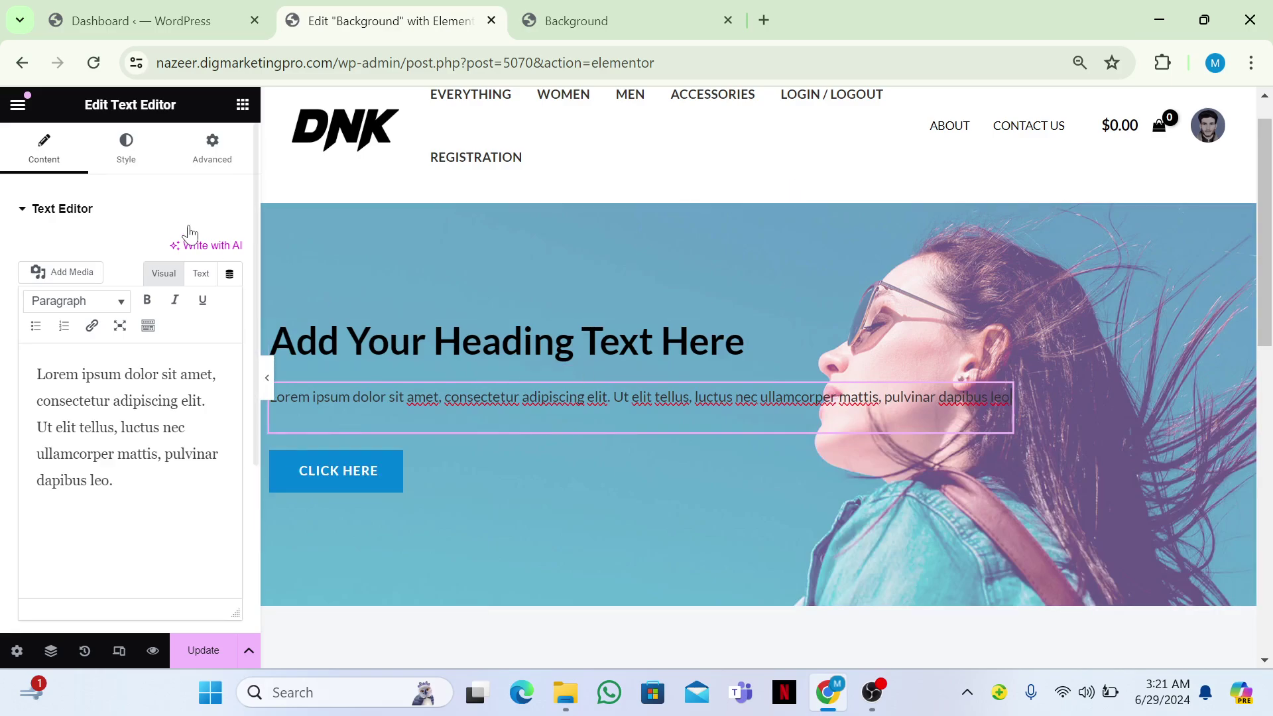
{"action": "left_click", "coordinate": [200, 273]}
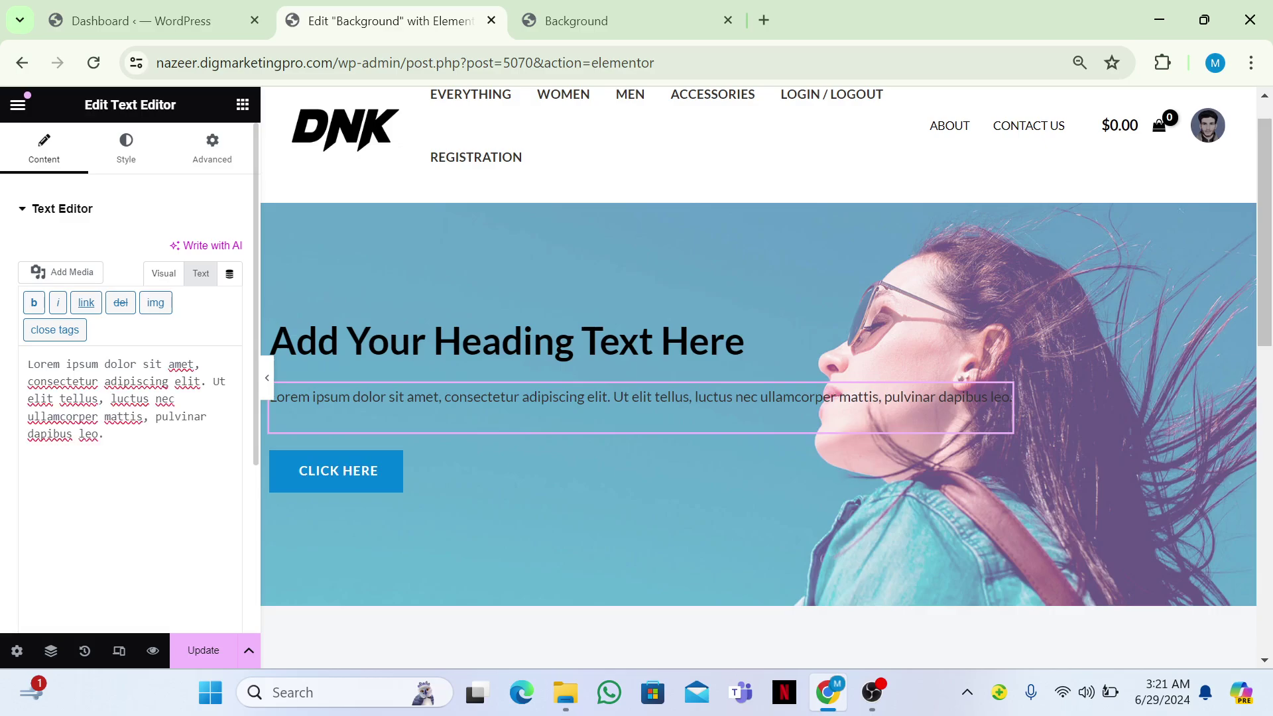
{"action": "type", "text": "<br"}
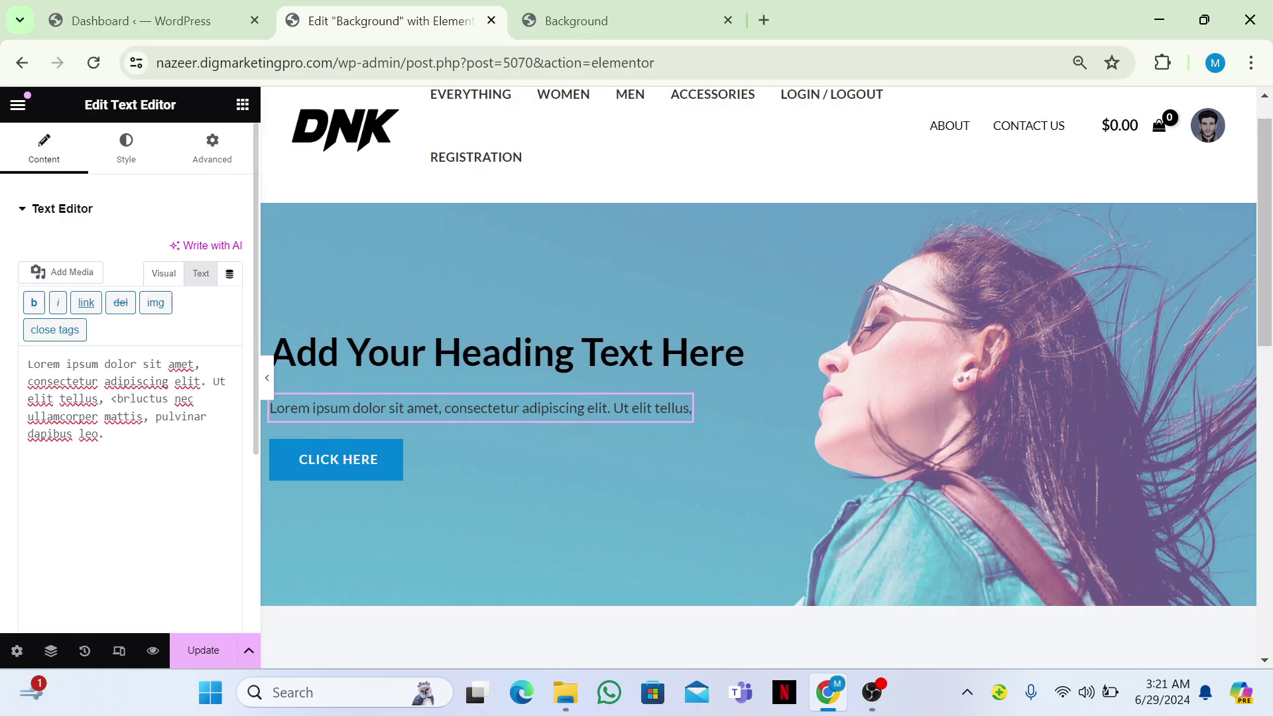
{"action": "type", "text": ">"}
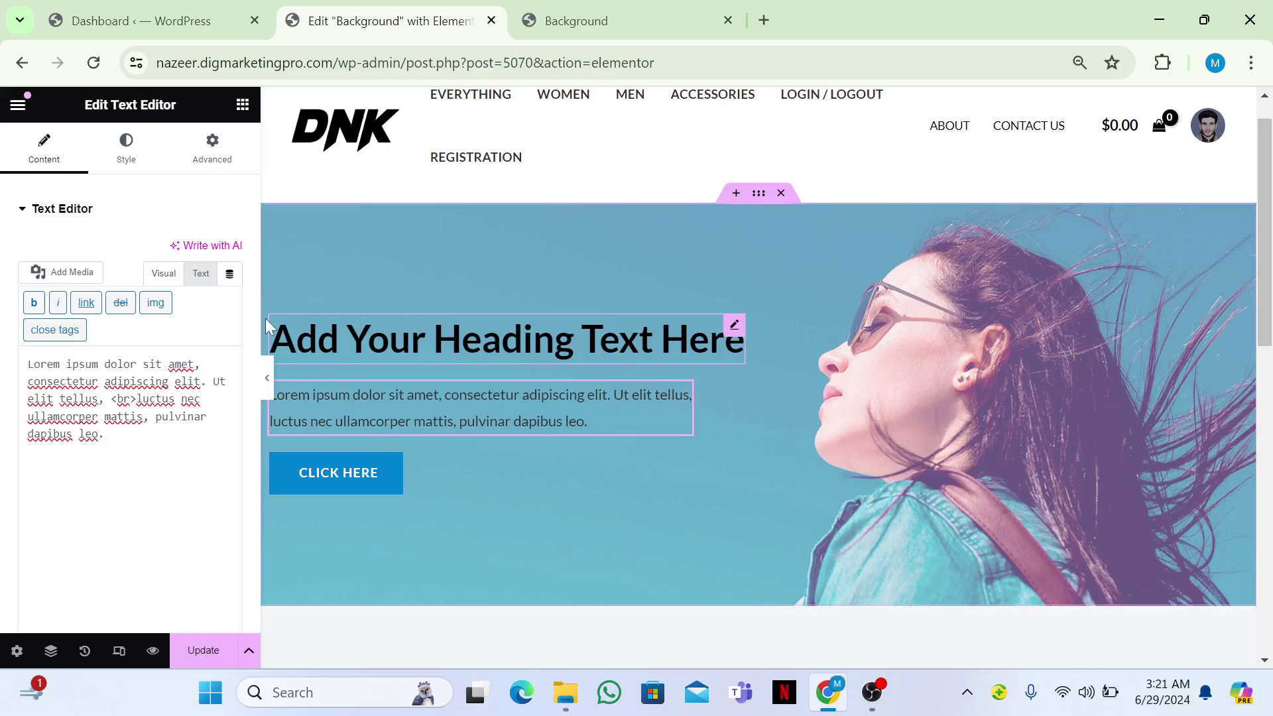
{"action": "left_click", "coordinate": [166, 274]}
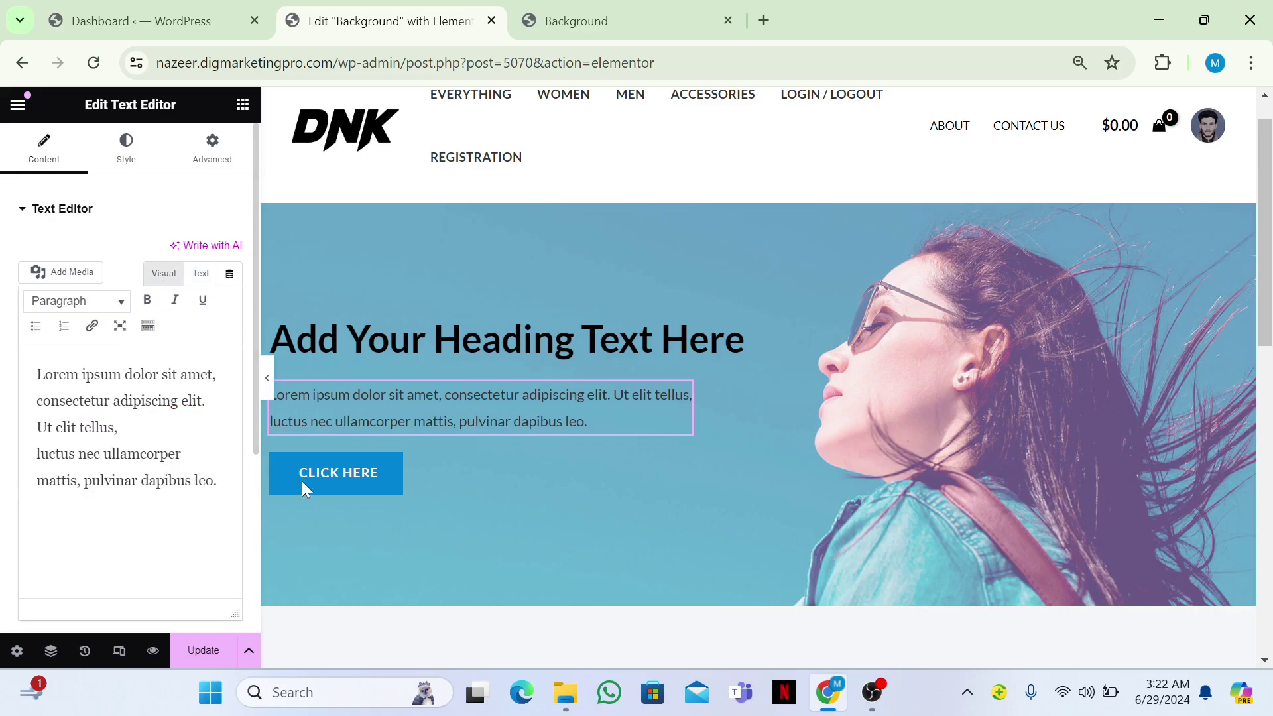
Step: Update the page, check the heading, text and button on the live preview, and return to the editor
{"action": "left_click", "coordinate": [204, 651]}
{"action": "left_click", "coordinate": [548, 9]}
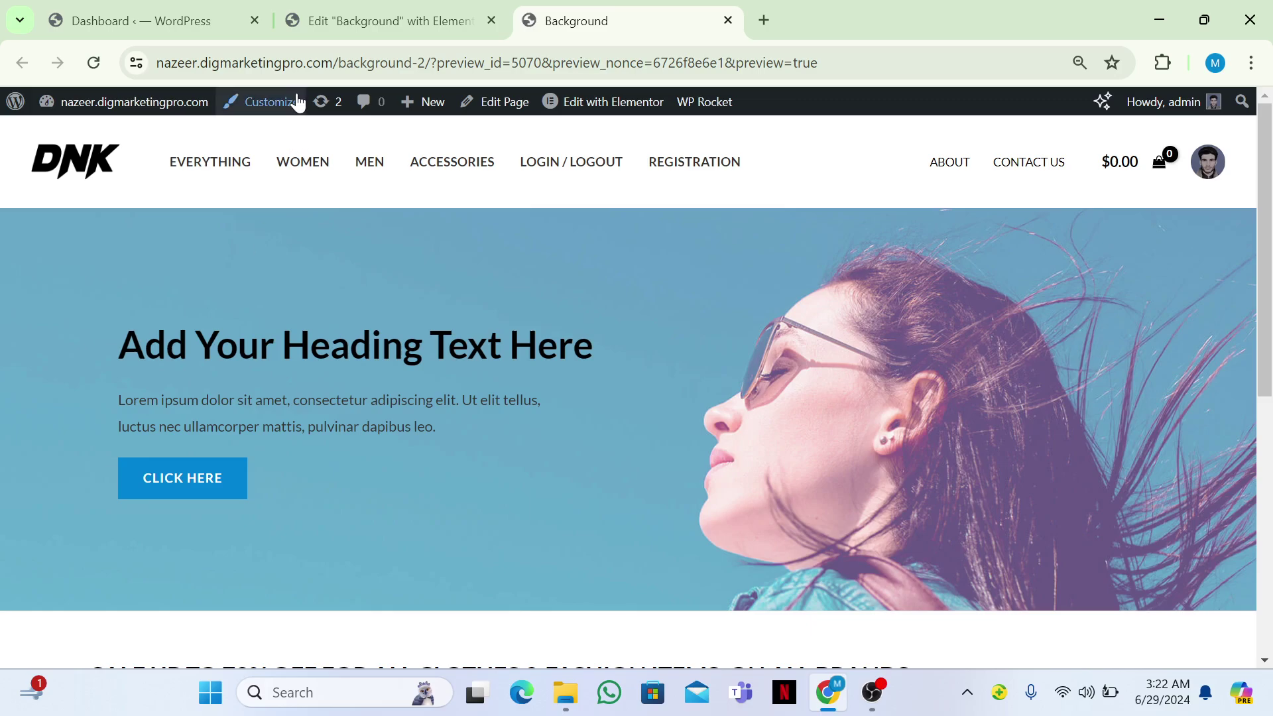
{"action": "left_click", "coordinate": [366, 20]}
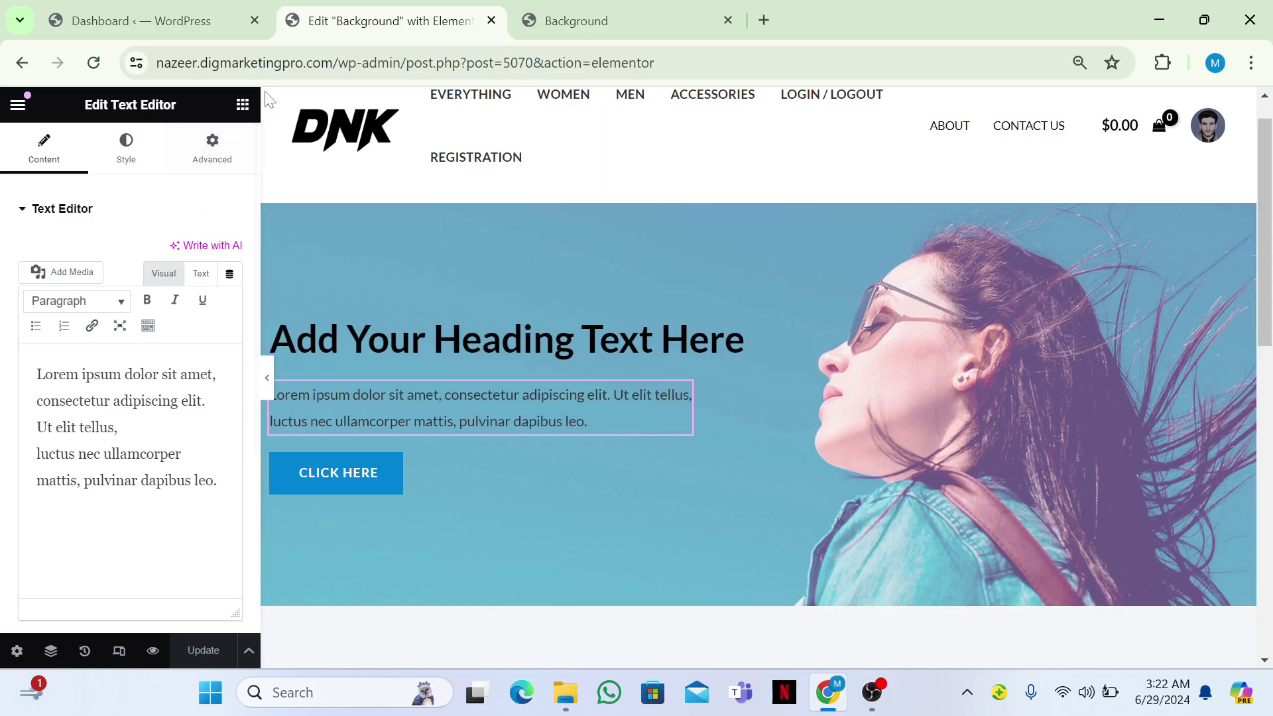
Step: Add a nested container above the heading and move the heading, text and button into it in that order
{"action": "left_click", "coordinate": [242, 104]}
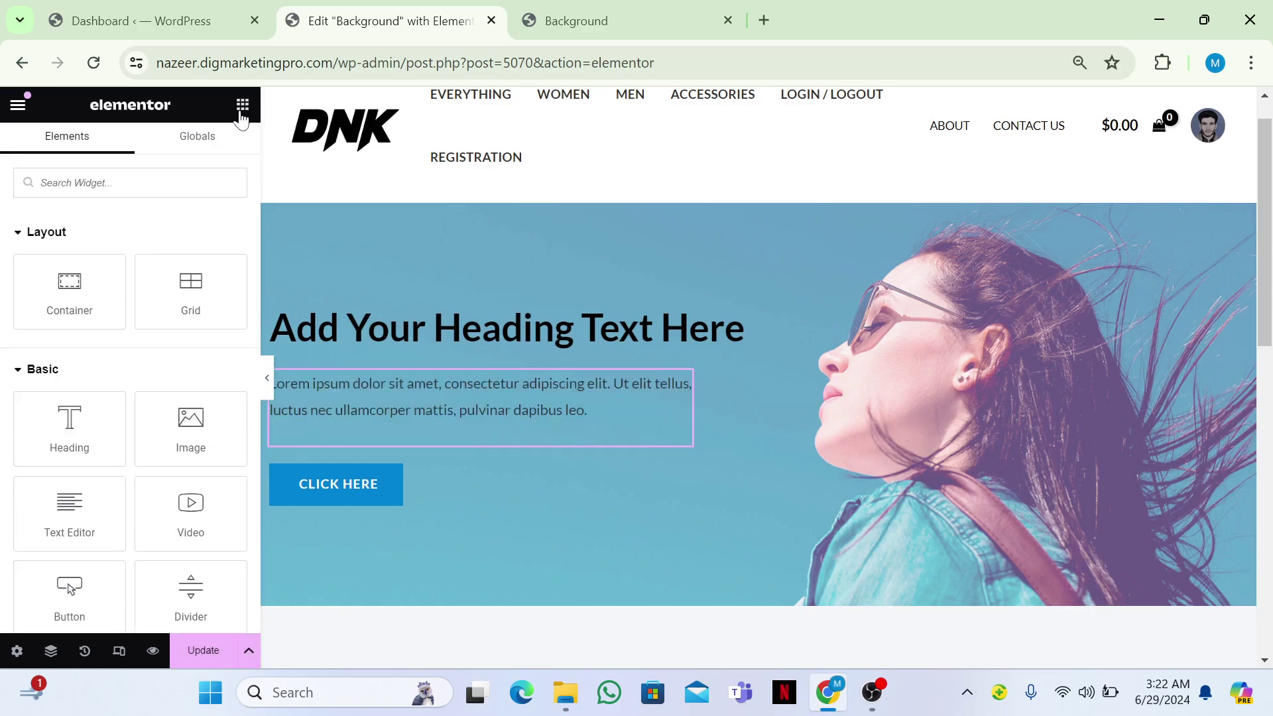
{"action": "left_click_drag", "start_coordinate": [69, 283], "coordinate": [317, 306]}
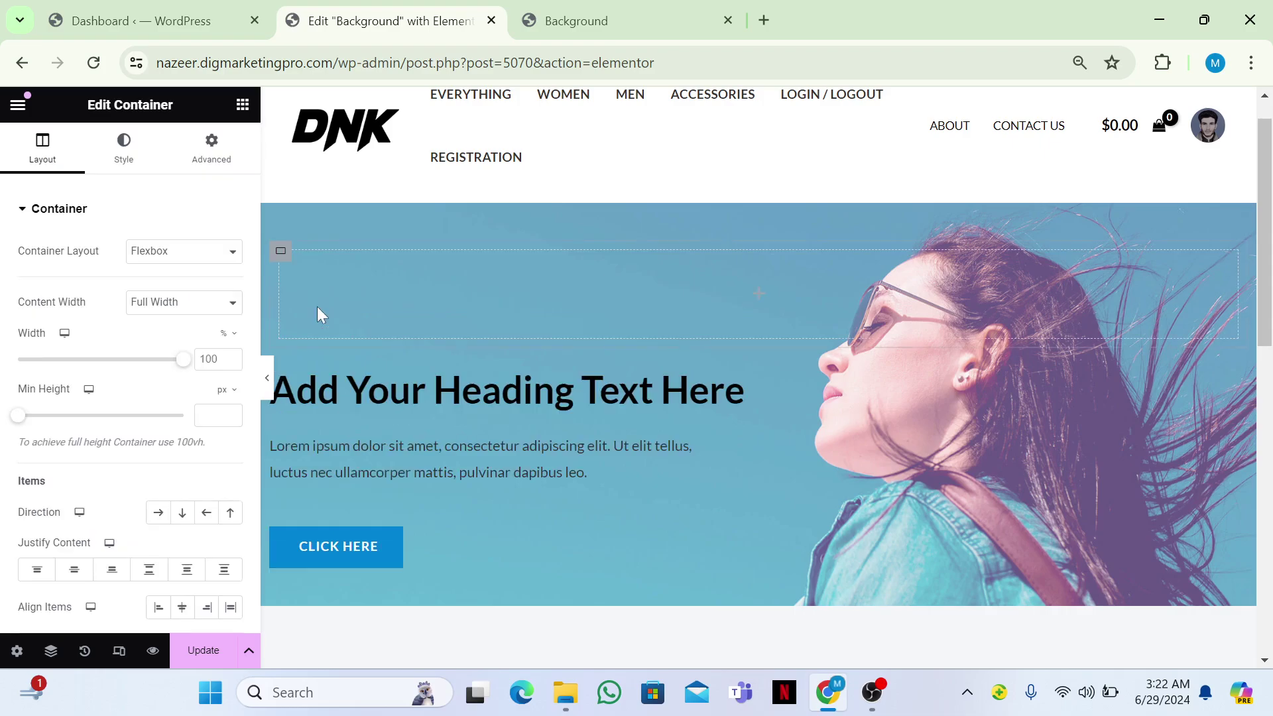
{"action": "left_click_drag", "start_coordinate": [351, 382], "coordinate": [365, 292]}
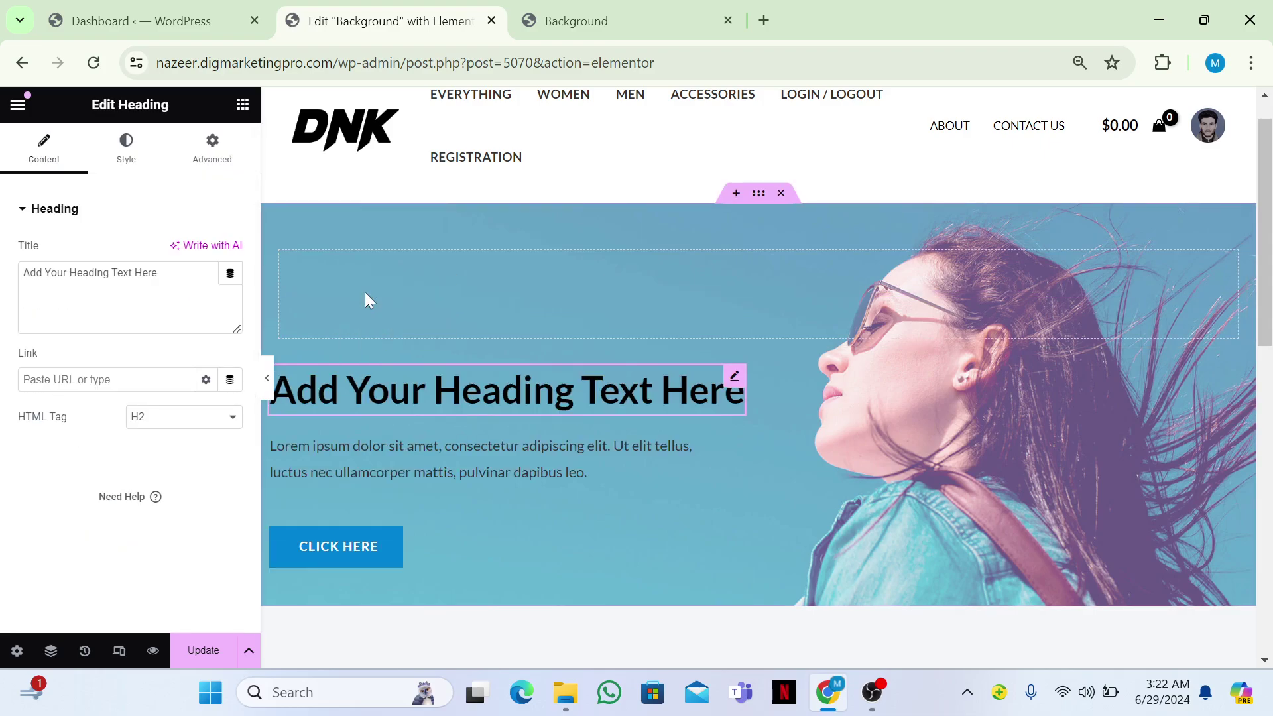
{"action": "left_click_drag", "start_coordinate": [371, 404], "coordinate": [375, 336]}
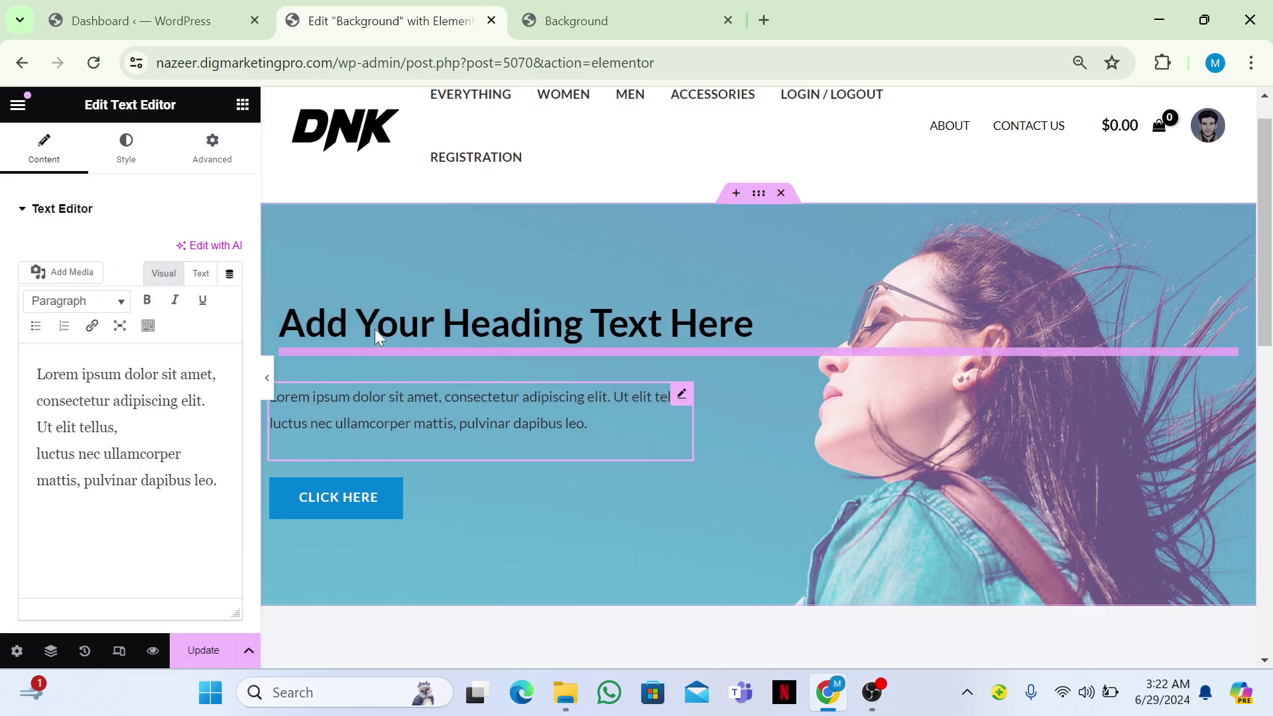
{"action": "left_click_drag", "start_coordinate": [365, 411], "coordinate": [364, 431]}
{"action": "left_click_drag", "start_coordinate": [350, 490], "coordinate": [362, 437]}
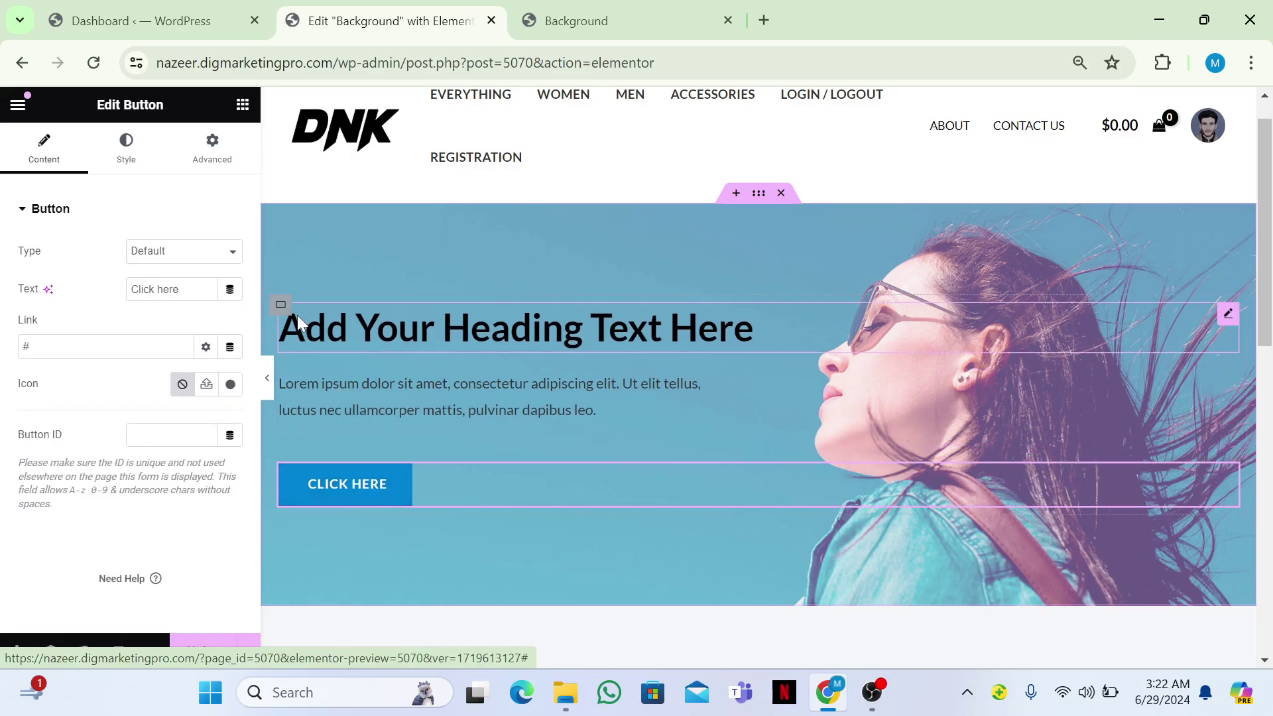
Step: Duplicate the nested container that holds the heading, text and button
{"action": "left_click", "coordinate": [280, 307]}
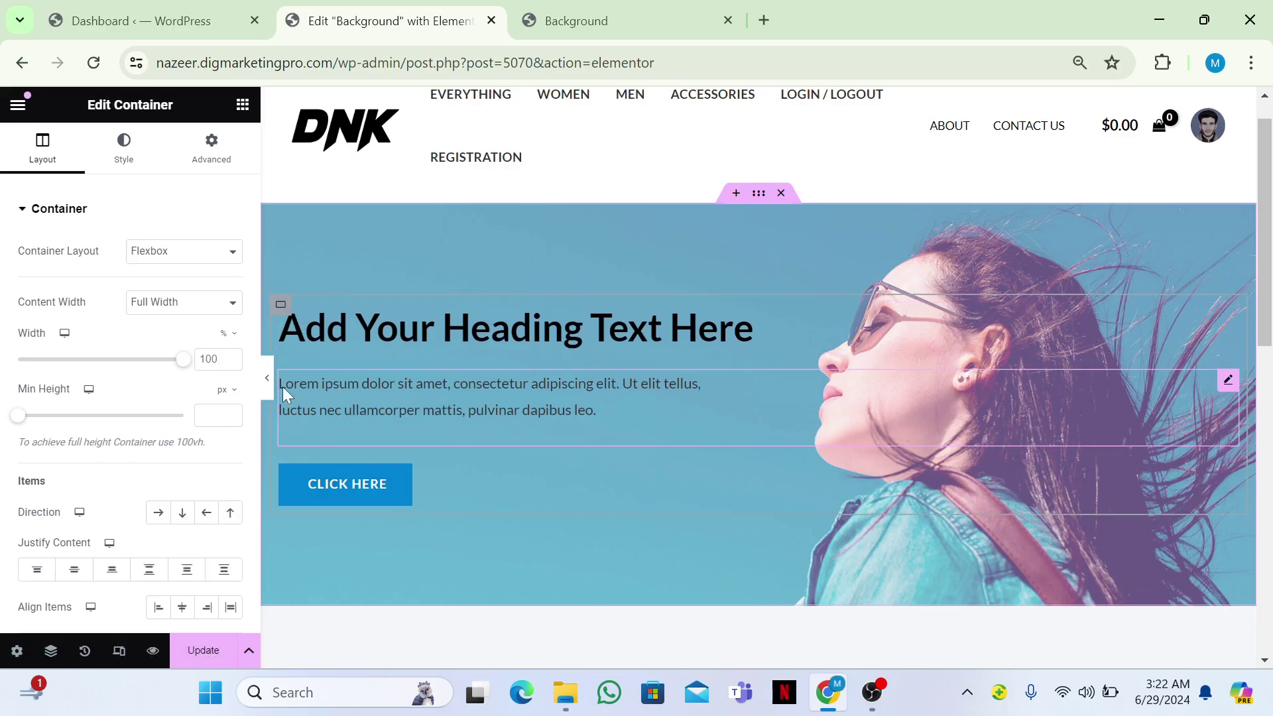
{"action": "right_click", "coordinate": [280, 308]}
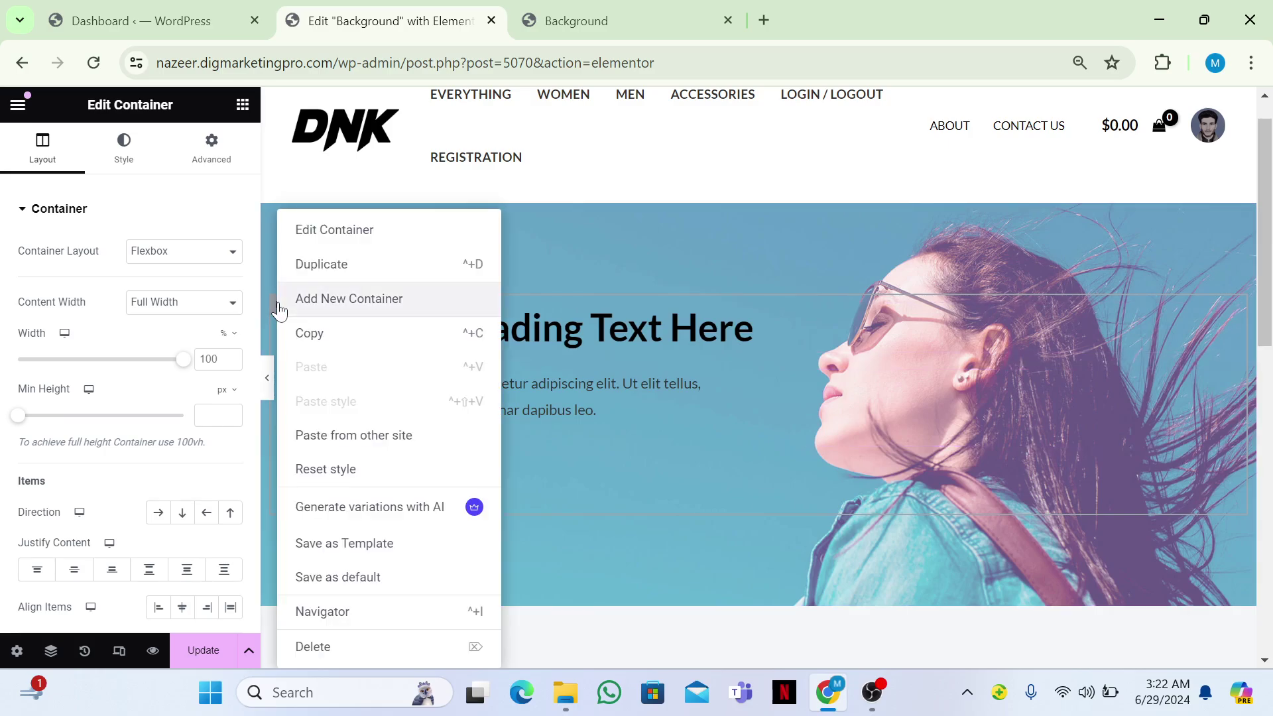
{"action": "left_click", "coordinate": [316, 265]}
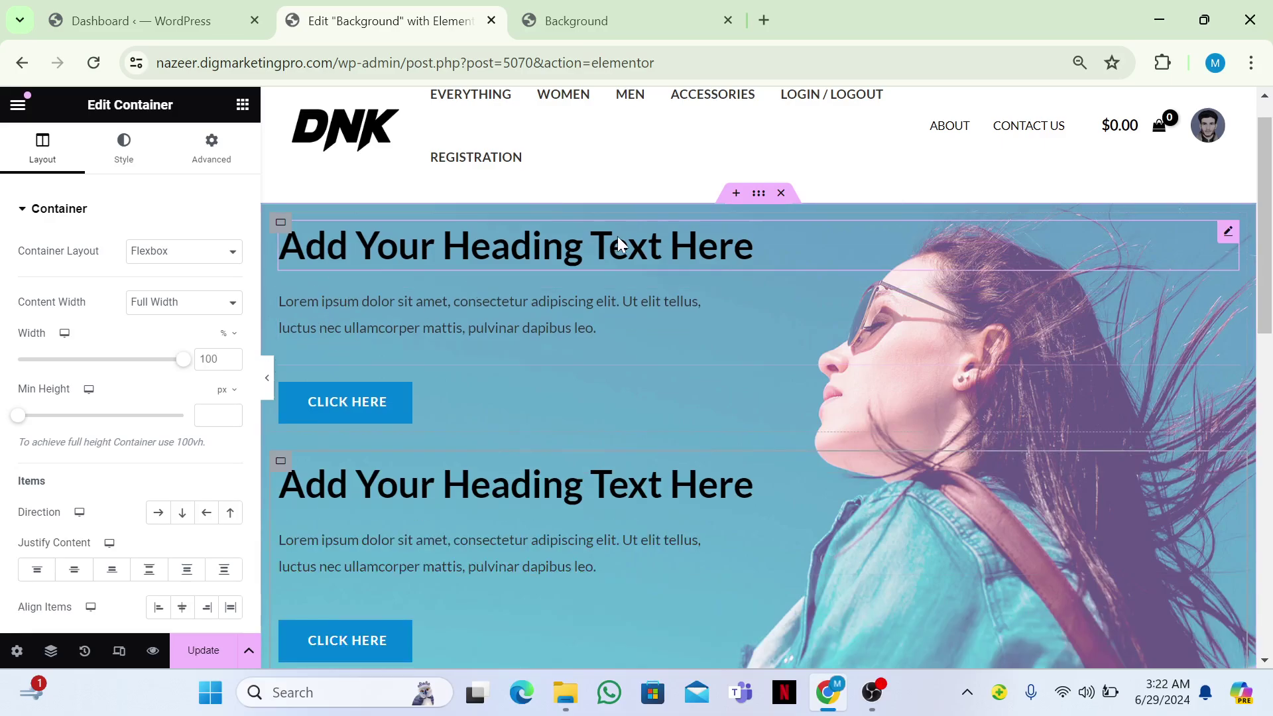
Step: Set the outer container's direction to Row - horizontal and centre its items vertically
{"action": "left_click", "coordinate": [760, 195]}
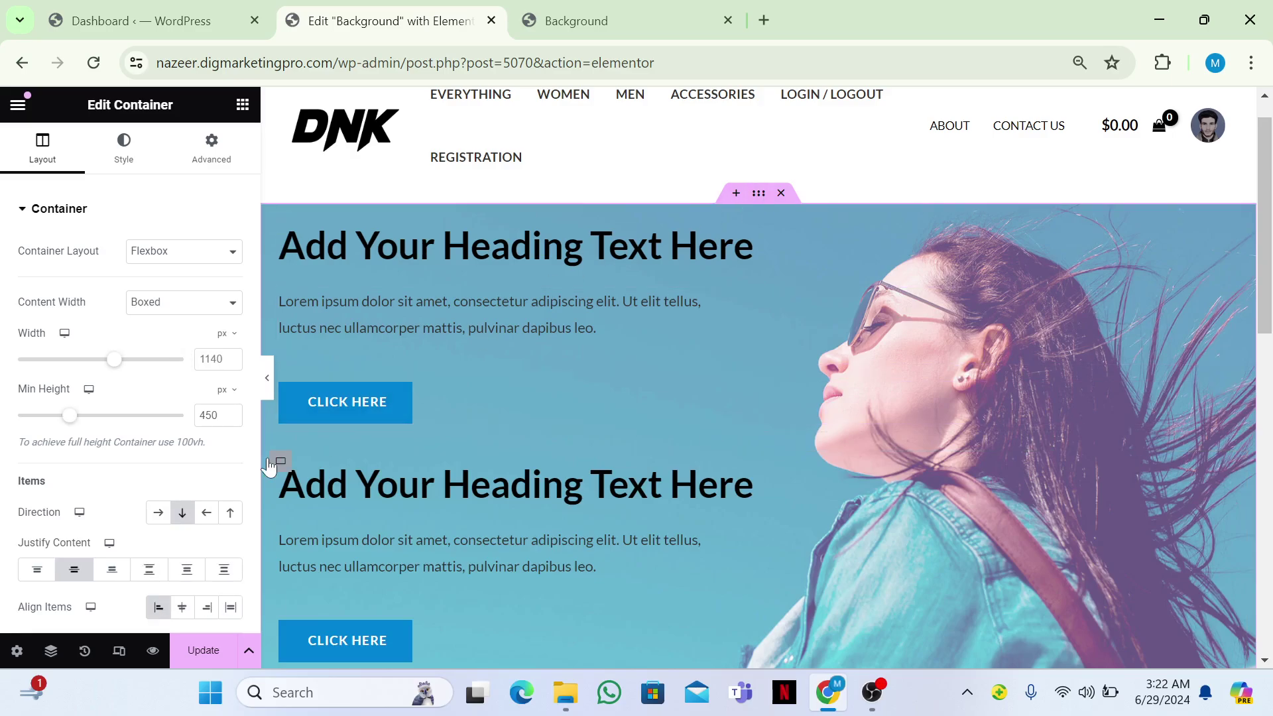
{"action": "left_click", "coordinate": [159, 514]}
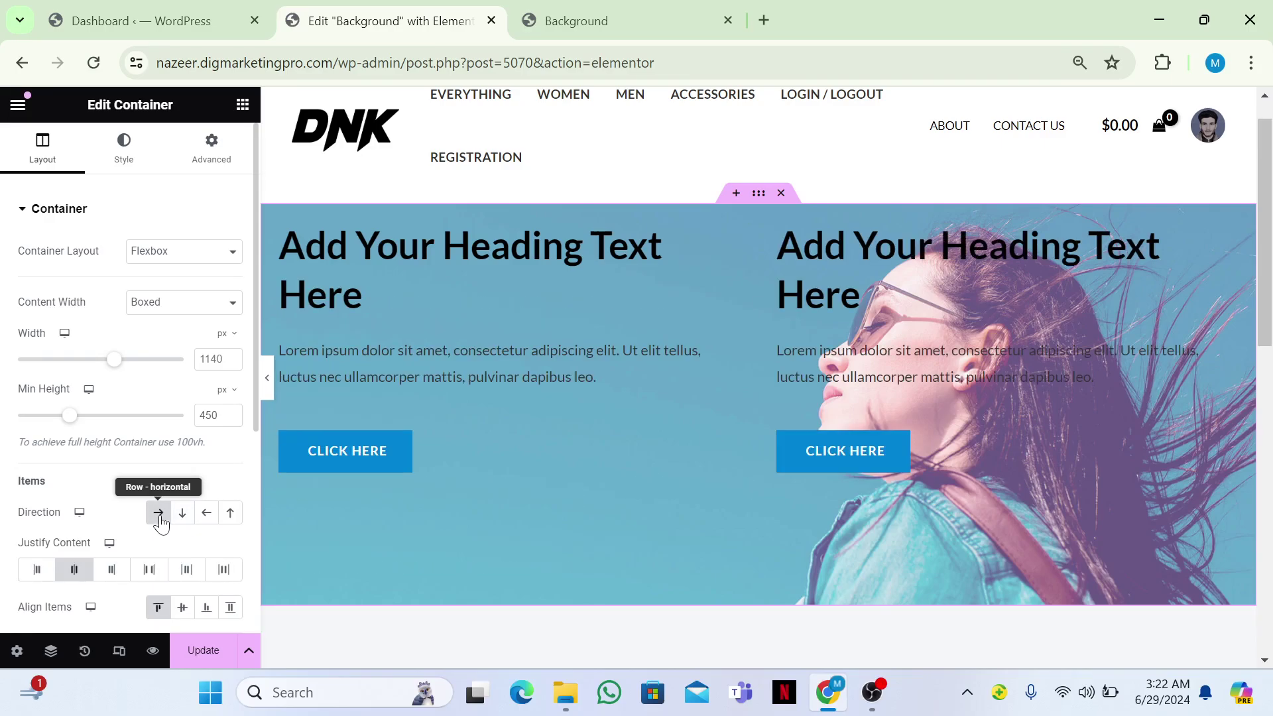
{"action": "left_click", "coordinate": [182, 608]}
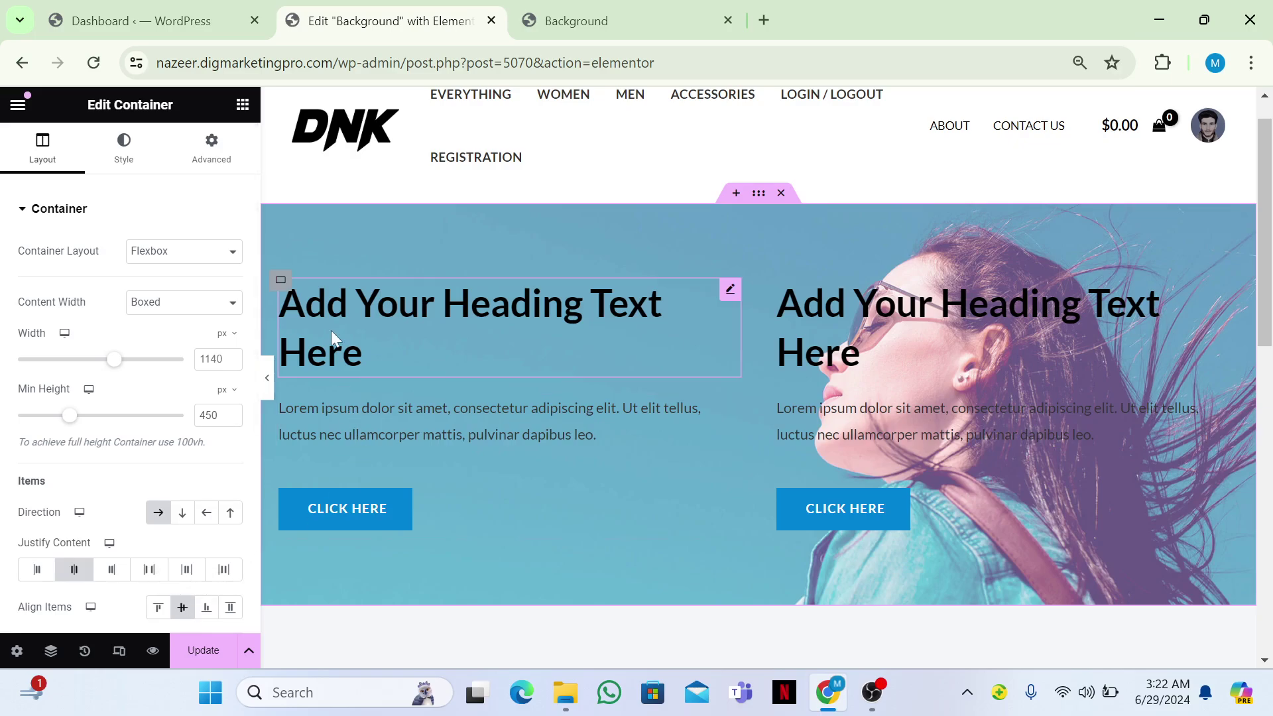
Step: Give the first nested container a classic background overlay using the girl-7730952_640.png image from the media library
{"action": "left_click", "coordinate": [282, 281]}
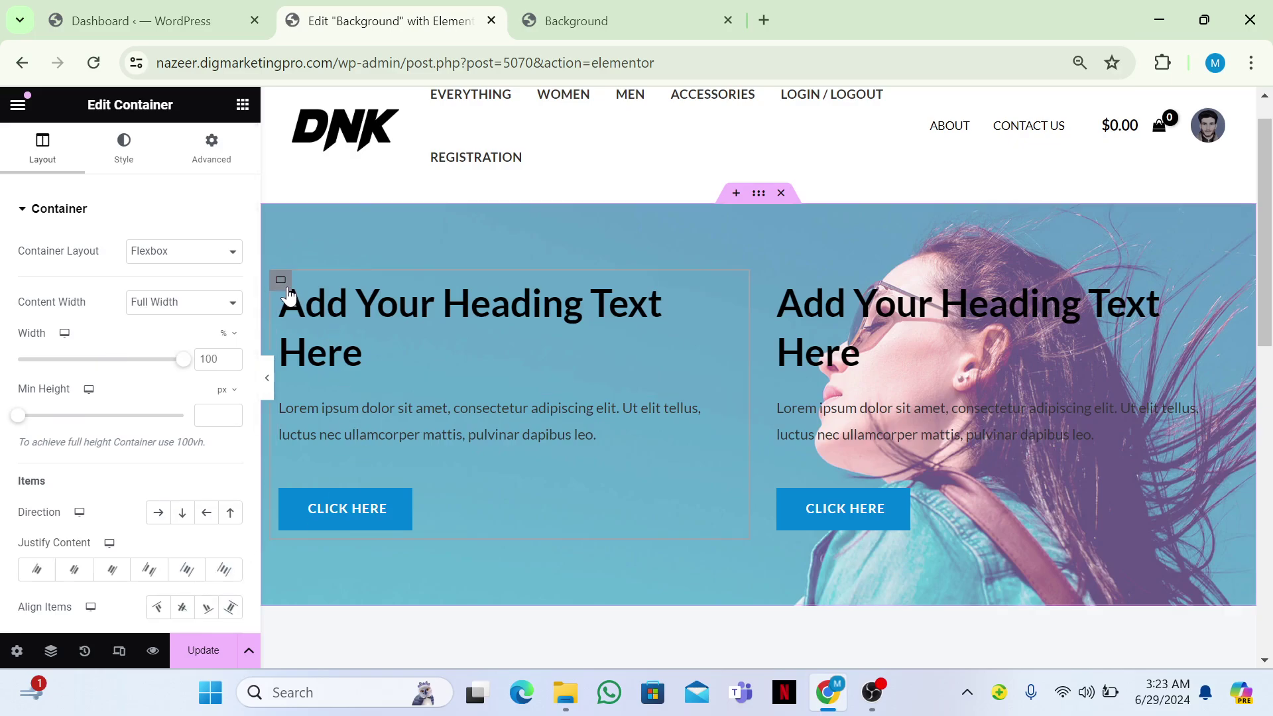
{"action": "left_click", "coordinate": [124, 159]}
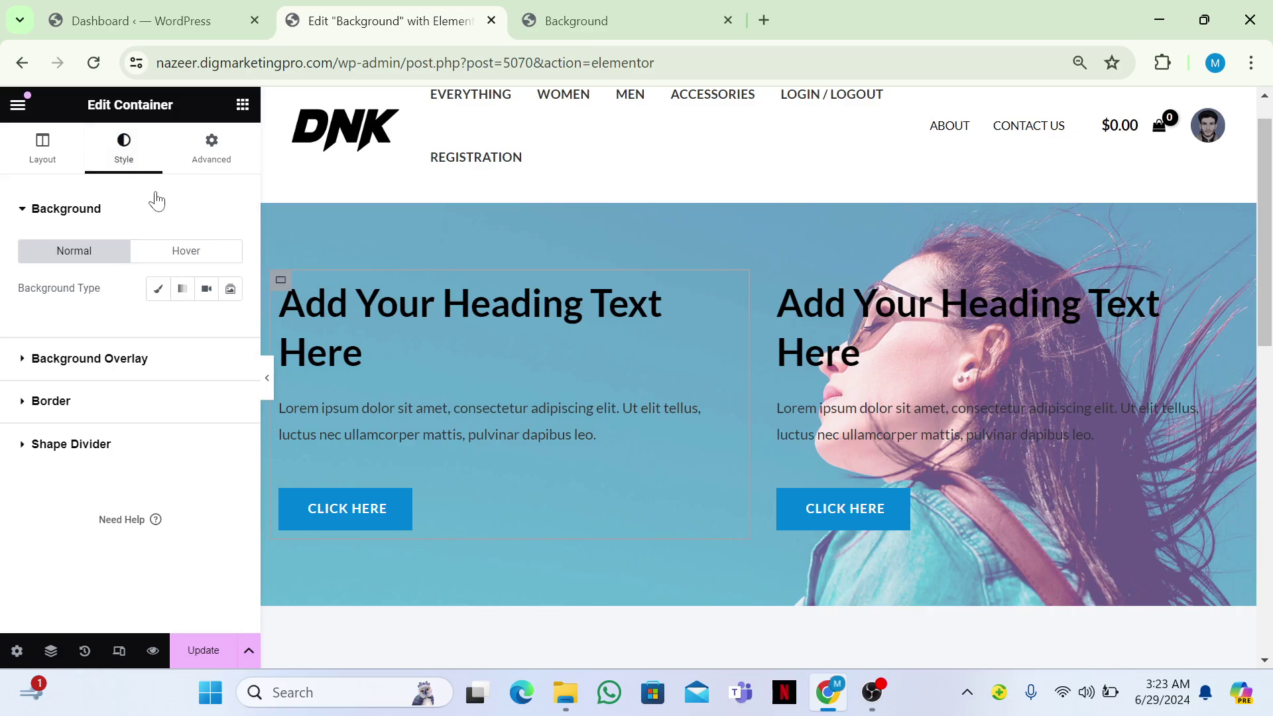
{"action": "left_click", "coordinate": [162, 294]}
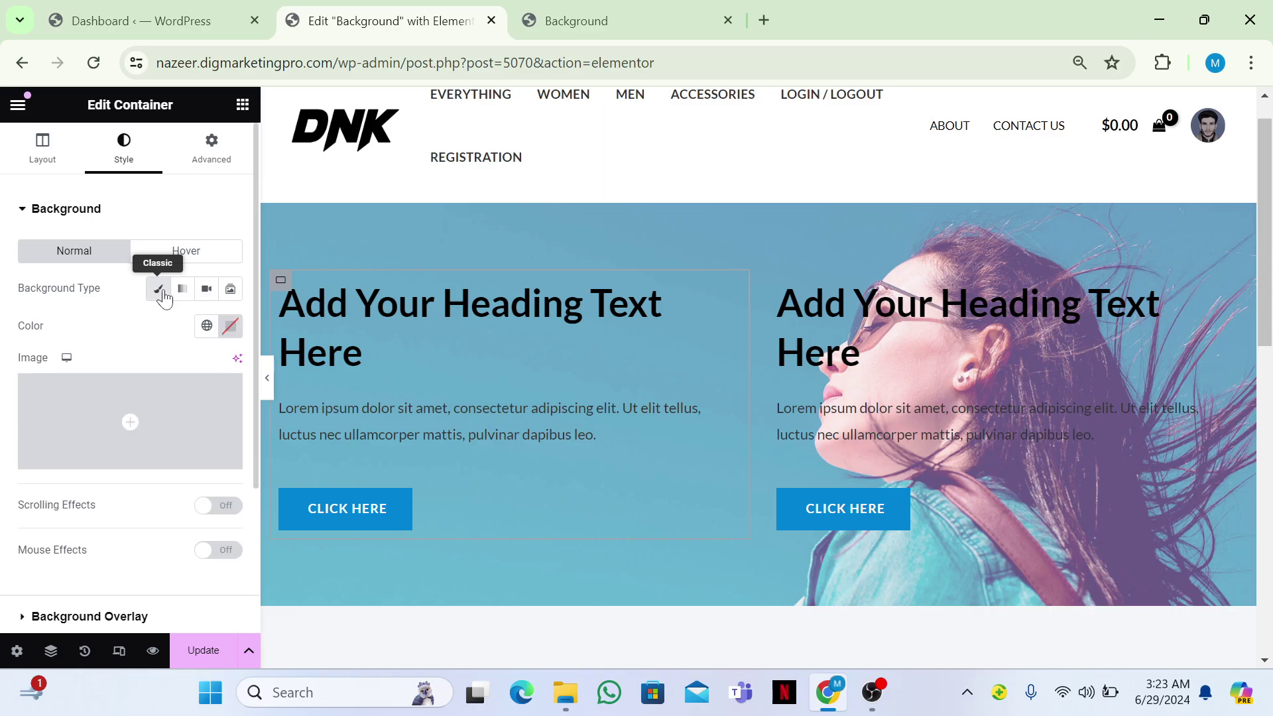
{"action": "left_click", "coordinate": [162, 292]}
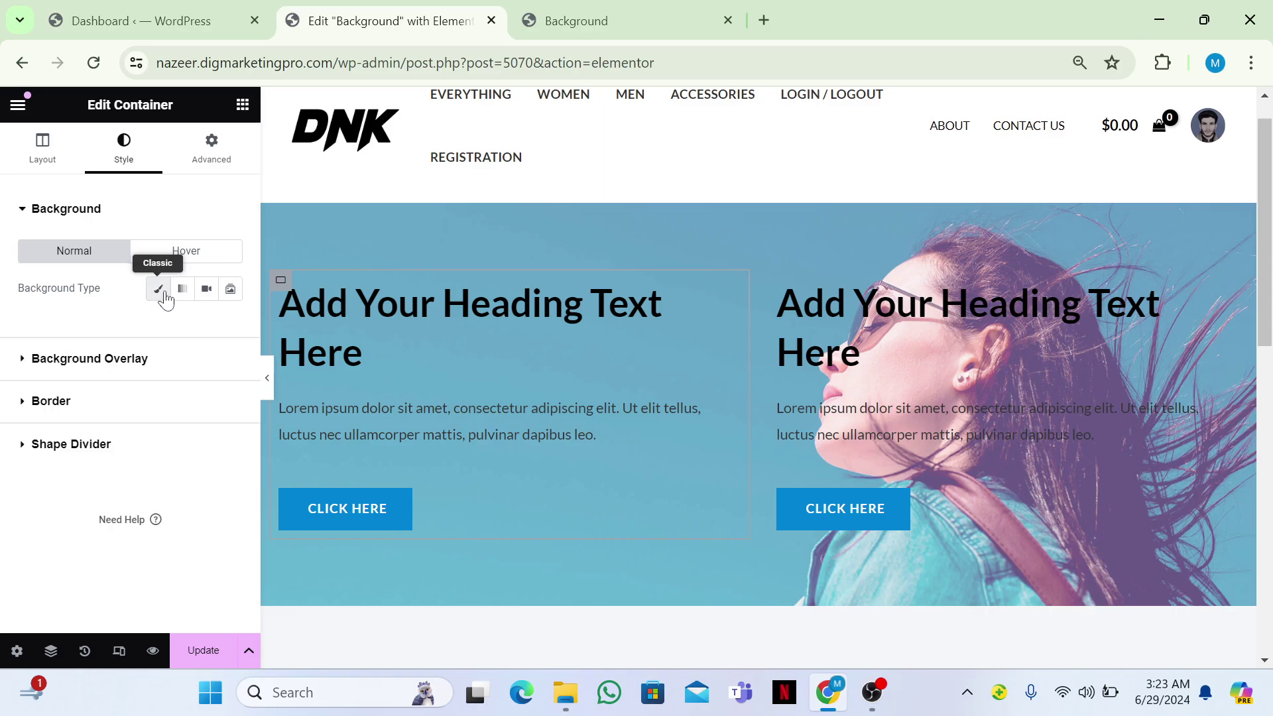
{"action": "left_click", "coordinate": [133, 359]}
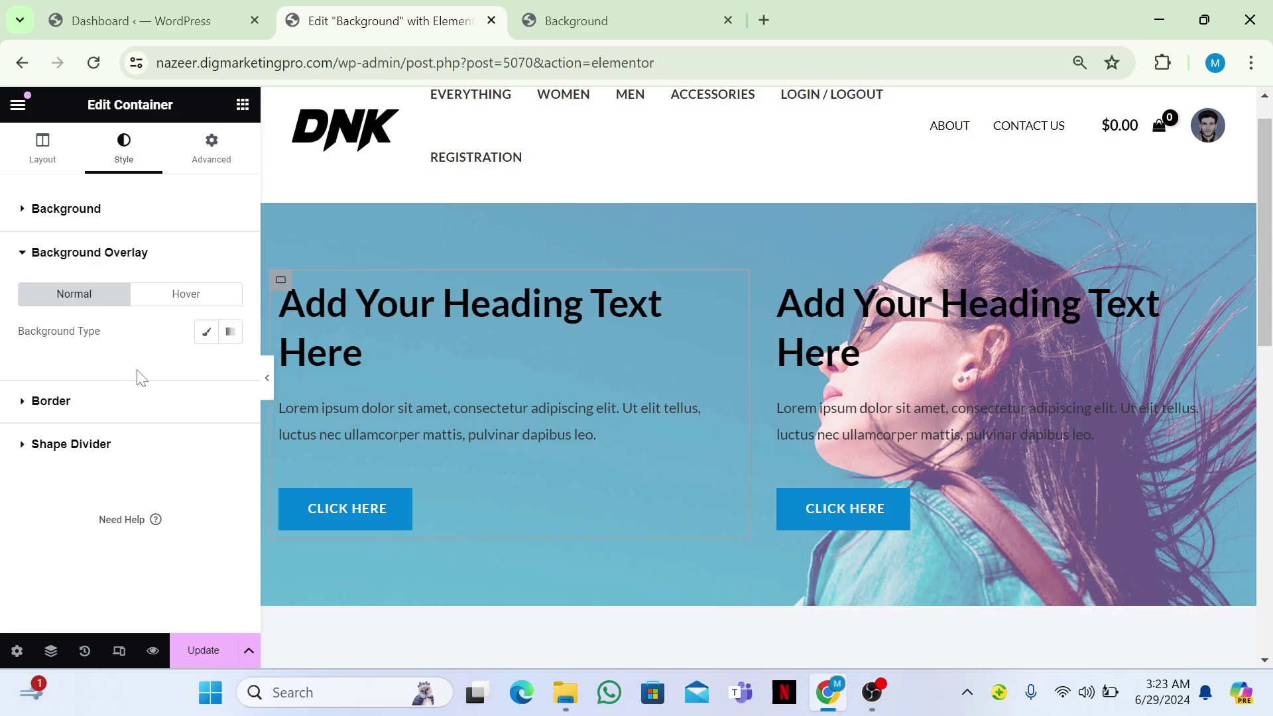
{"action": "left_click", "coordinate": [210, 339]}
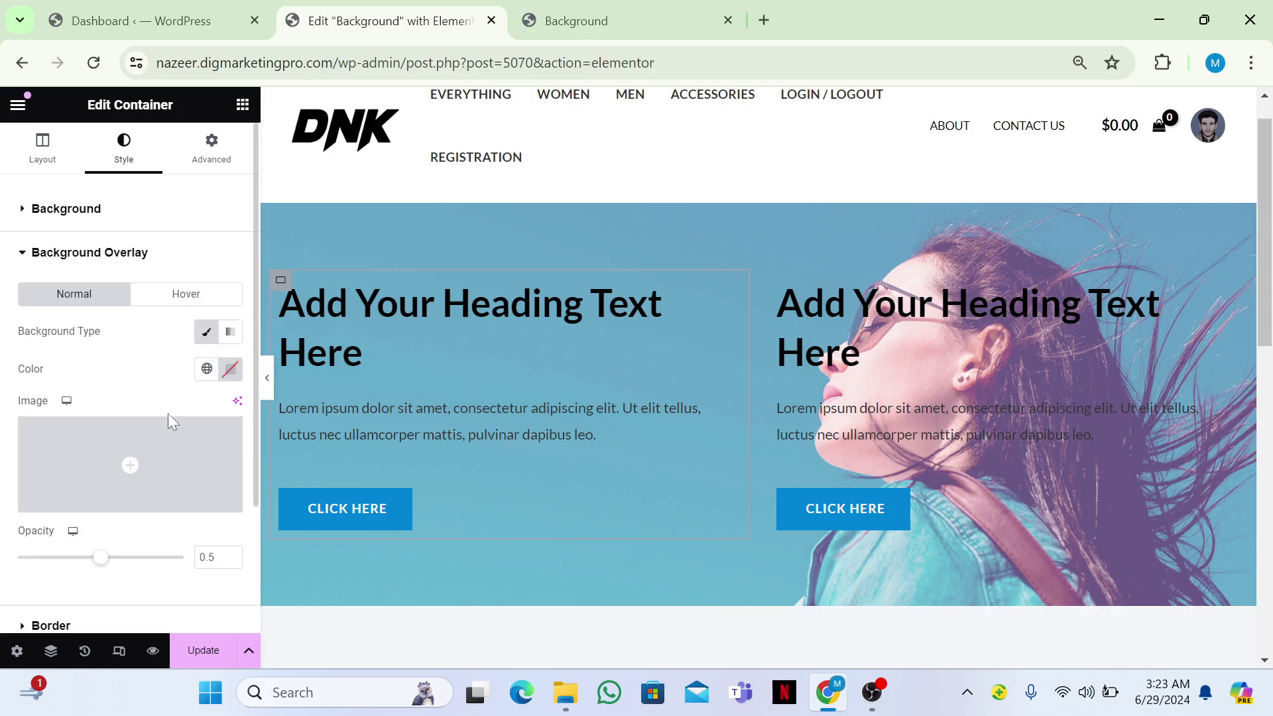
{"action": "left_click", "coordinate": [171, 431]}
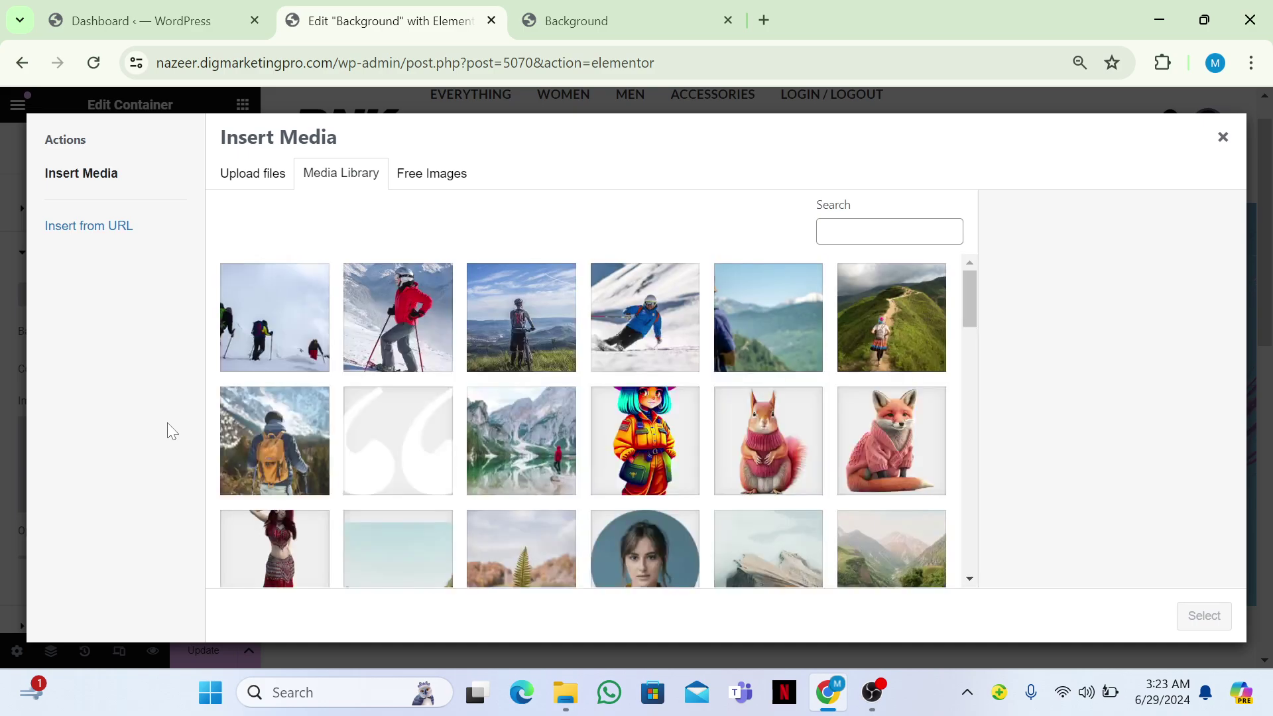
{"action": "left_click", "coordinate": [696, 439]}
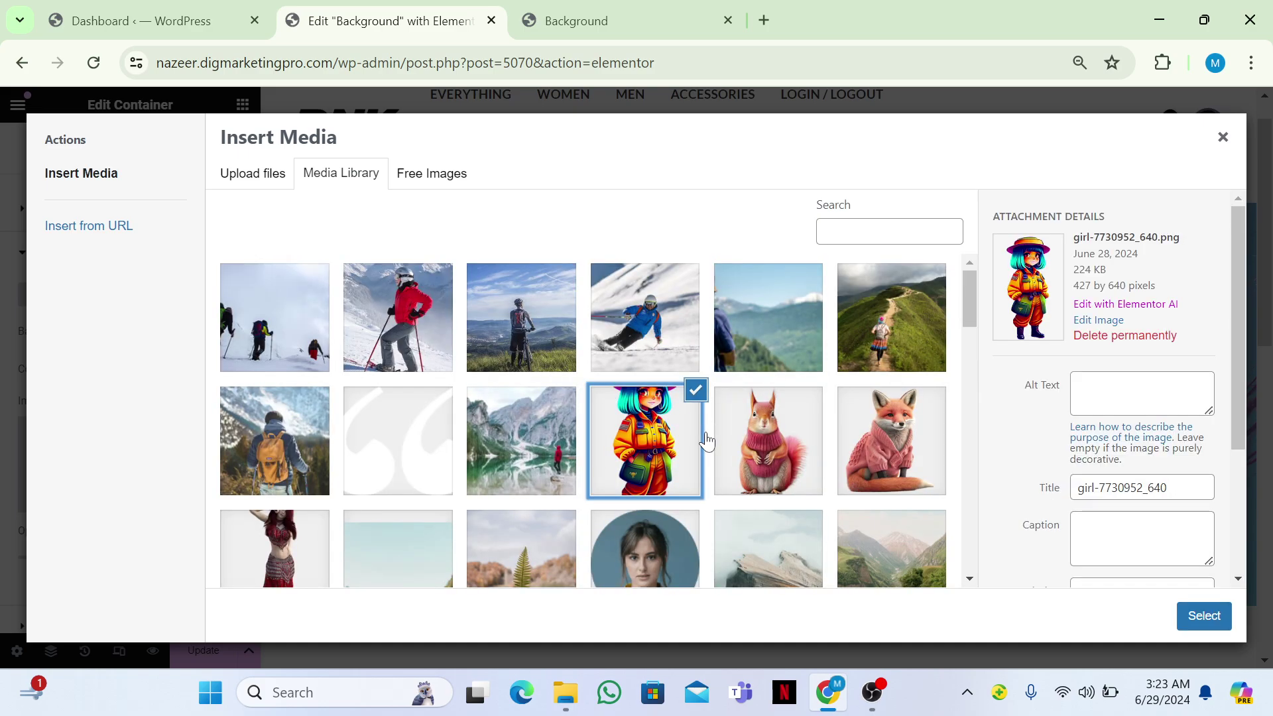
{"action": "left_click", "coordinate": [1202, 615]}
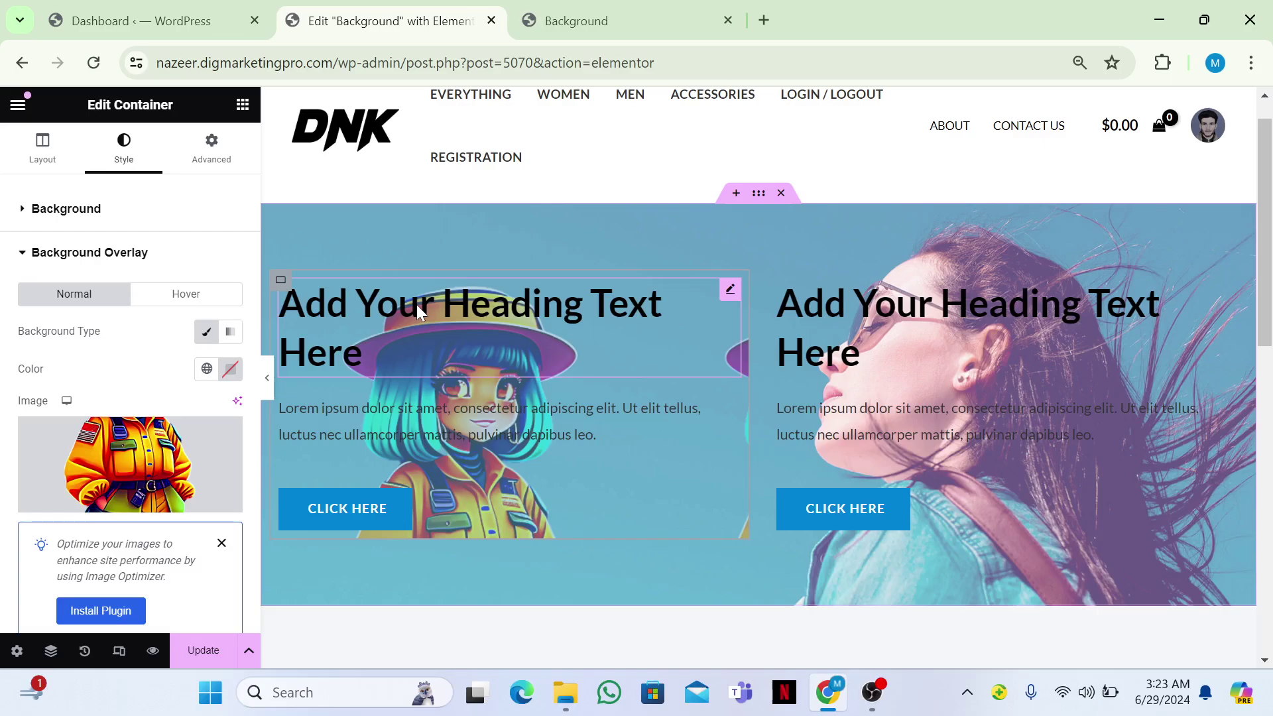
Step: Delete the heading, text and button from the first nested container
{"action": "right_click", "coordinate": [416, 305]}
{"action": "left_click", "coordinate": [453, 647]}
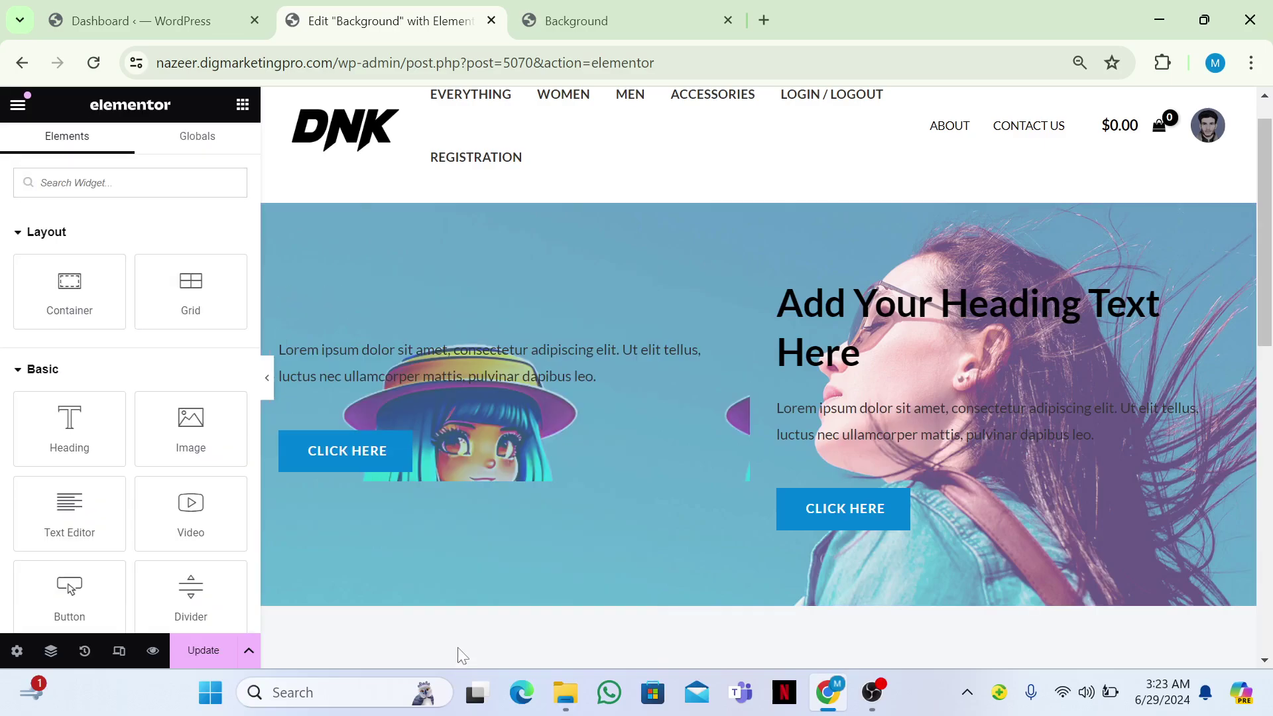
{"action": "right_click", "coordinate": [378, 358]}
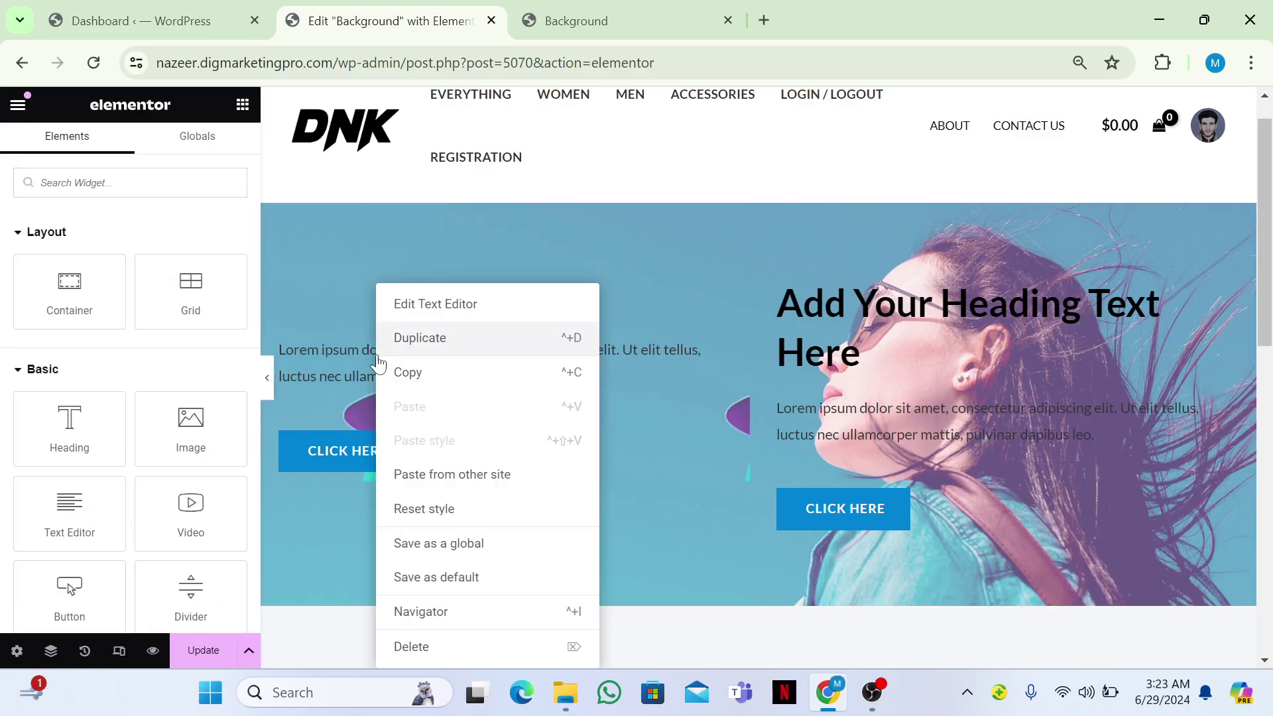
{"action": "left_click", "coordinate": [410, 646]}
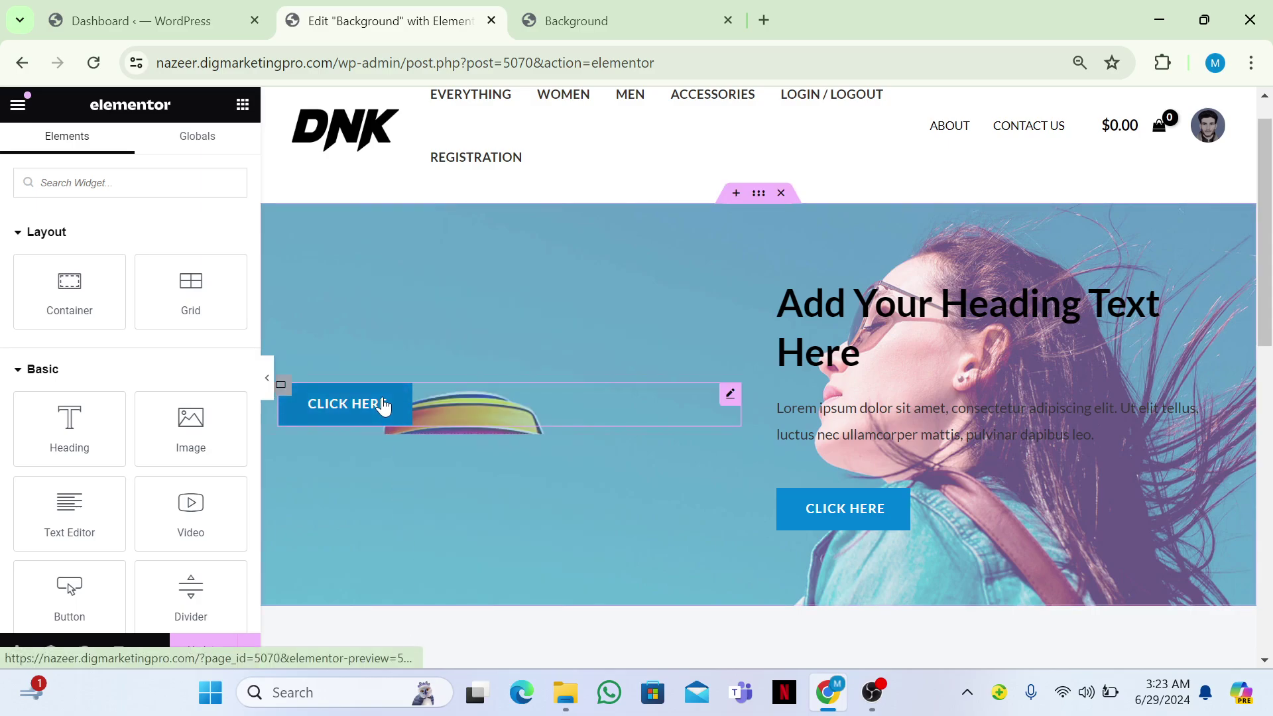
{"action": "right_click", "coordinate": [383, 403]}
{"action": "left_click", "coordinate": [433, 647]}
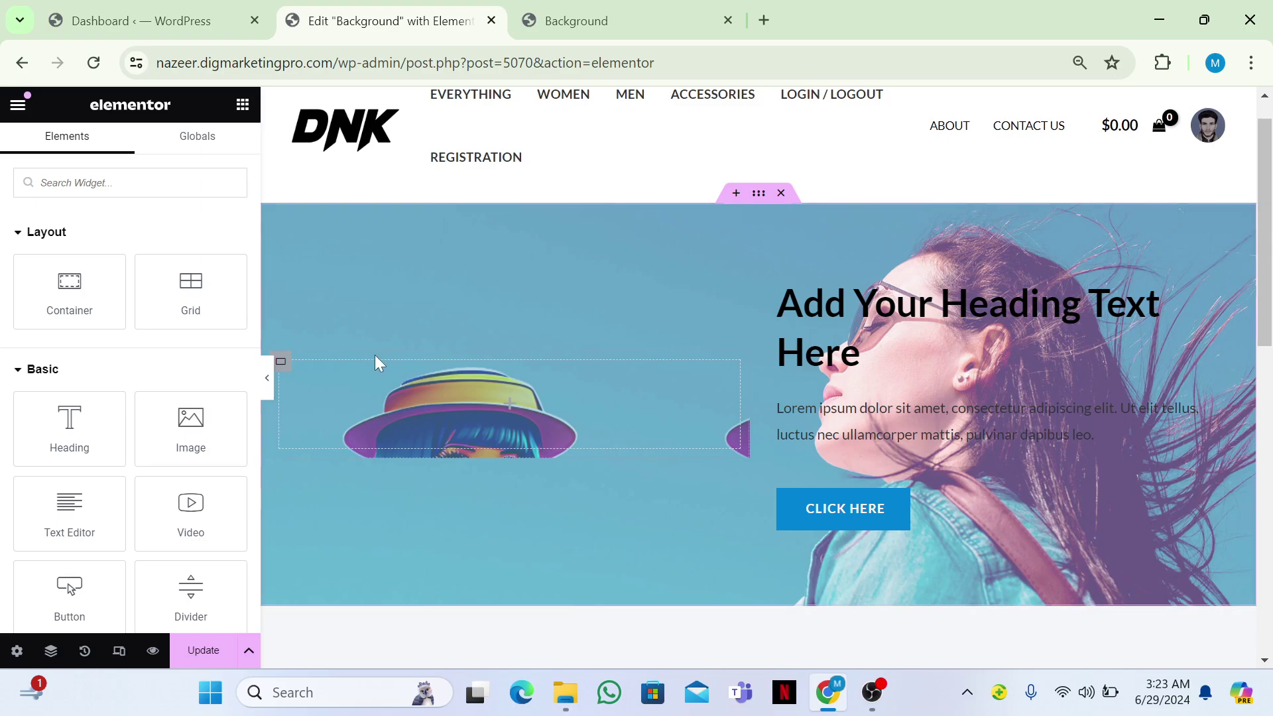
Step: Set the first nested container's background overlay to No-repeat with an opacity of 0.7
{"action": "left_click", "coordinate": [279, 373]}
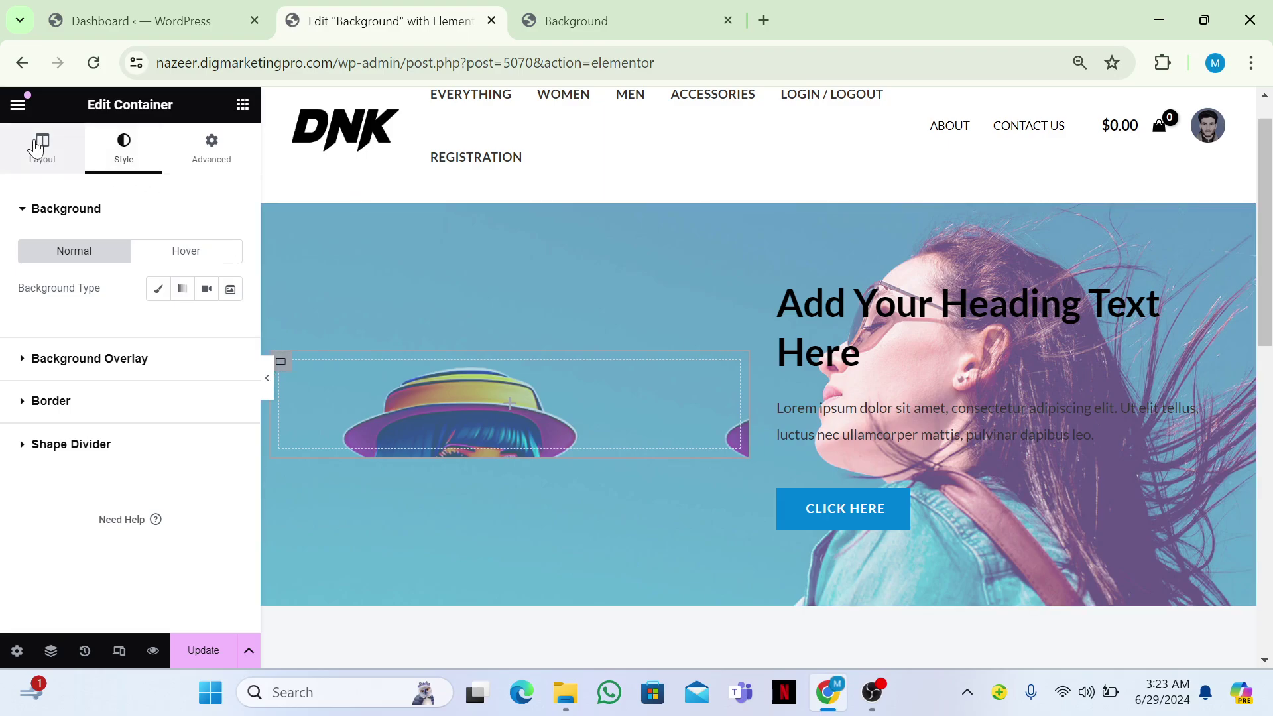
{"action": "left_click", "coordinate": [104, 362]}
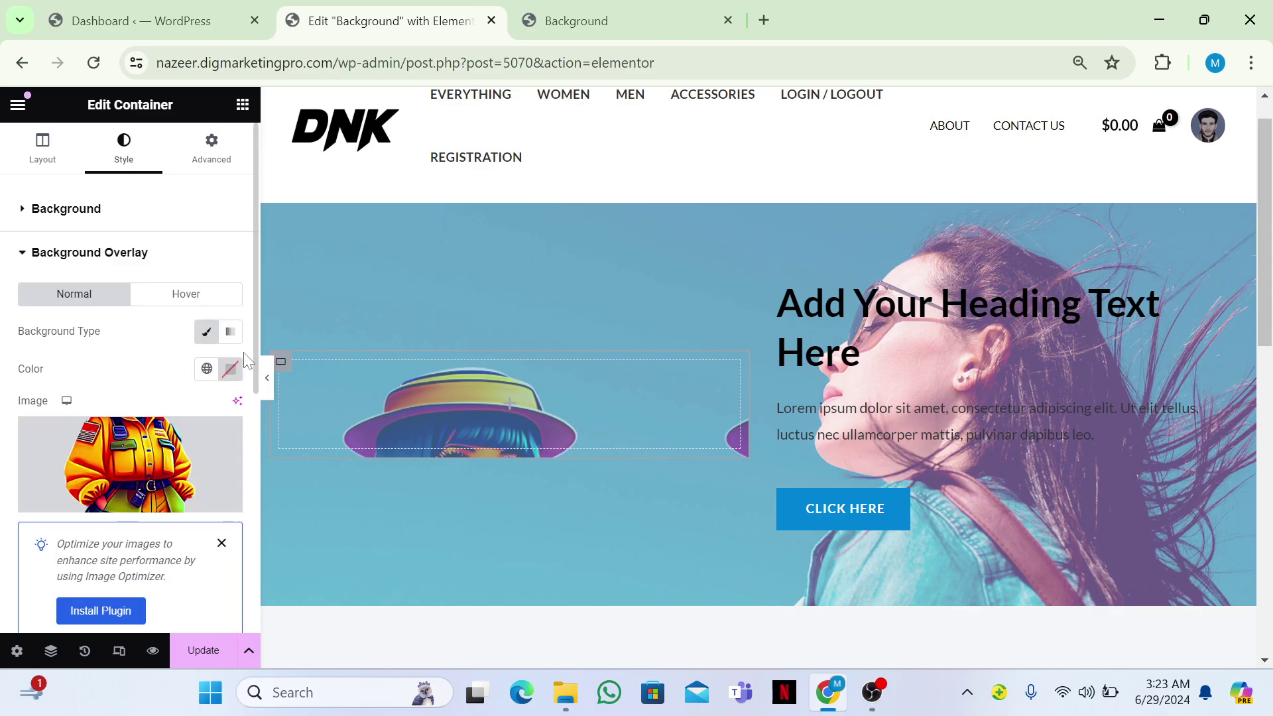
{"action": "left_click_drag", "start_coordinate": [253, 358], "coordinate": [261, 536]}
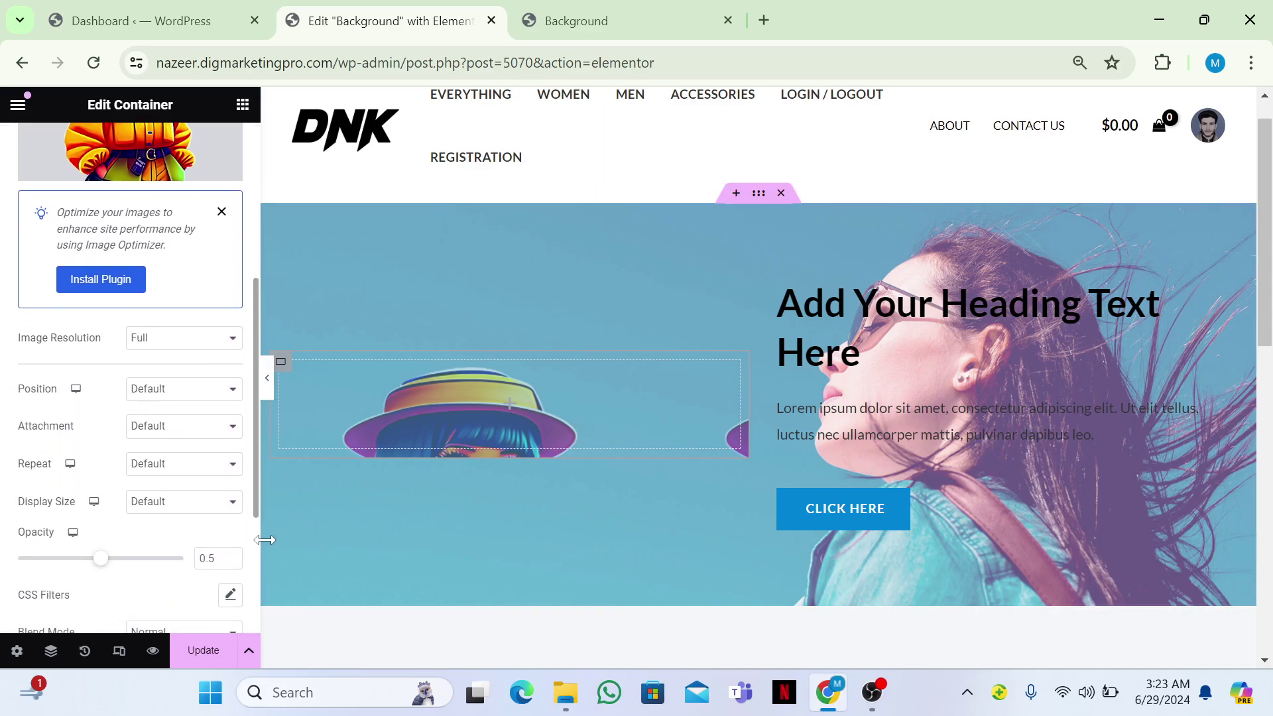
{"action": "scroll", "coordinate": [113, 529], "scroll_direction": "up", "scroll_amount": 2}
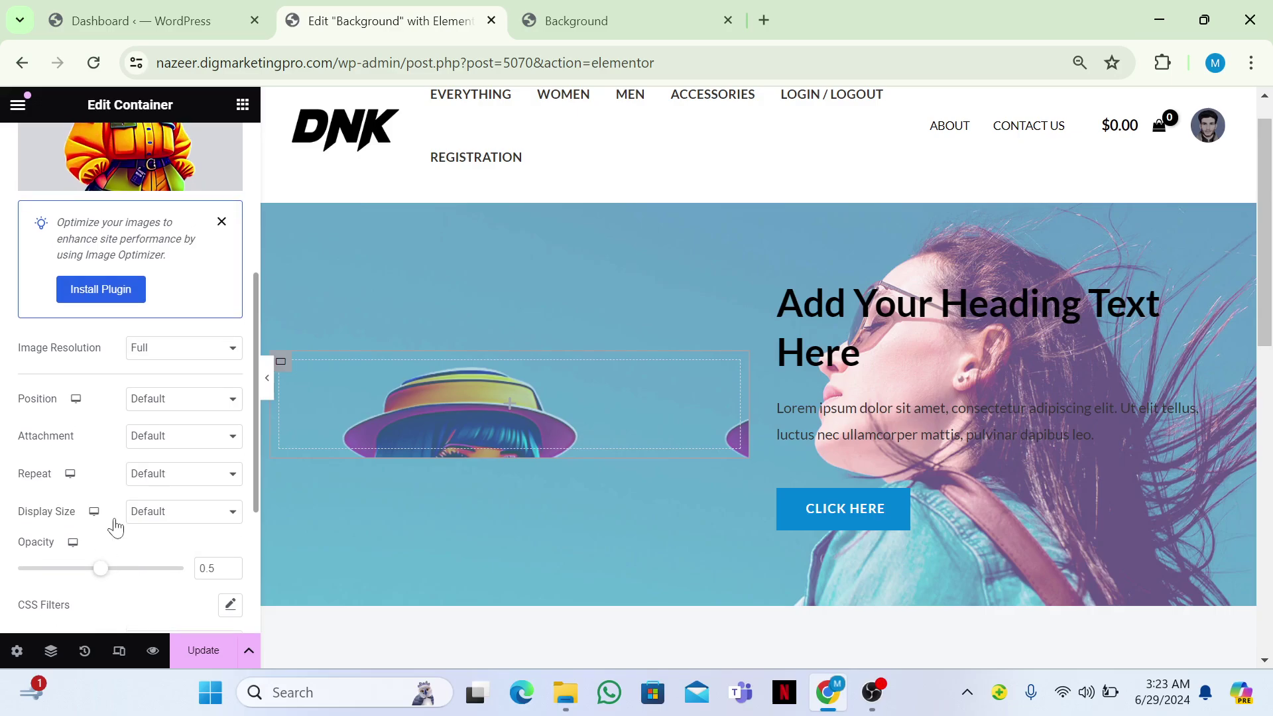
{"action": "scroll", "coordinate": [147, 506], "scroll_direction": "up", "scroll_amount": 1}
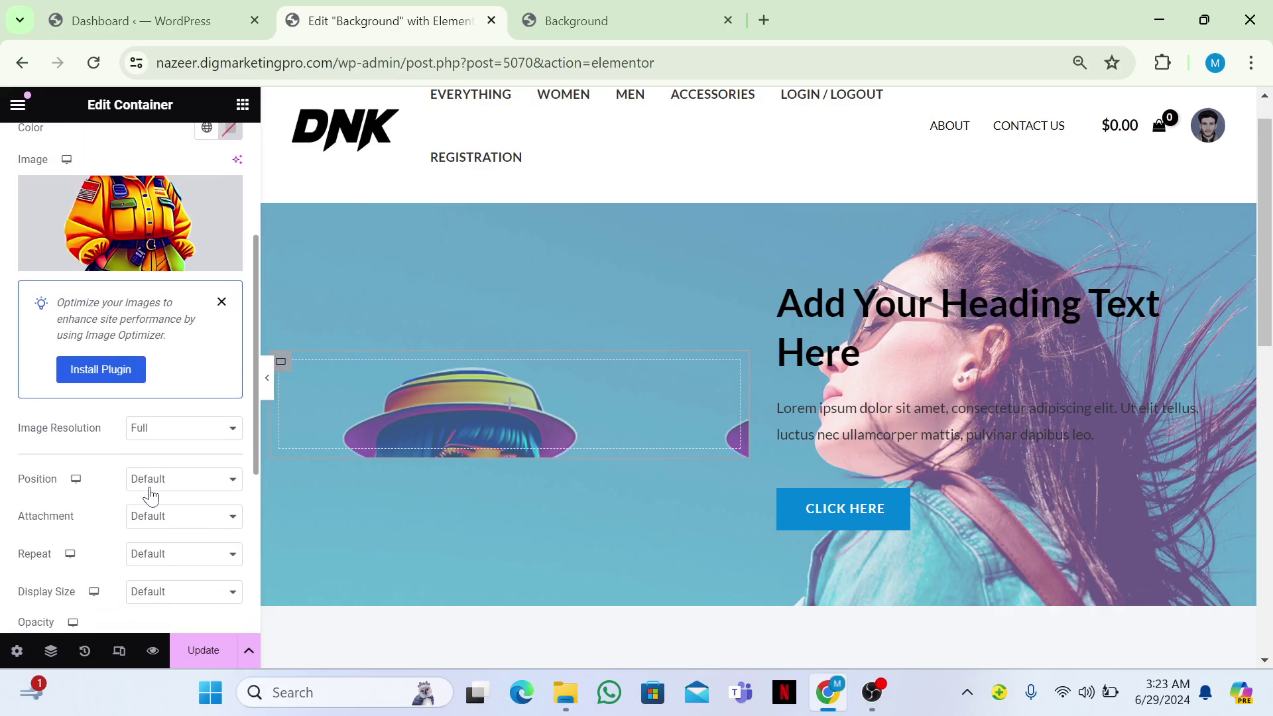
{"action": "scroll", "coordinate": [151, 494], "scroll_direction": "down", "scroll_amount": 1}
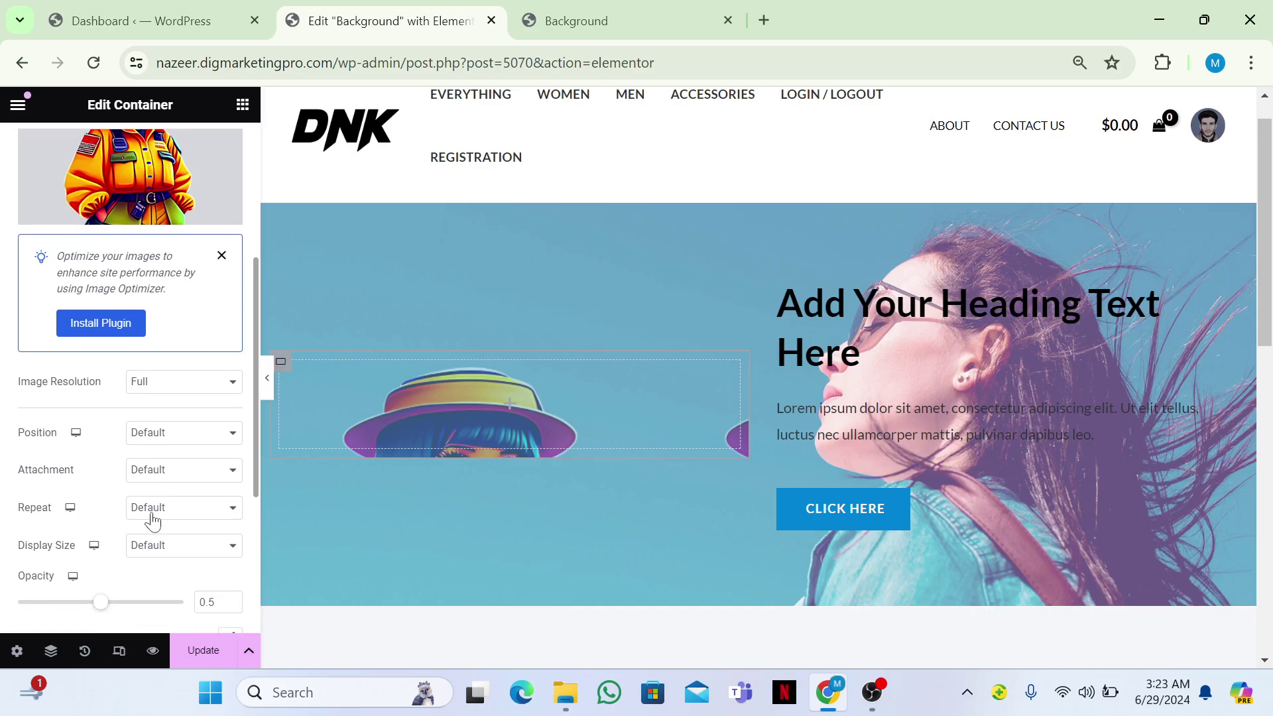
{"action": "left_click", "coordinate": [152, 516]}
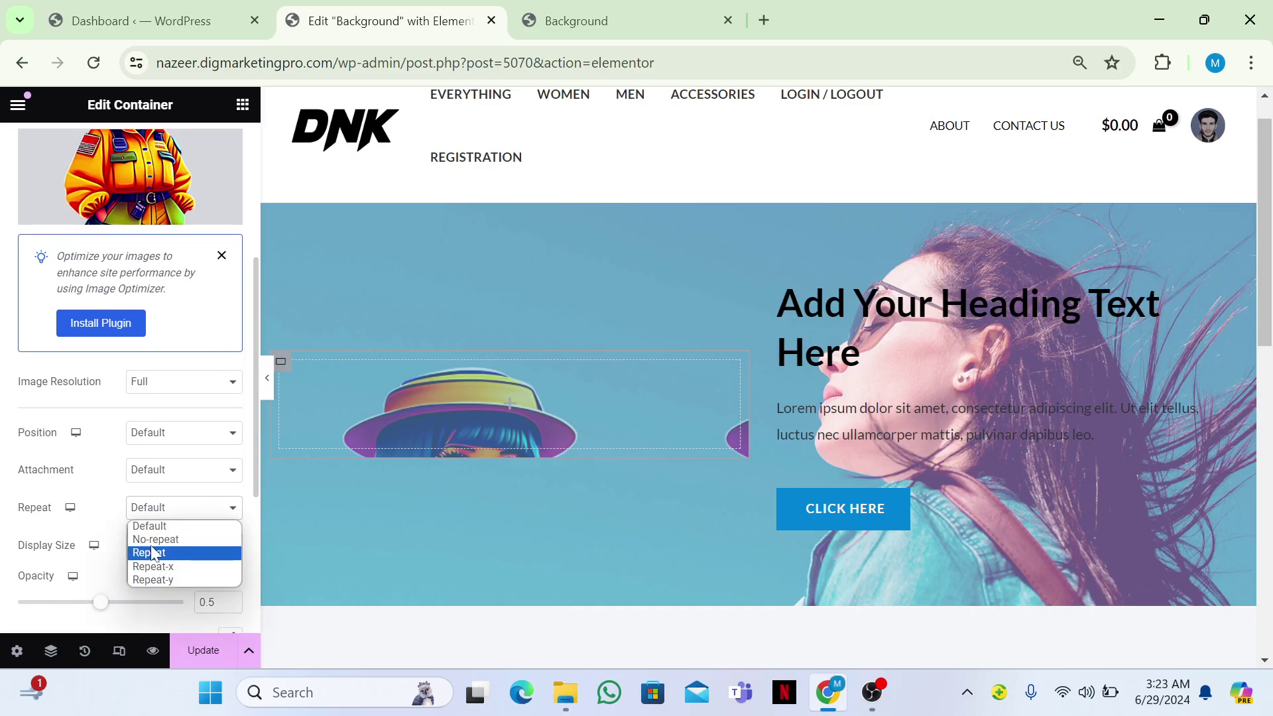
{"action": "left_click", "coordinate": [151, 541]}
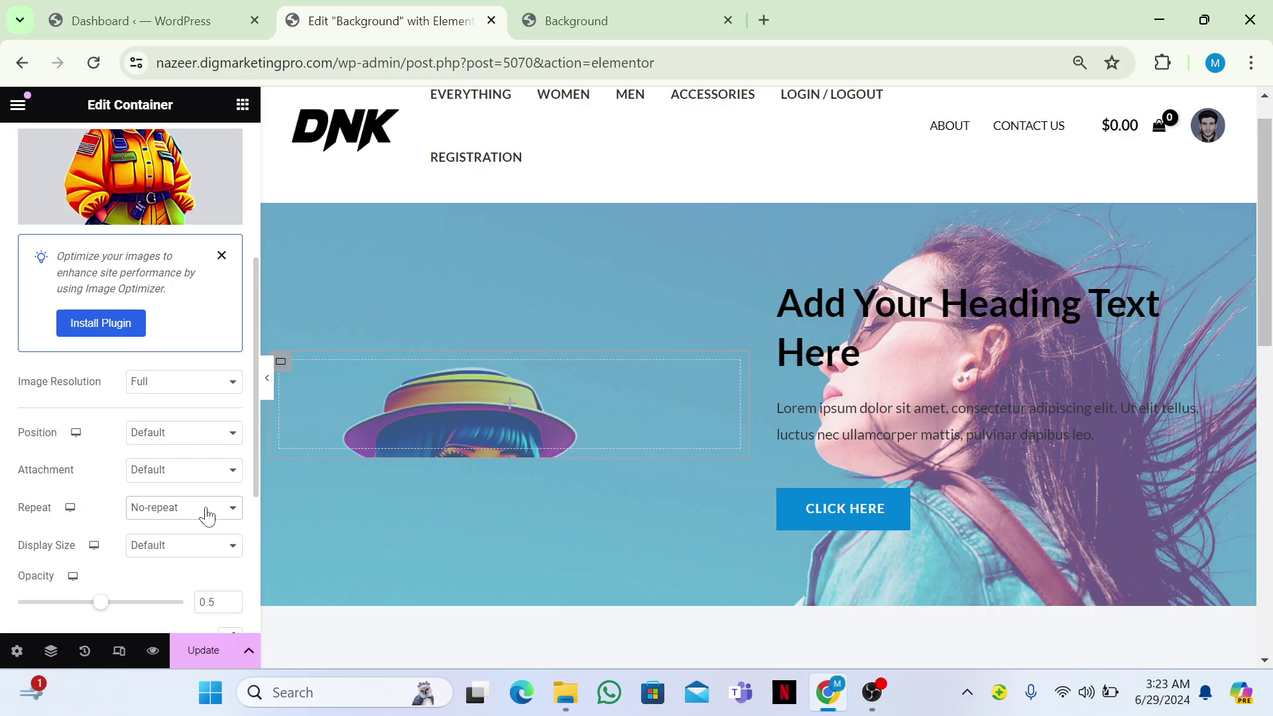
{"action": "left_click_drag", "start_coordinate": [114, 603], "coordinate": [139, 606]}
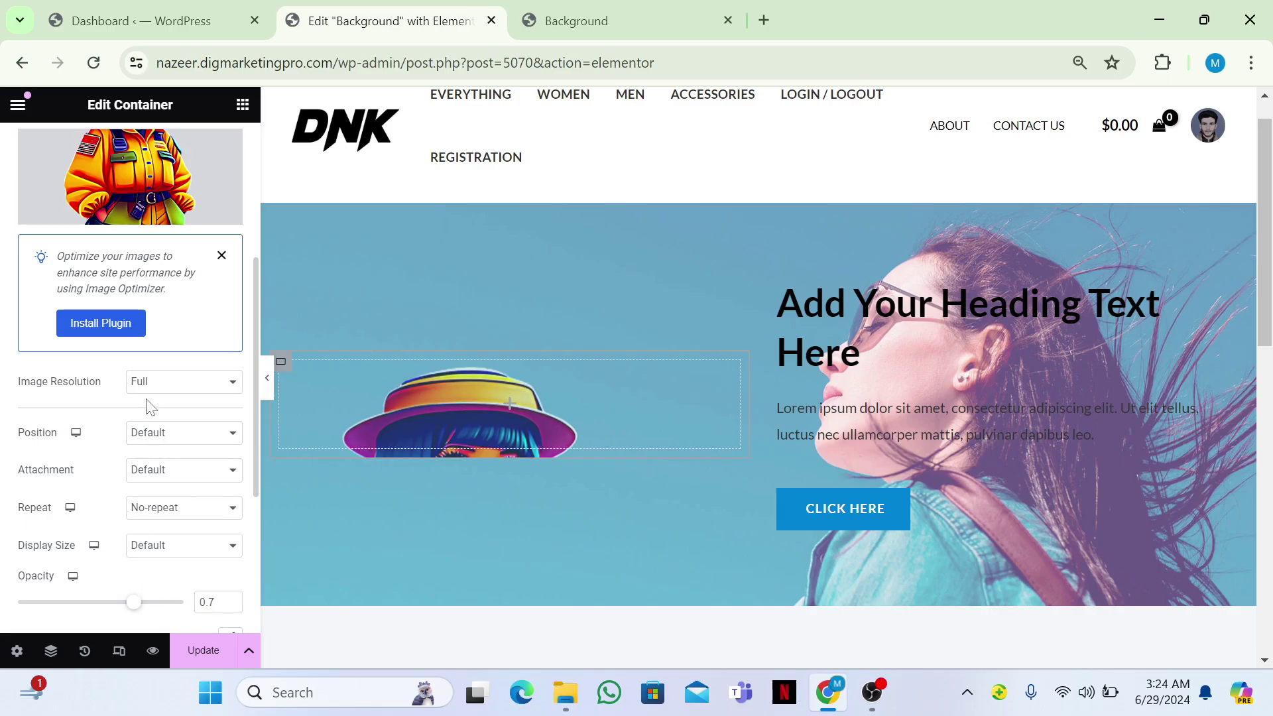
Step: Set the first nested container's minimum height to 400 px
{"action": "scroll", "coordinate": [248, 202], "scroll_direction": "up", "scroll_amount": 5}
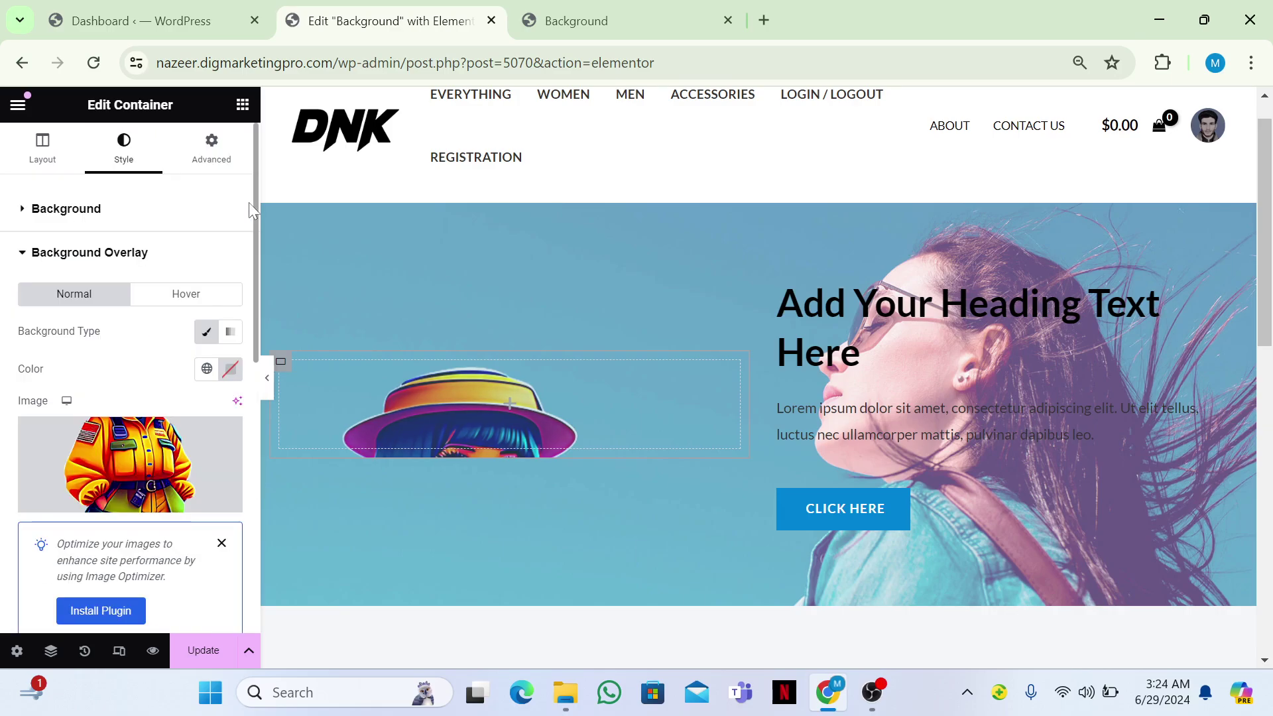
{"action": "left_click", "coordinate": [68, 164]}
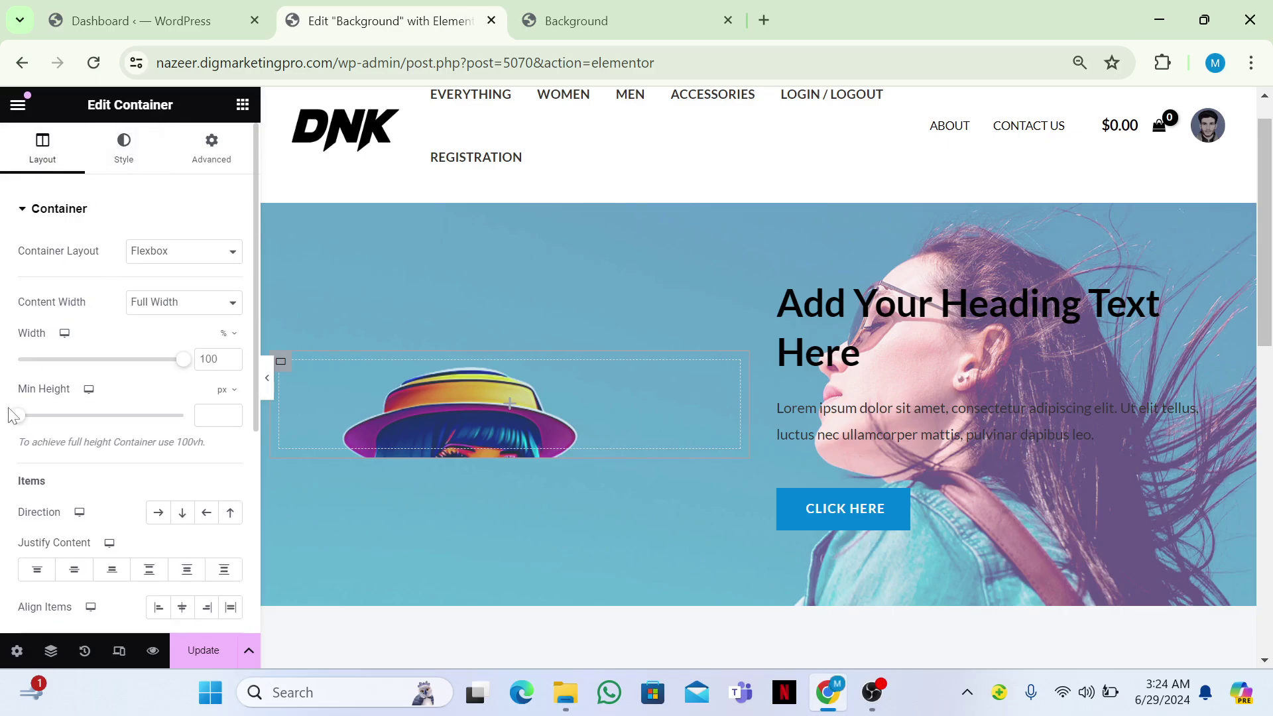
{"action": "left_click_drag", "start_coordinate": [22, 419], "coordinate": [68, 423]}
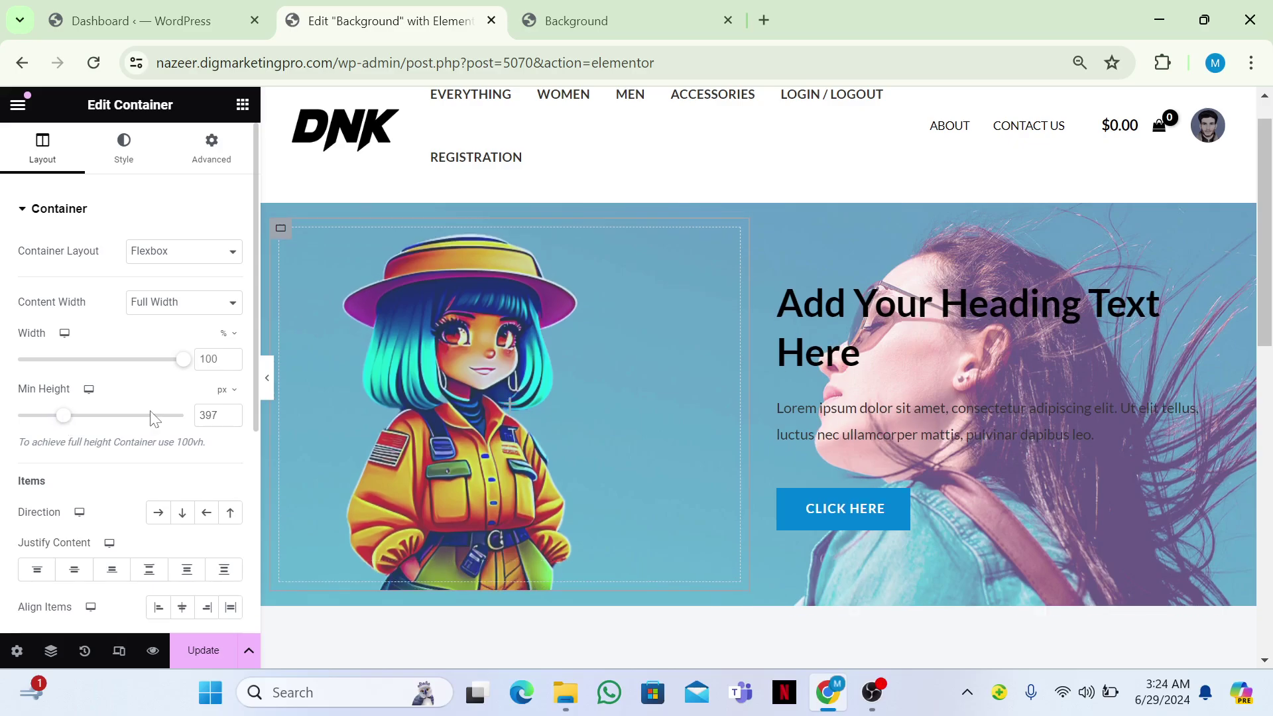
{"action": "left_click", "coordinate": [231, 411]}
{"action": "left_click", "coordinate": [232, 412]}
{"action": "left_click", "coordinate": [231, 412]}
Step: Update the page, check the two-column layout on the refreshed live preview, and return to the editor
{"action": "left_click", "coordinate": [205, 653]}
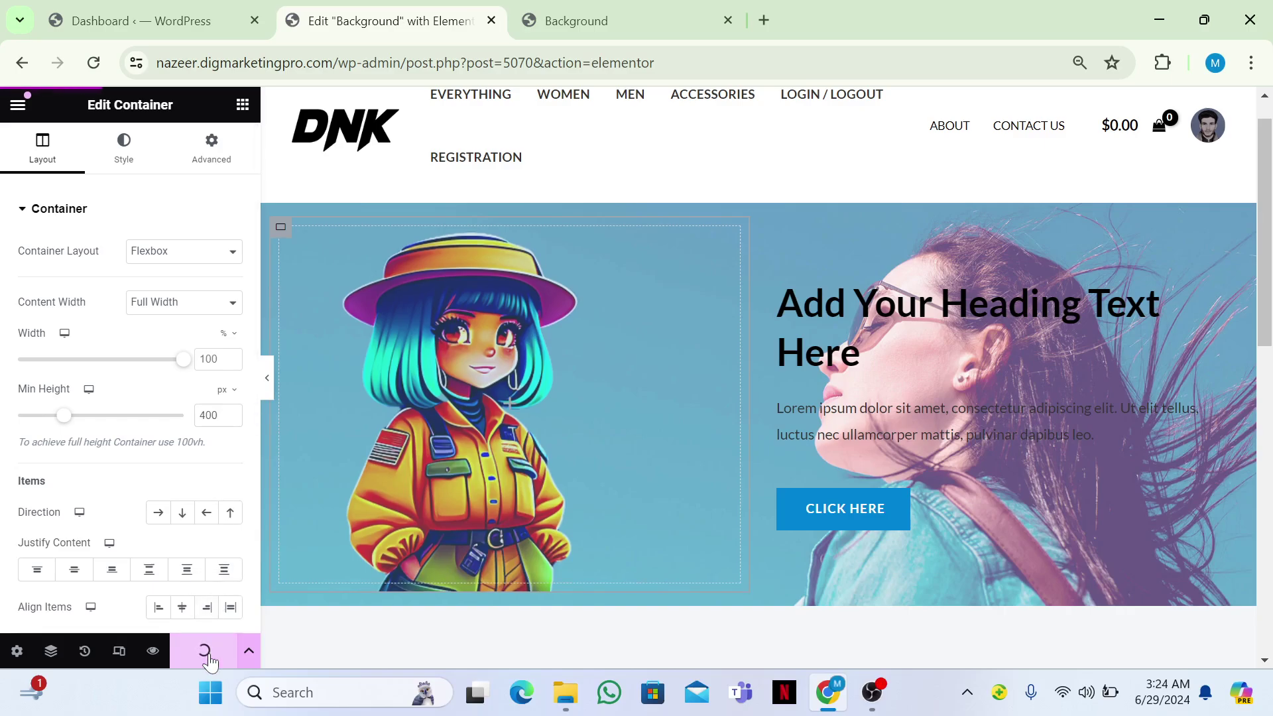
{"action": "left_click", "coordinate": [550, 21]}
{"action": "key", "text": "F5"}
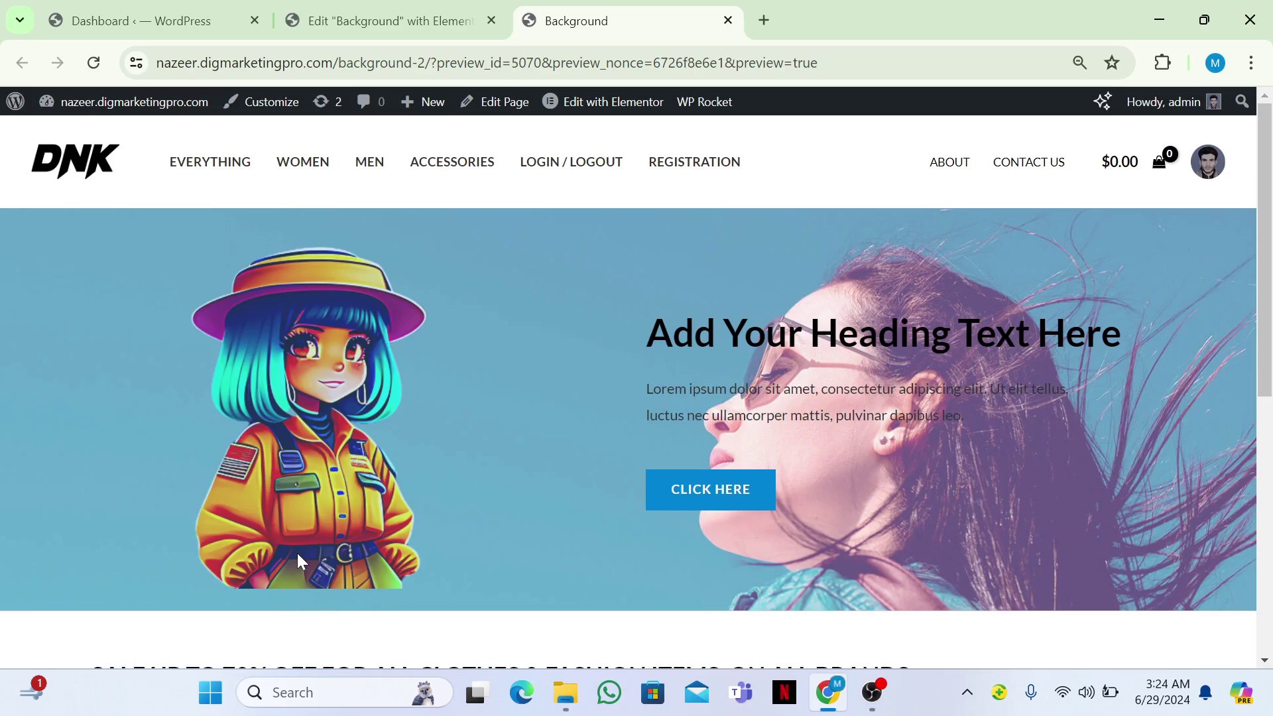
{"action": "left_click", "coordinate": [402, 15]}
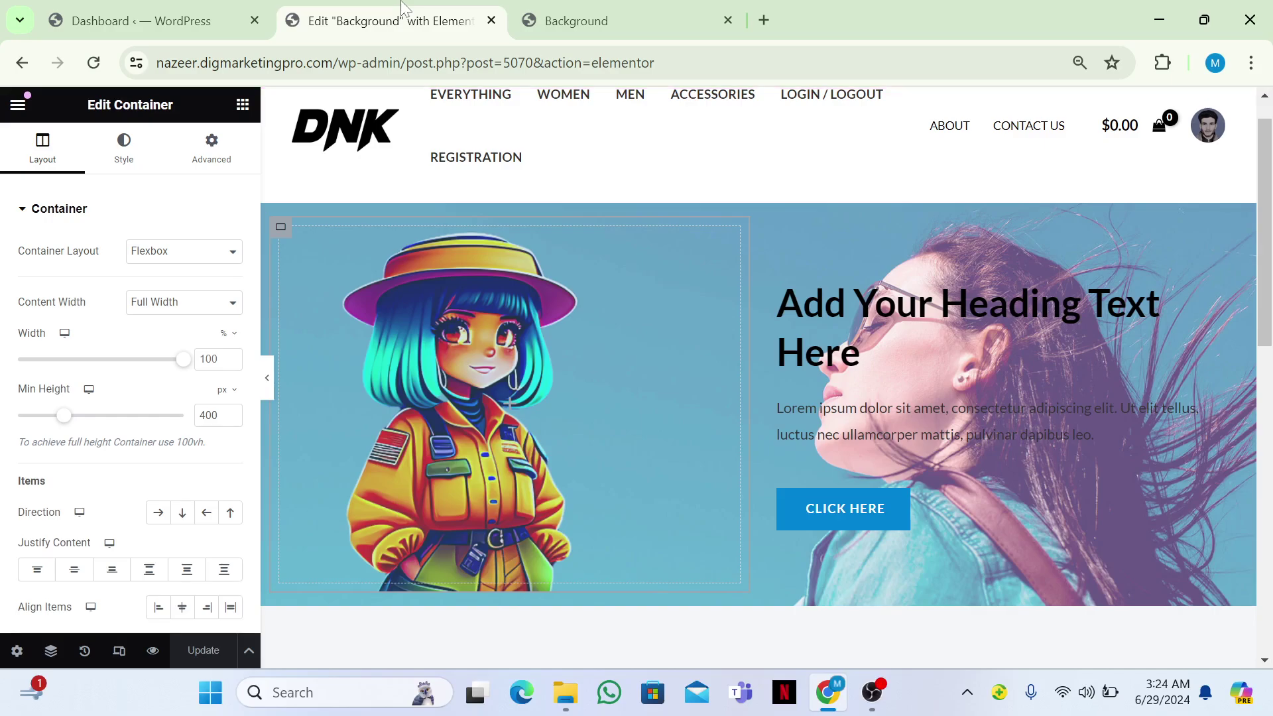
Step: Delete the nested container that holds the girl overlay image
{"action": "right_click", "coordinate": [290, 232]}
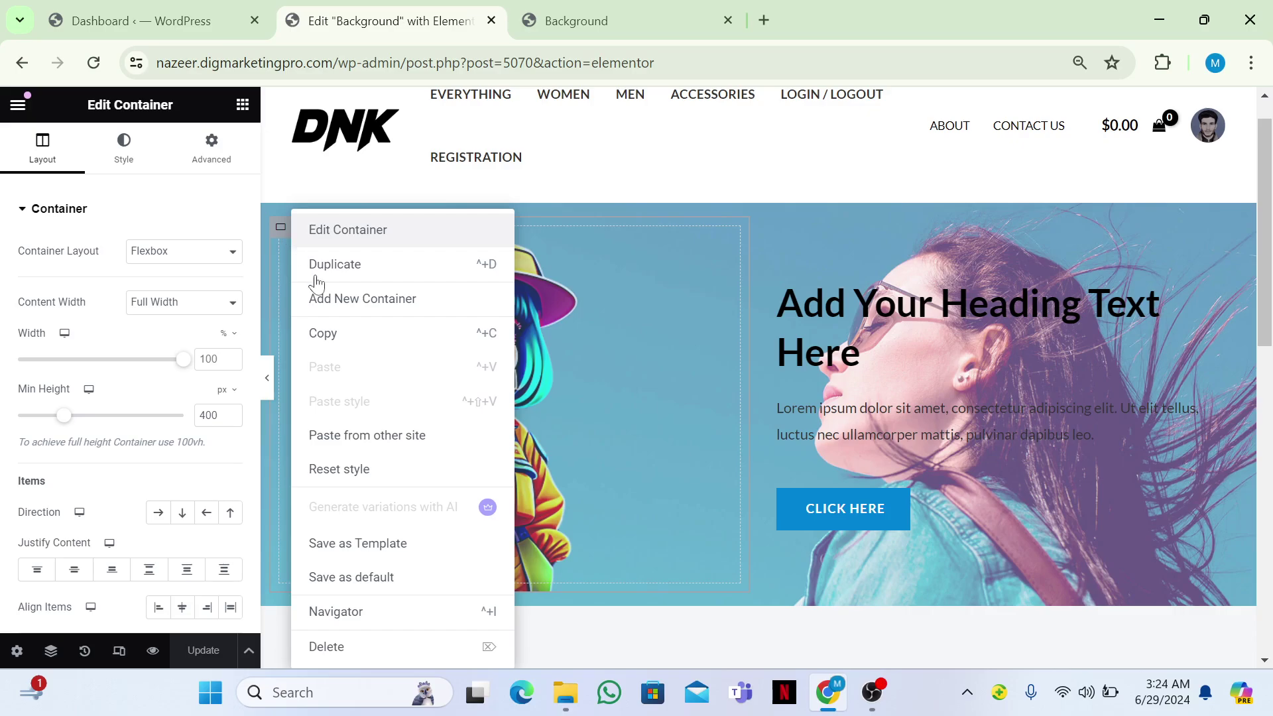
{"action": "left_click", "coordinate": [326, 647]}
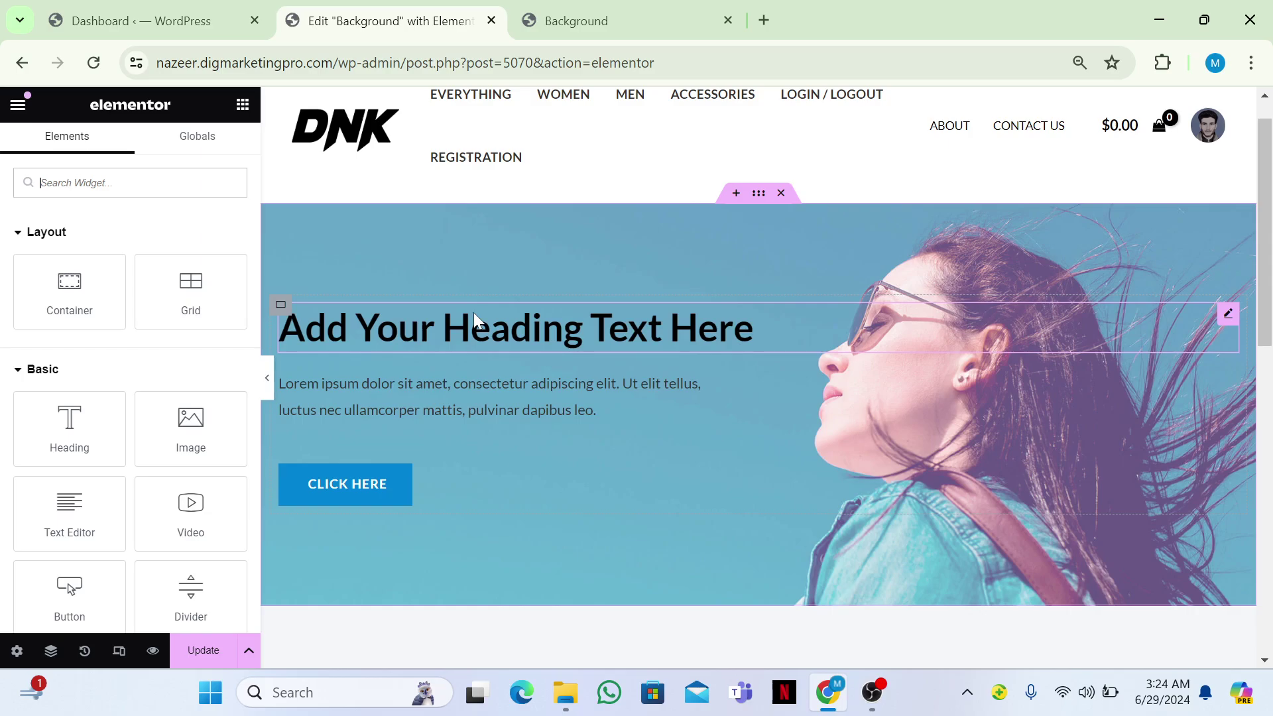
Step: Give the outer container a classic background image using girl-7730952_640.png from the media library
{"action": "left_click", "coordinate": [760, 194]}
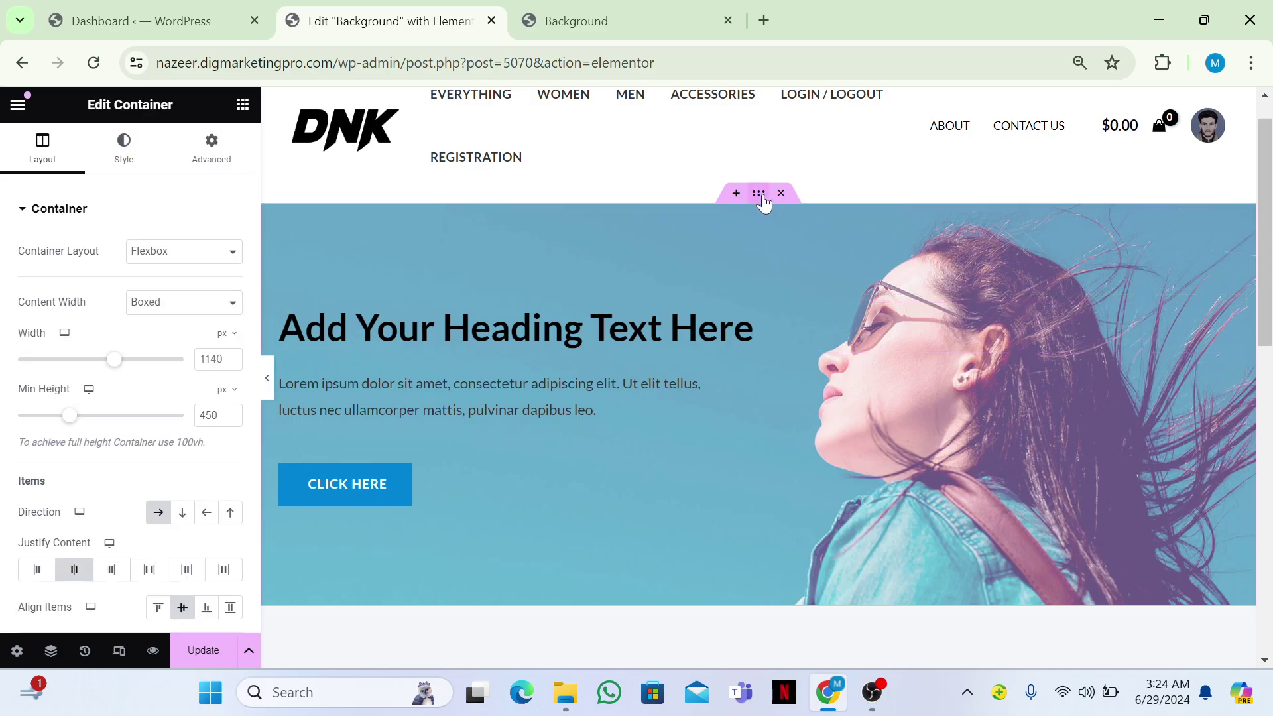
{"action": "left_click", "coordinate": [147, 163]}
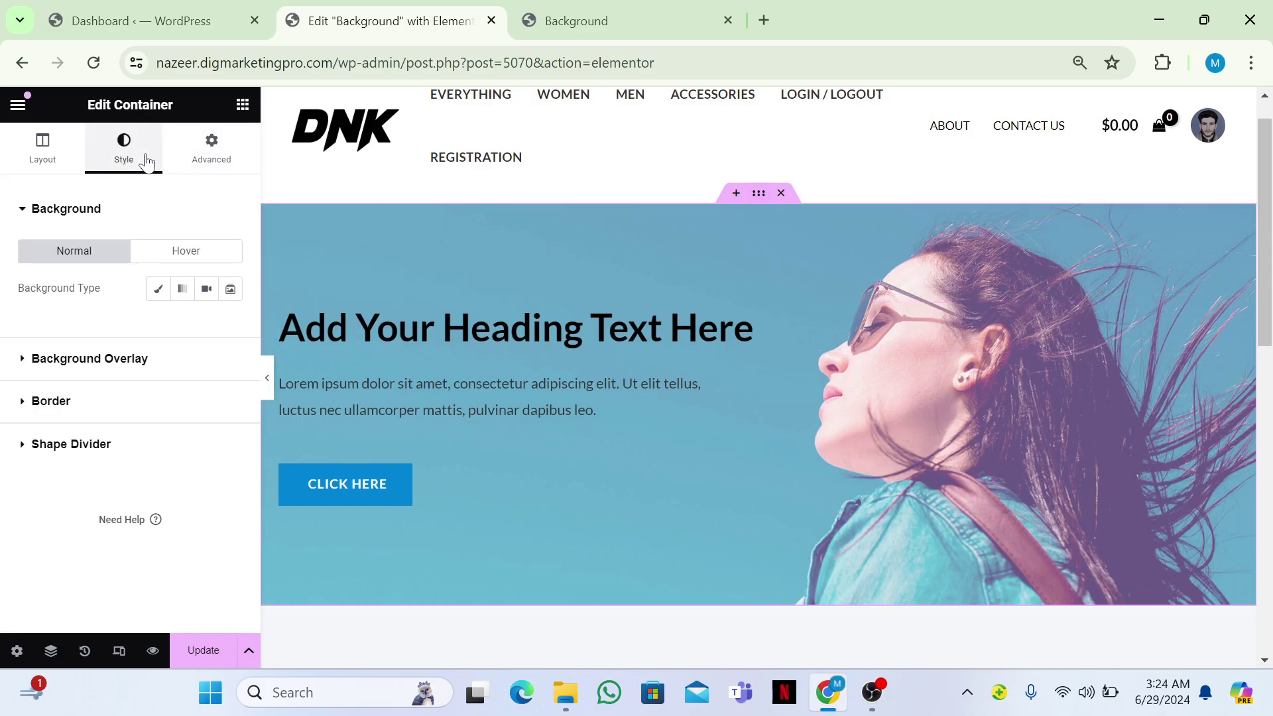
{"action": "left_click", "coordinate": [158, 289]}
{"action": "left_click", "coordinate": [106, 399]}
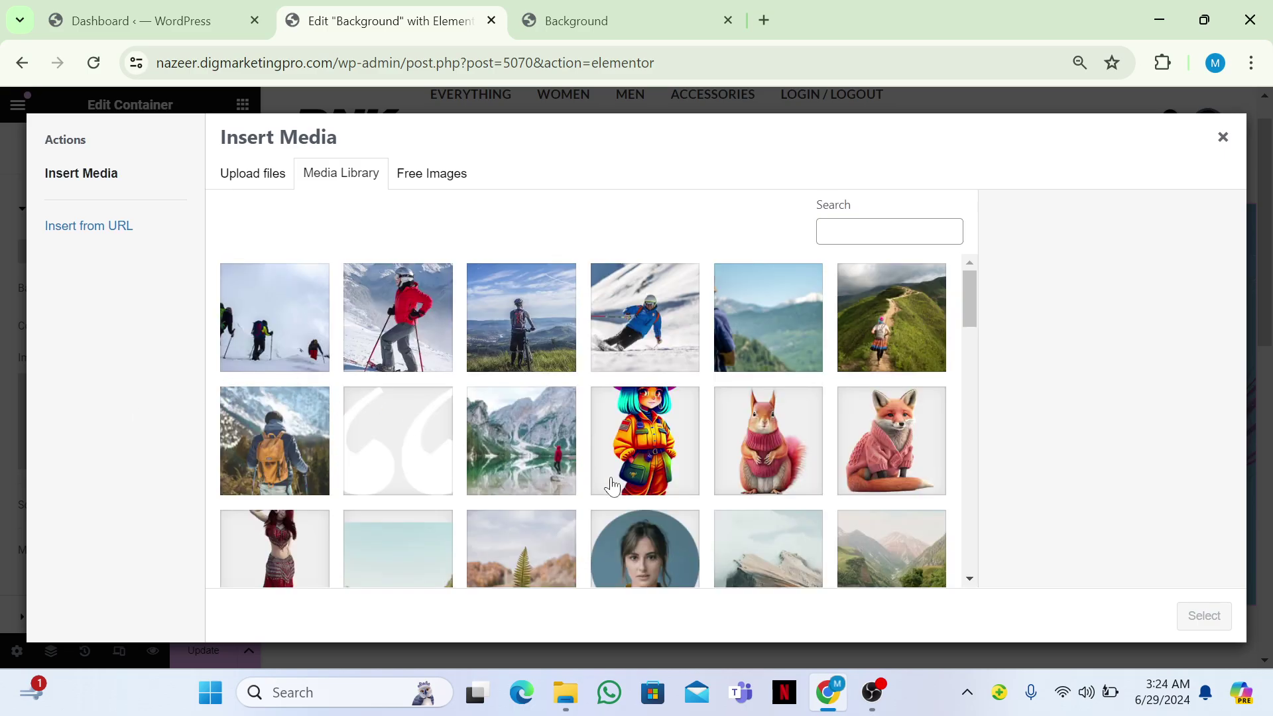
{"action": "left_click", "coordinate": [641, 443]}
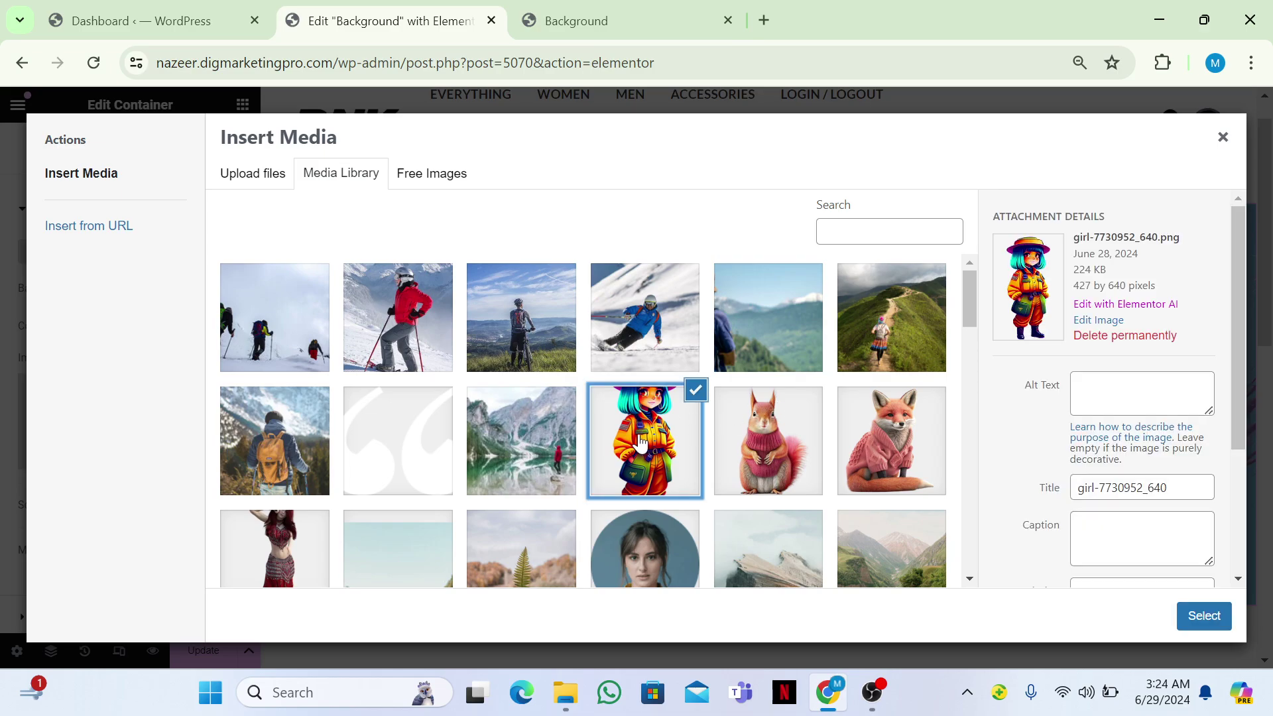
{"action": "left_click", "coordinate": [1186, 626]}
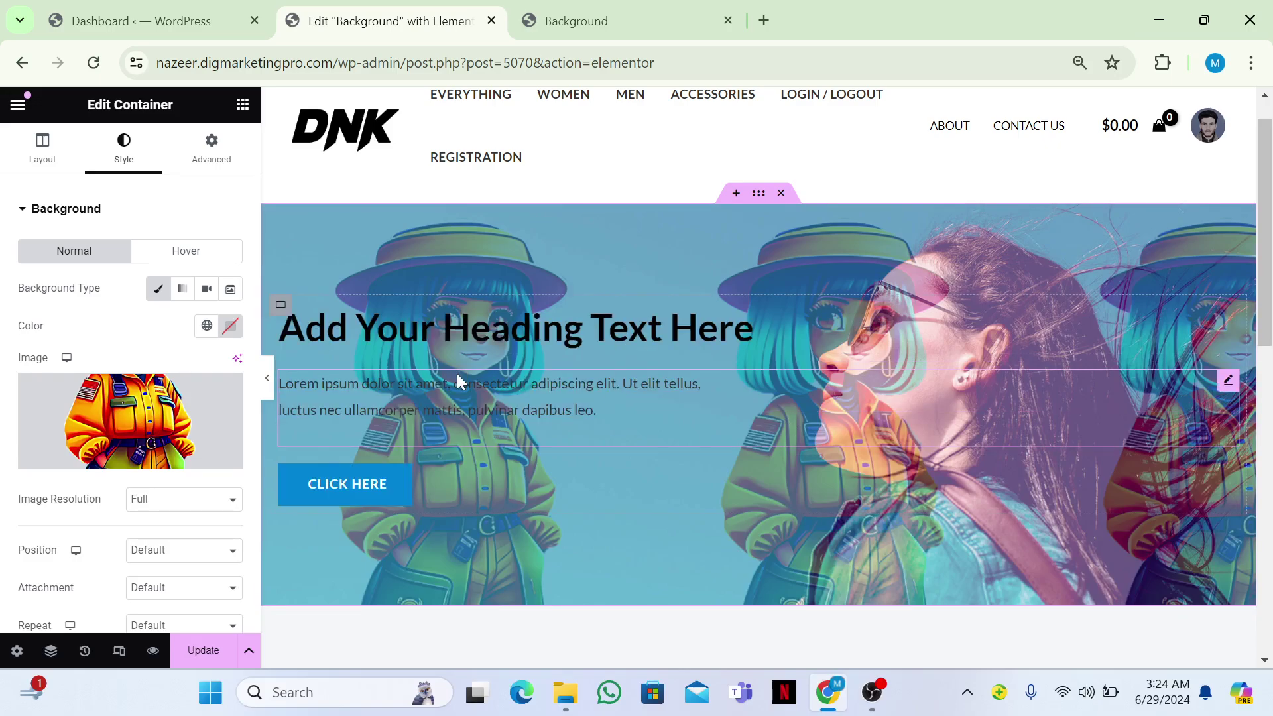
Step: Set the outer container's background image attachment to Scroll and its repeat to No-repeat
{"action": "scroll", "coordinate": [251, 459], "scroll_direction": "down", "scroll_amount": 8}
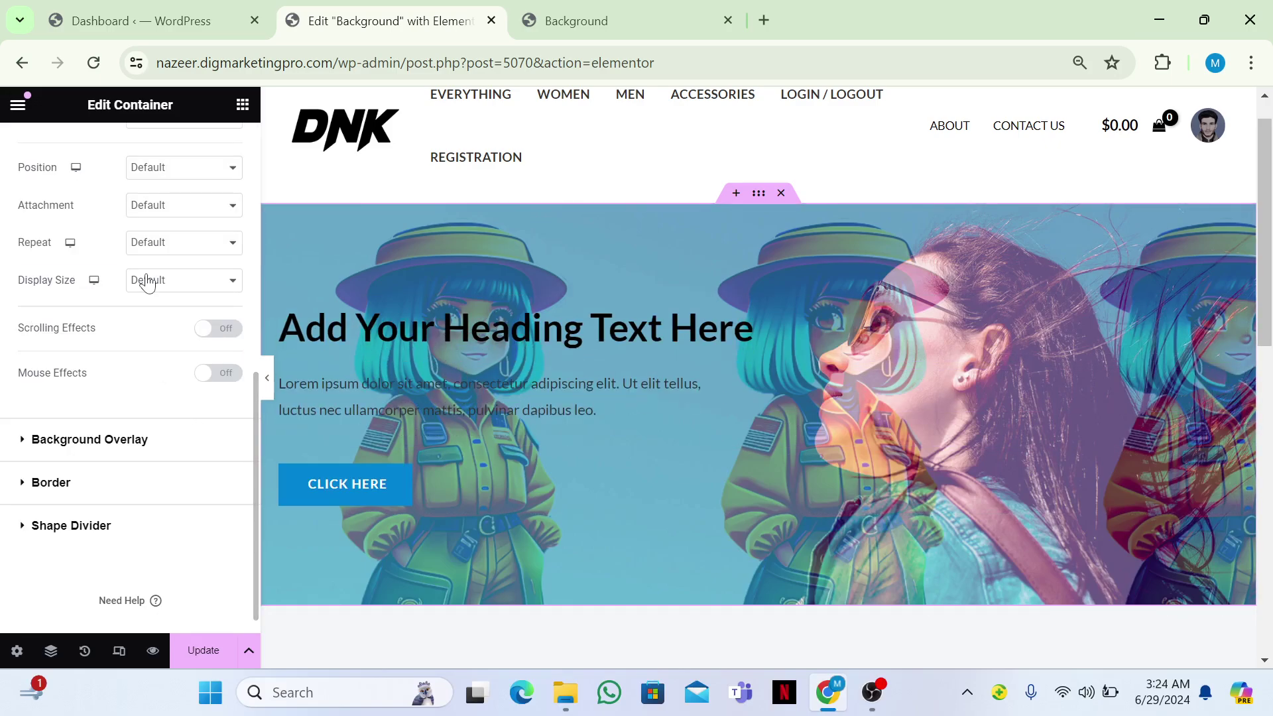
{"action": "left_click", "coordinate": [147, 205]}
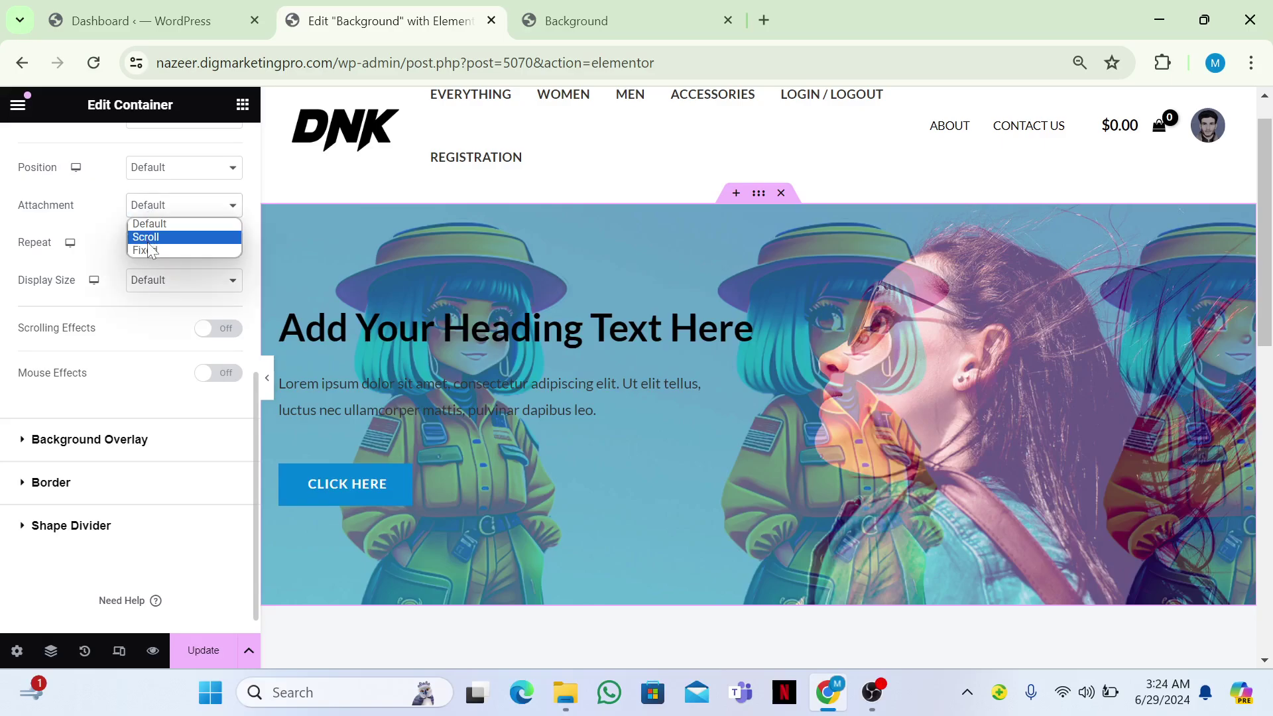
{"action": "left_click", "coordinate": [147, 224]}
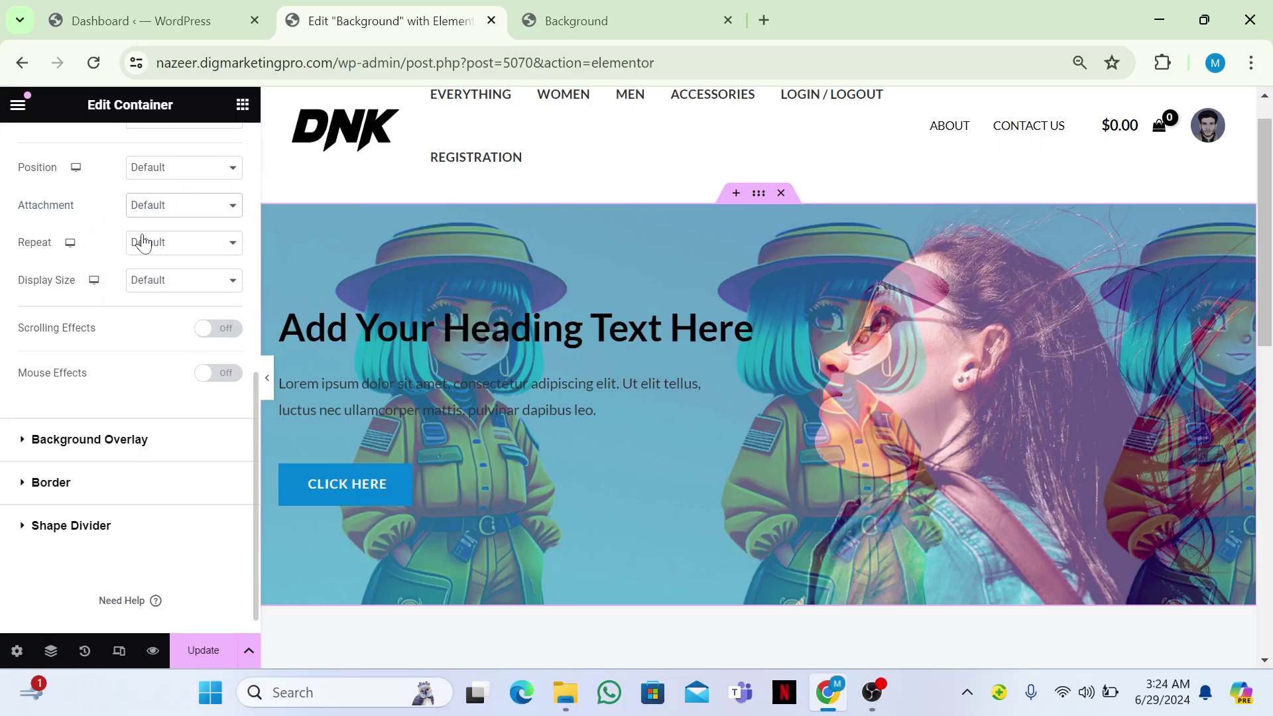
{"action": "left_click", "coordinate": [143, 243]}
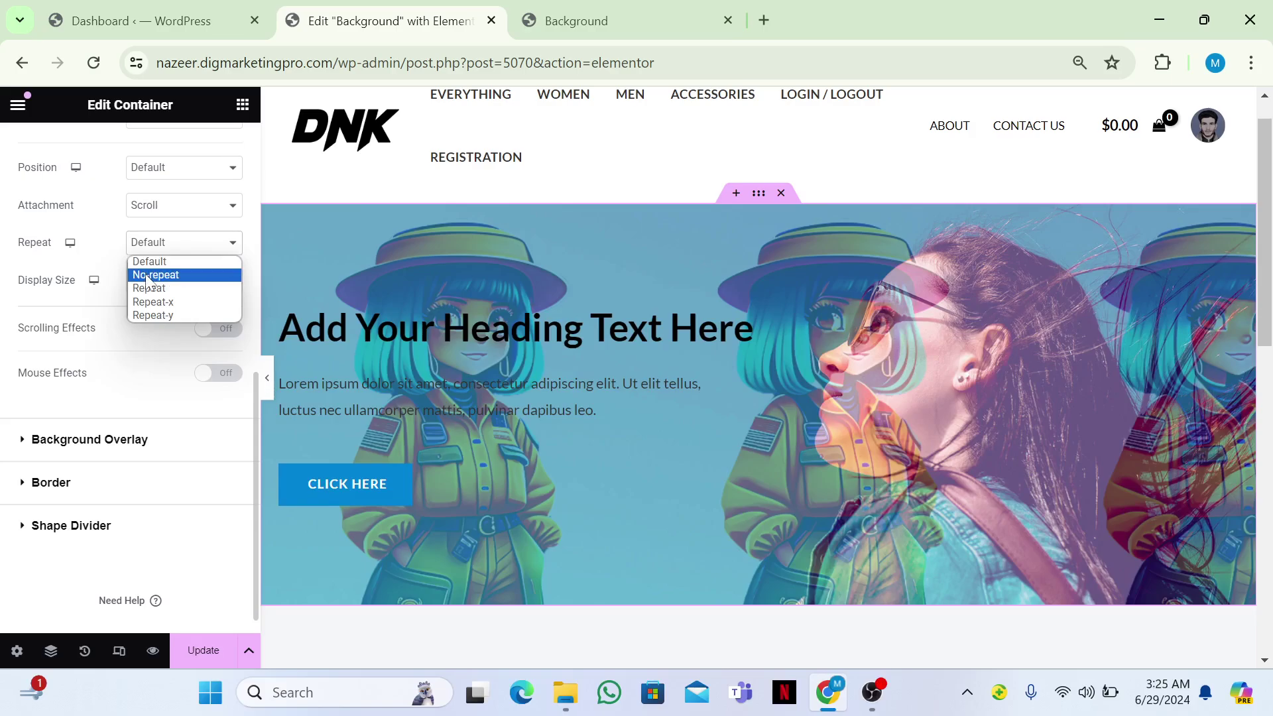
{"action": "left_click", "coordinate": [149, 275]}
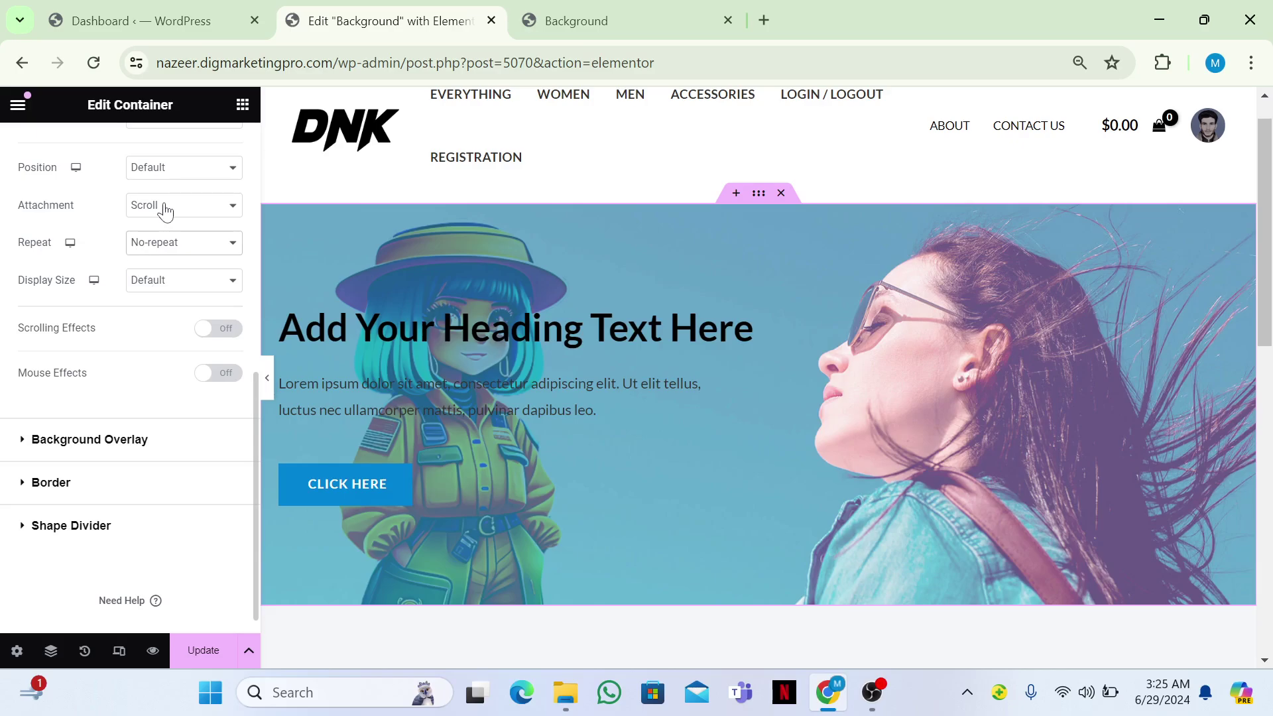
Step: Give the girl background image a custom position with an X position of about -86 px
{"action": "left_click", "coordinate": [162, 168]}
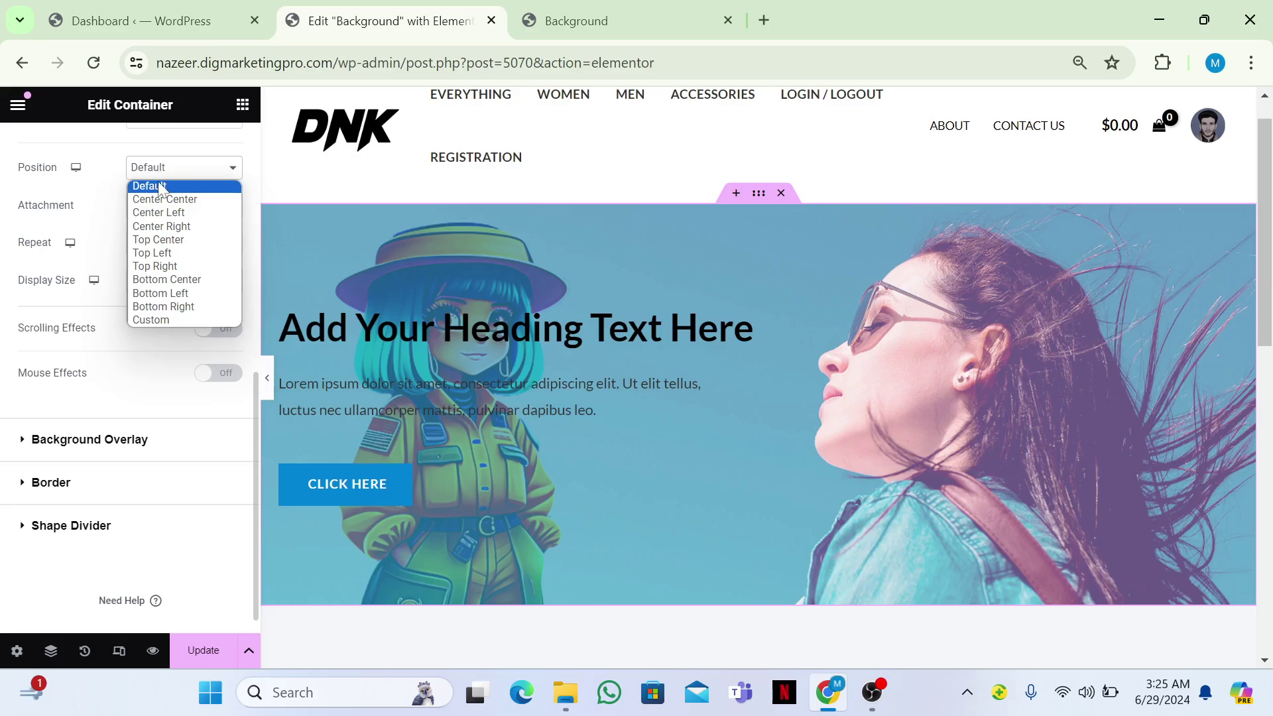
{"action": "left_click", "coordinate": [151, 320]}
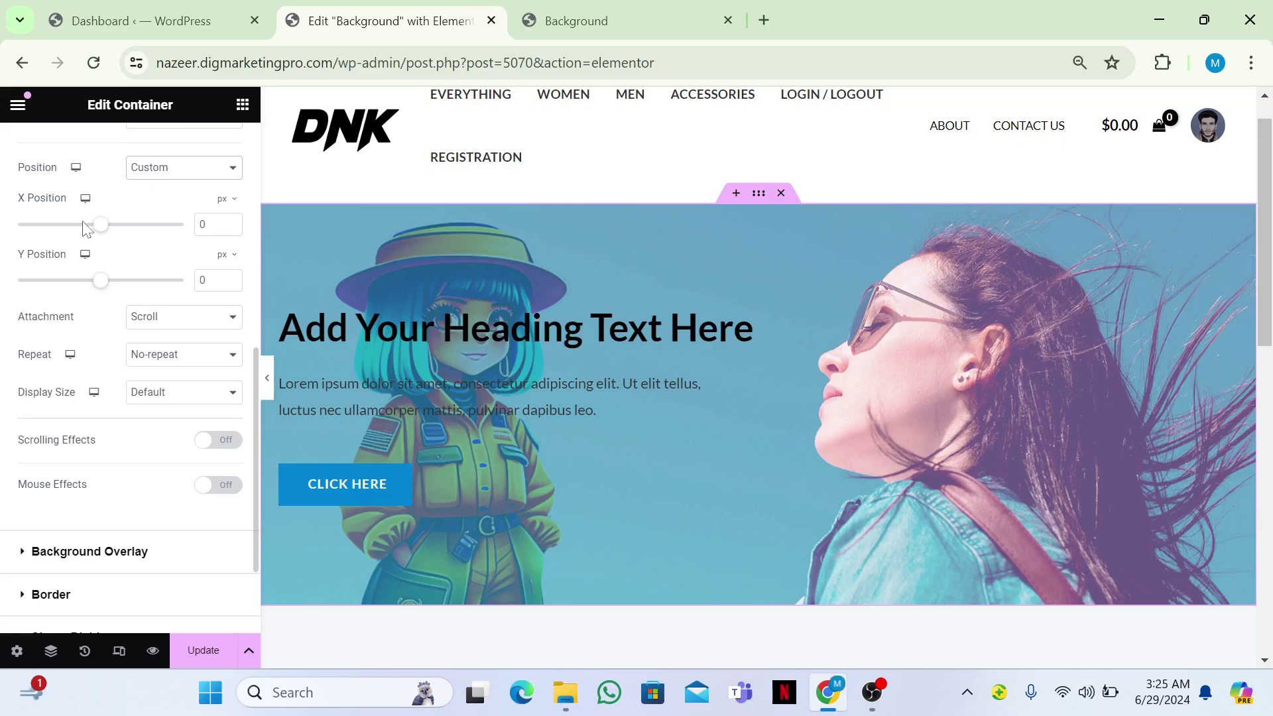
{"action": "left_click_drag", "start_coordinate": [99, 224], "coordinate": [90, 226]}
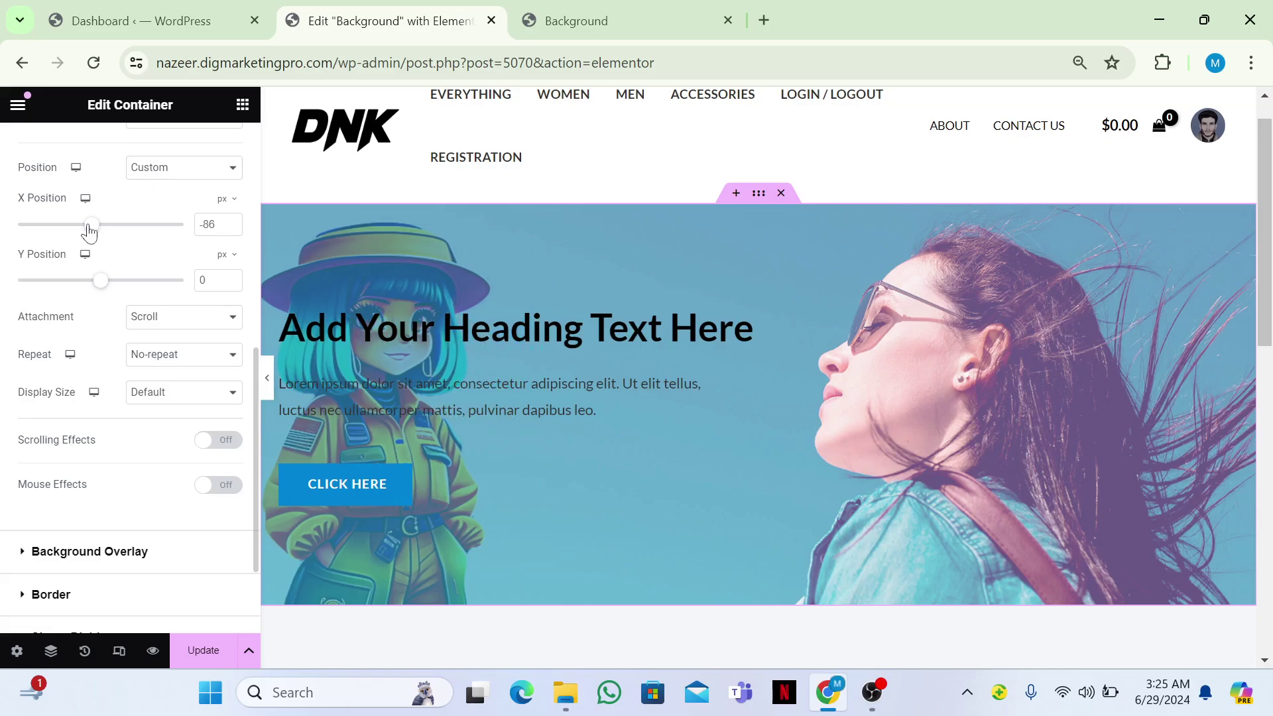
Step: Center the nested content container's items using Center for both Justify Content and Align Items
{"action": "left_click", "coordinate": [281, 304]}
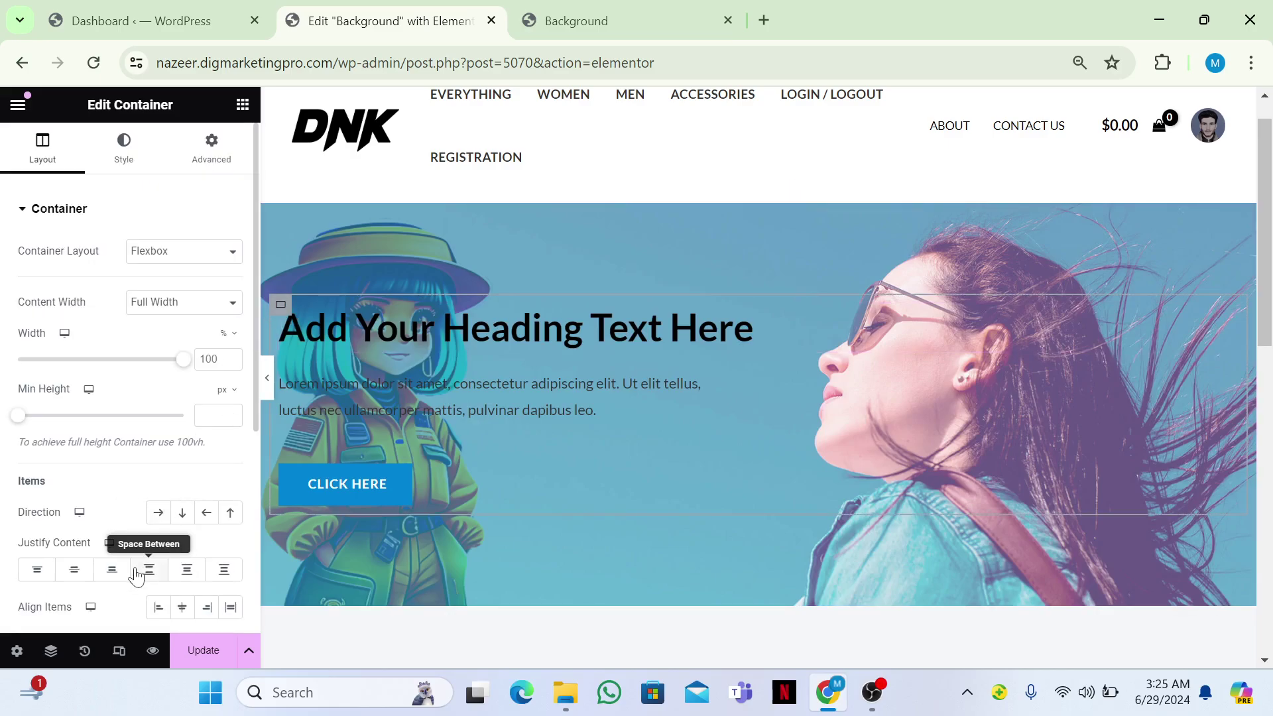
{"action": "left_click", "coordinate": [74, 569]}
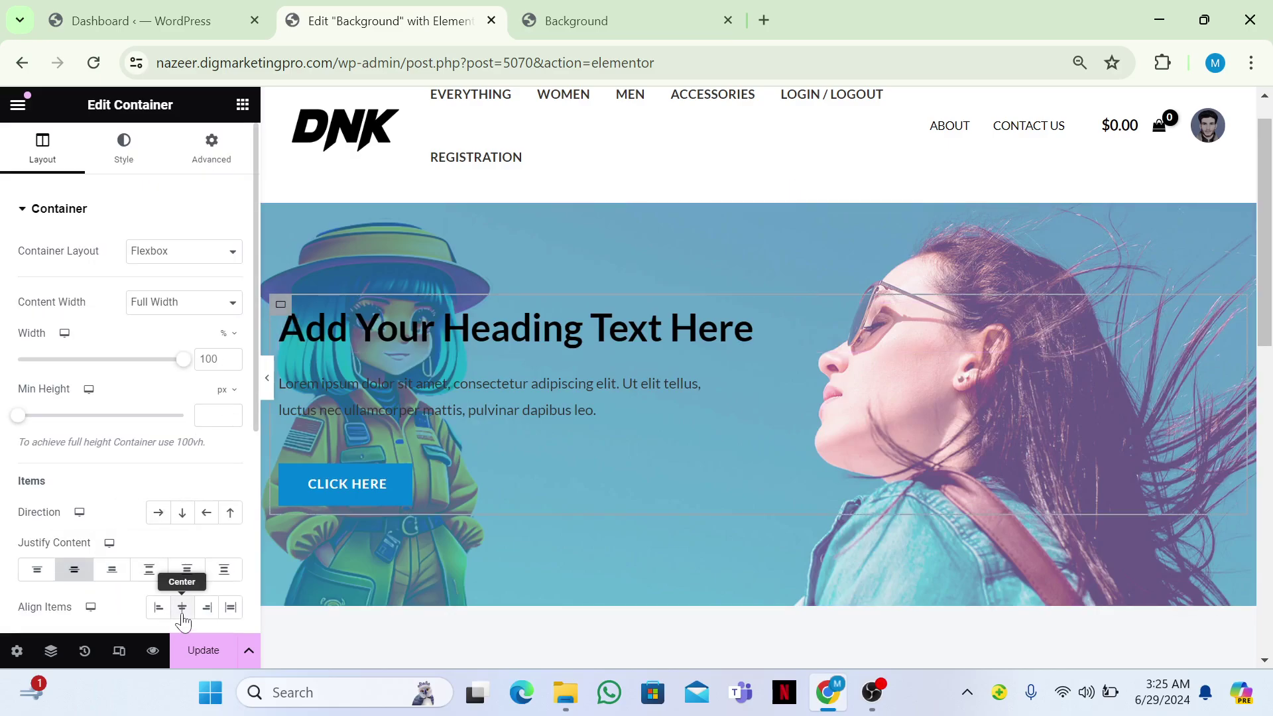
{"action": "left_click", "coordinate": [183, 615]}
Step: Update the page, check the centered content on the live preview, and return to the editor
{"action": "left_click", "coordinate": [196, 650]}
{"action": "left_click", "coordinate": [723, 8]}
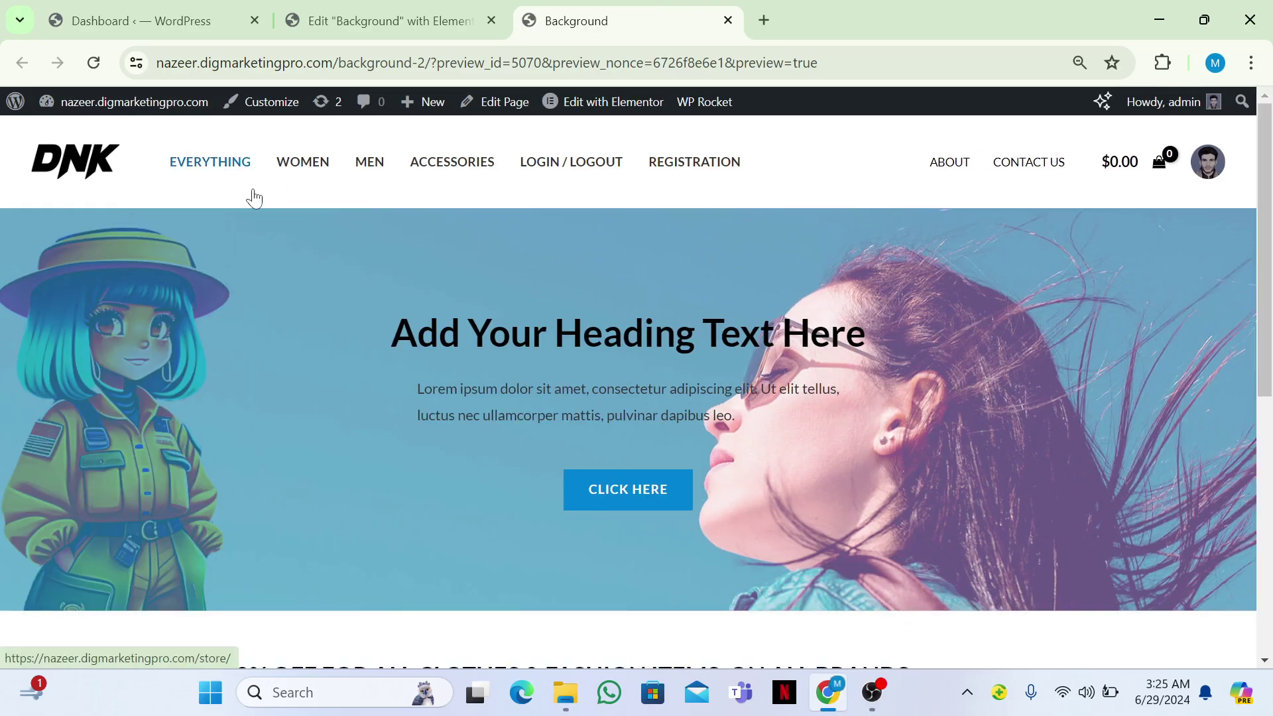
{"action": "left_click", "coordinate": [454, 21]}
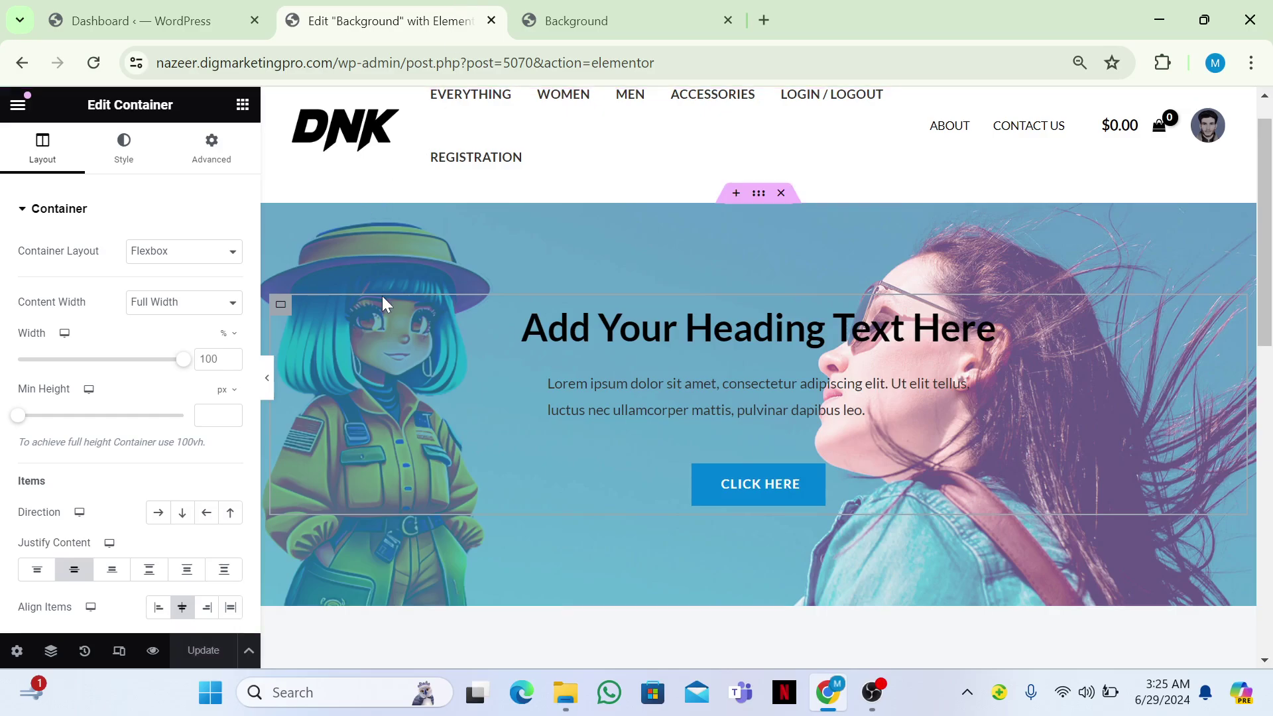
Step: Clear the nested container's centered item alignment and remove the girl background image from the outer container
{"action": "left_click", "coordinate": [186, 610]}
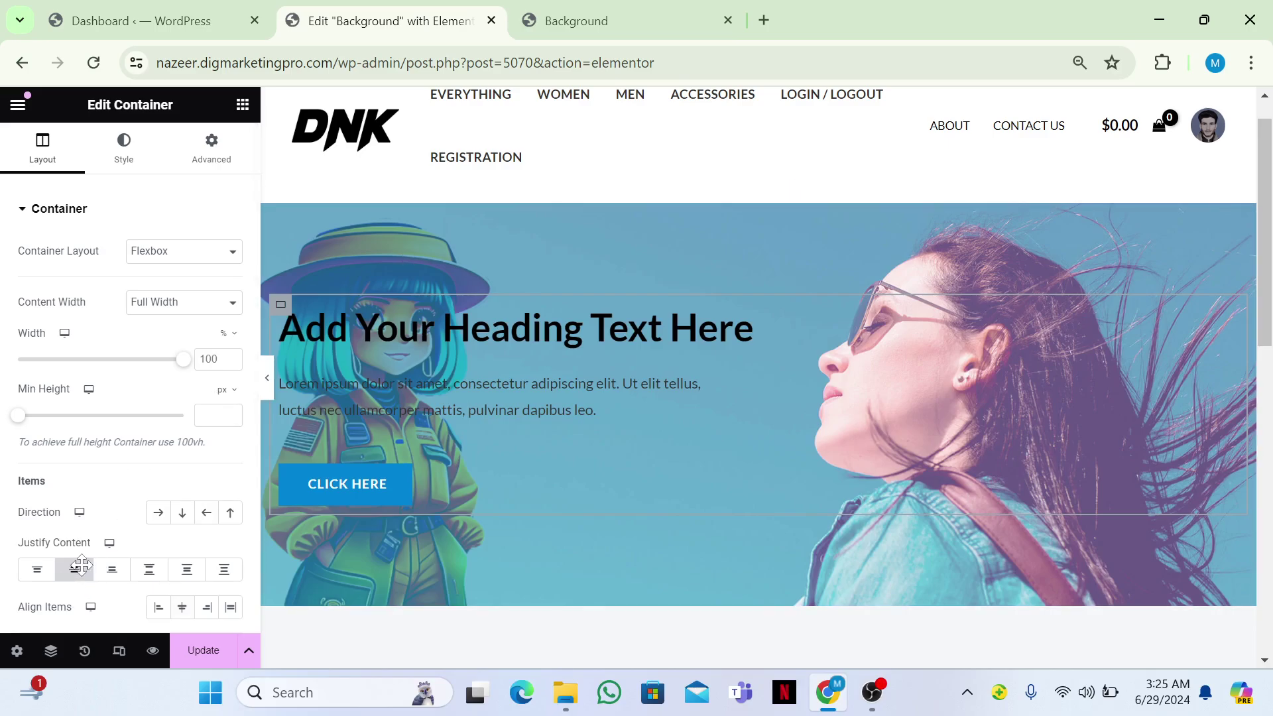
{"action": "key", "text": "ctrl+v"}
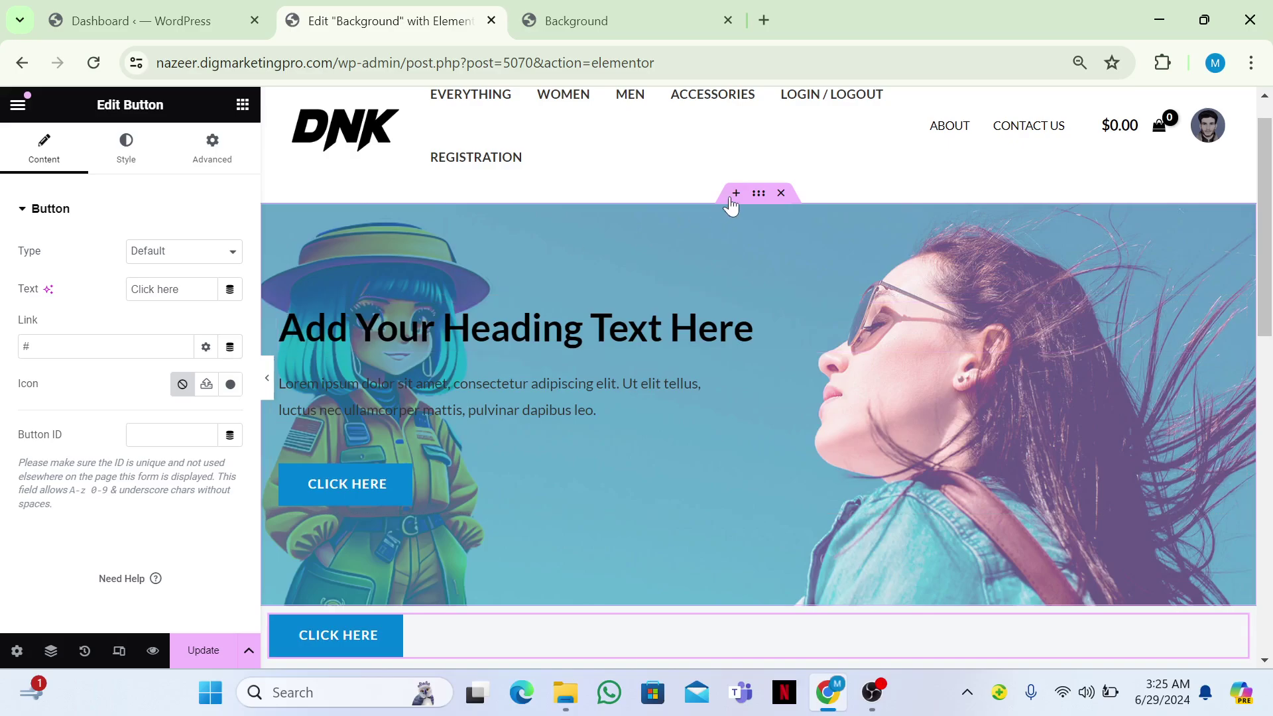
{"action": "left_click", "coordinate": [527, 470]}
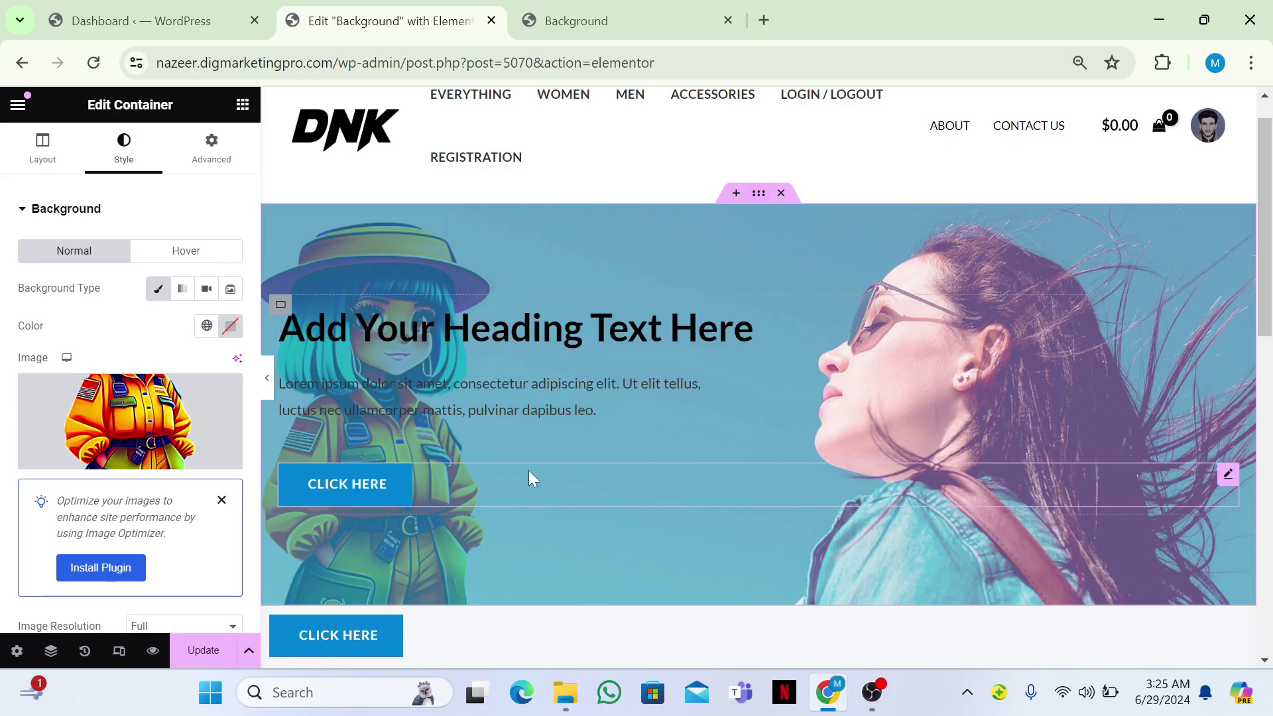
{"action": "key", "text": "ctrl+z"}
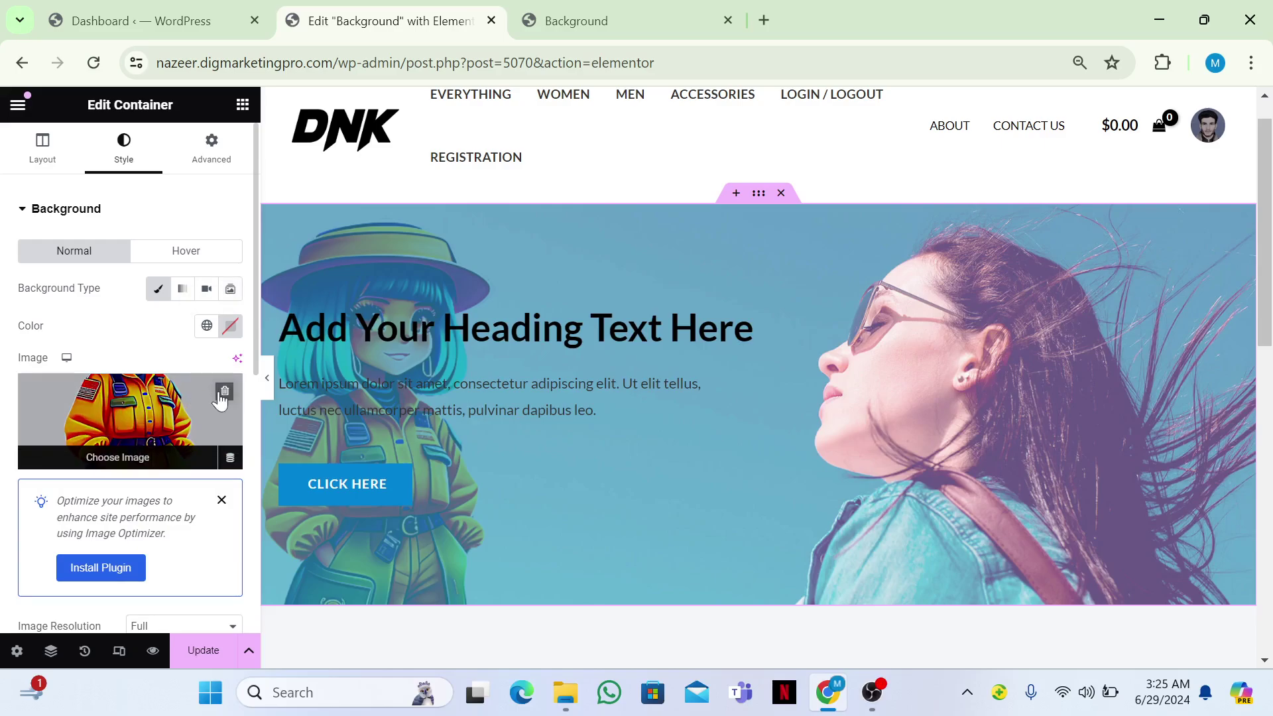
{"action": "left_click", "coordinate": [220, 396]}
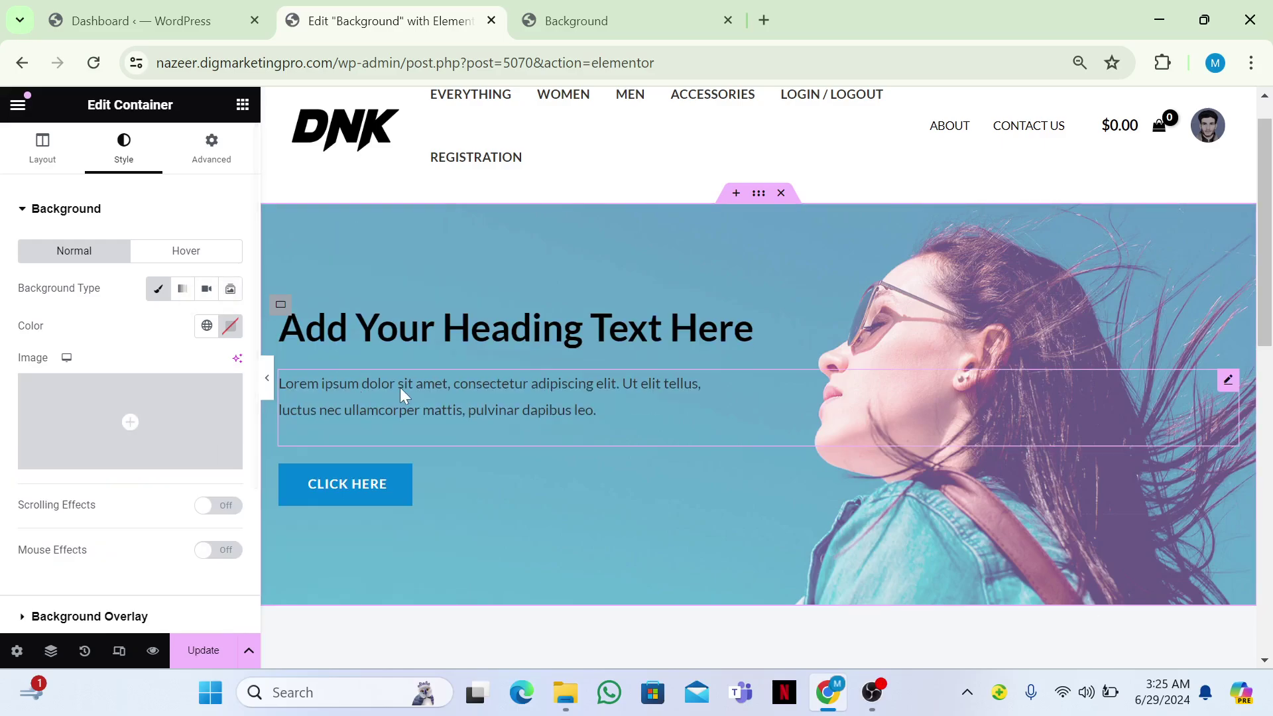
Step: Set the heading's text color to white (#FFFFFF)
{"action": "left_click", "coordinate": [406, 327]}
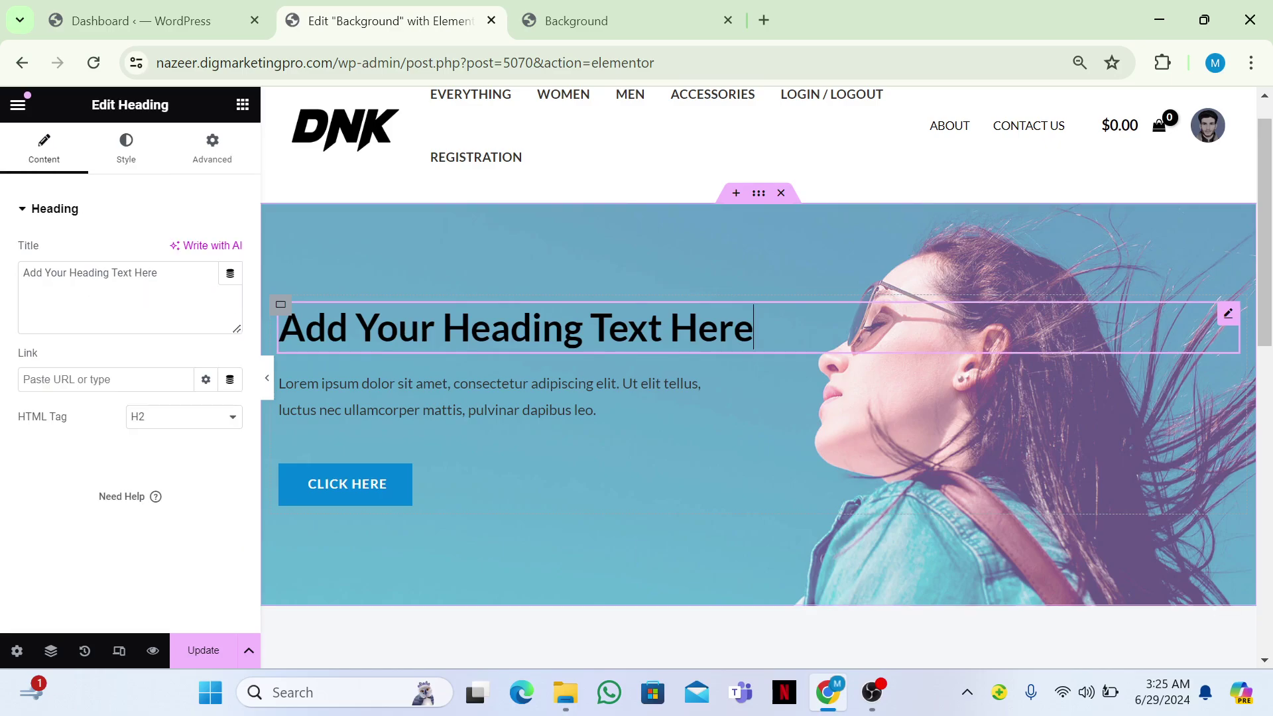
{"action": "left_click", "coordinate": [136, 157]}
{"action": "left_click", "coordinate": [230, 288]}
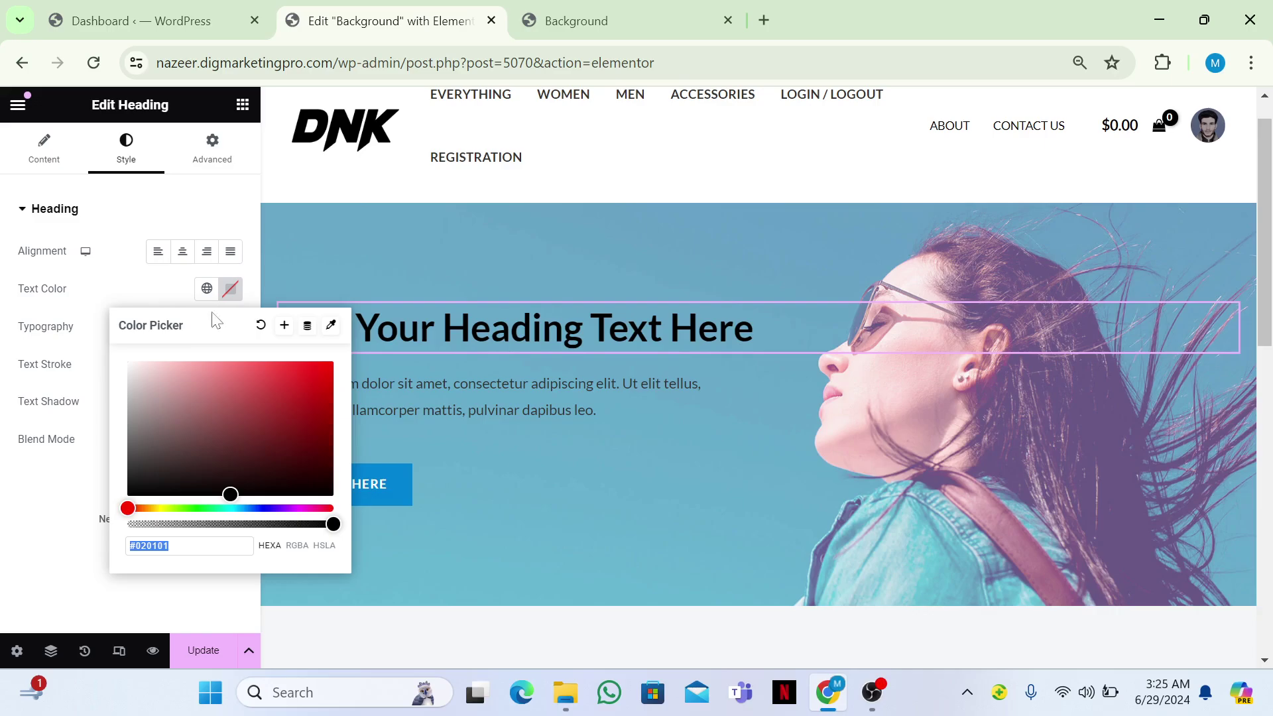
{"action": "left_click_drag", "start_coordinate": [169, 364], "coordinate": [92, 354]}
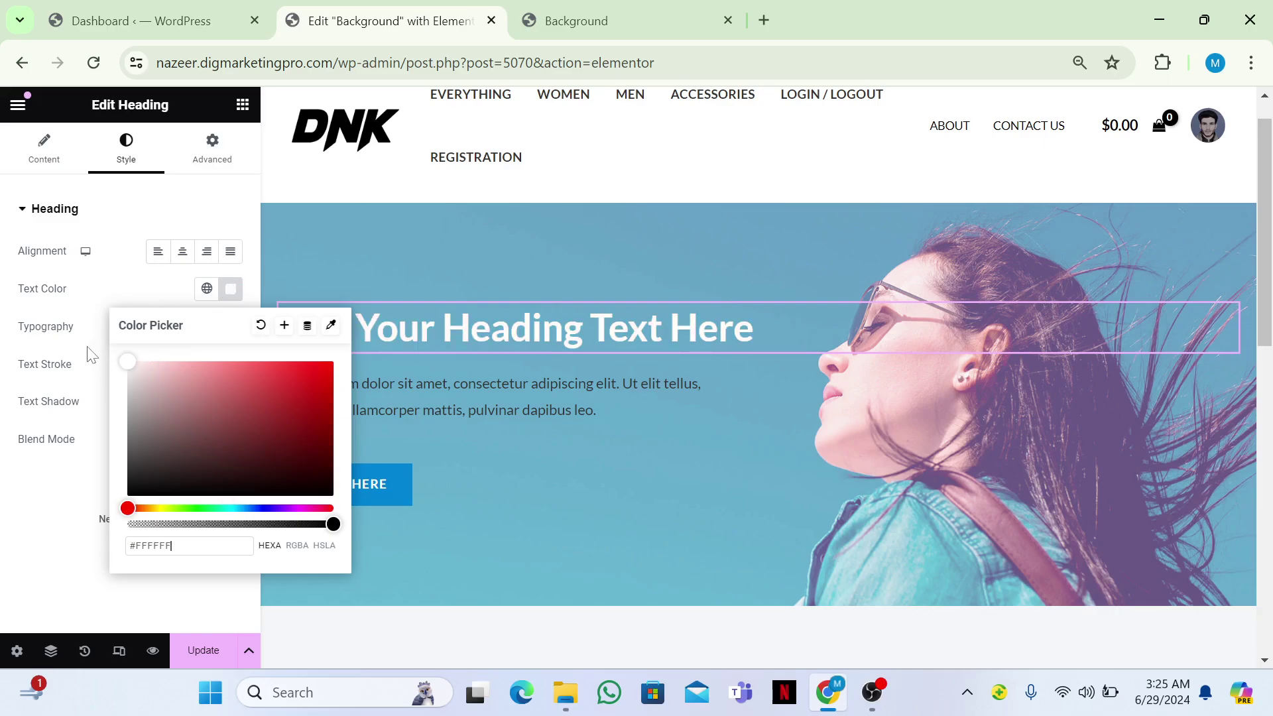
Step: Set the Lorem ipsum paragraph's text color to white (#FFFFFF)
{"action": "left_click", "coordinate": [399, 383]}
{"action": "left_click", "coordinate": [126, 149]}
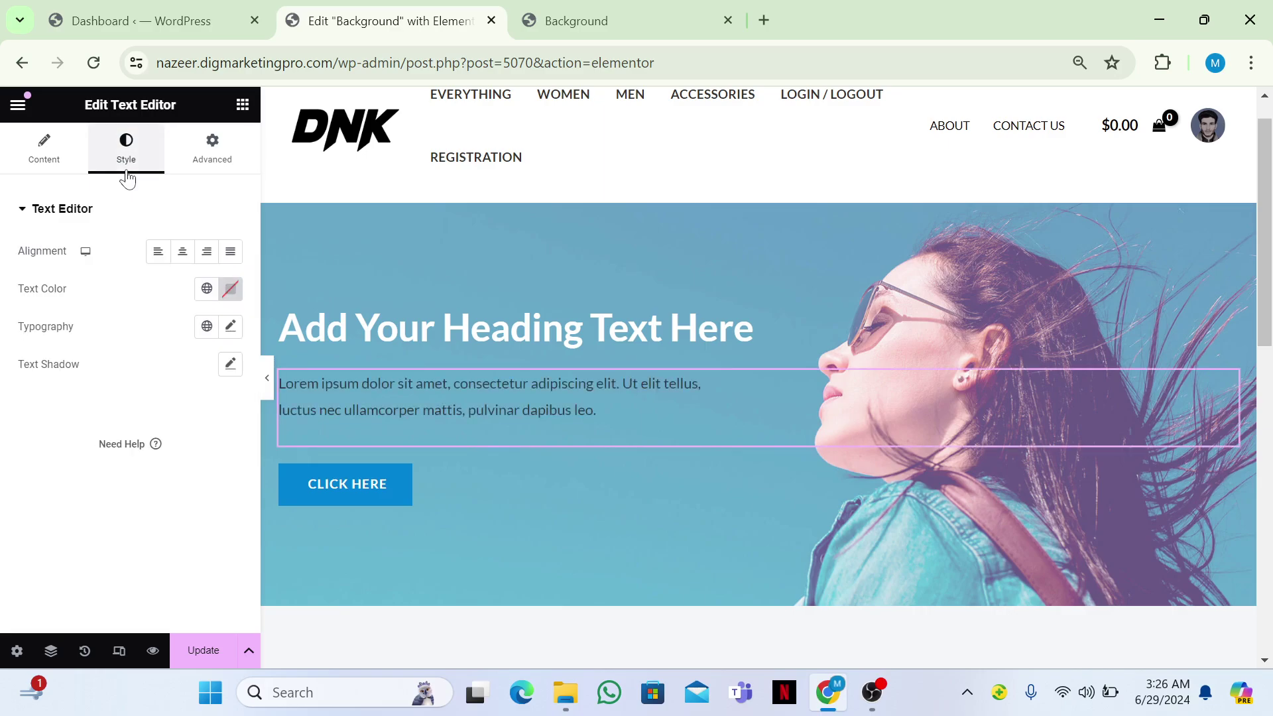
{"action": "left_click", "coordinate": [230, 288]}
{"action": "left_click_drag", "start_coordinate": [158, 372], "coordinate": [105, 352]}
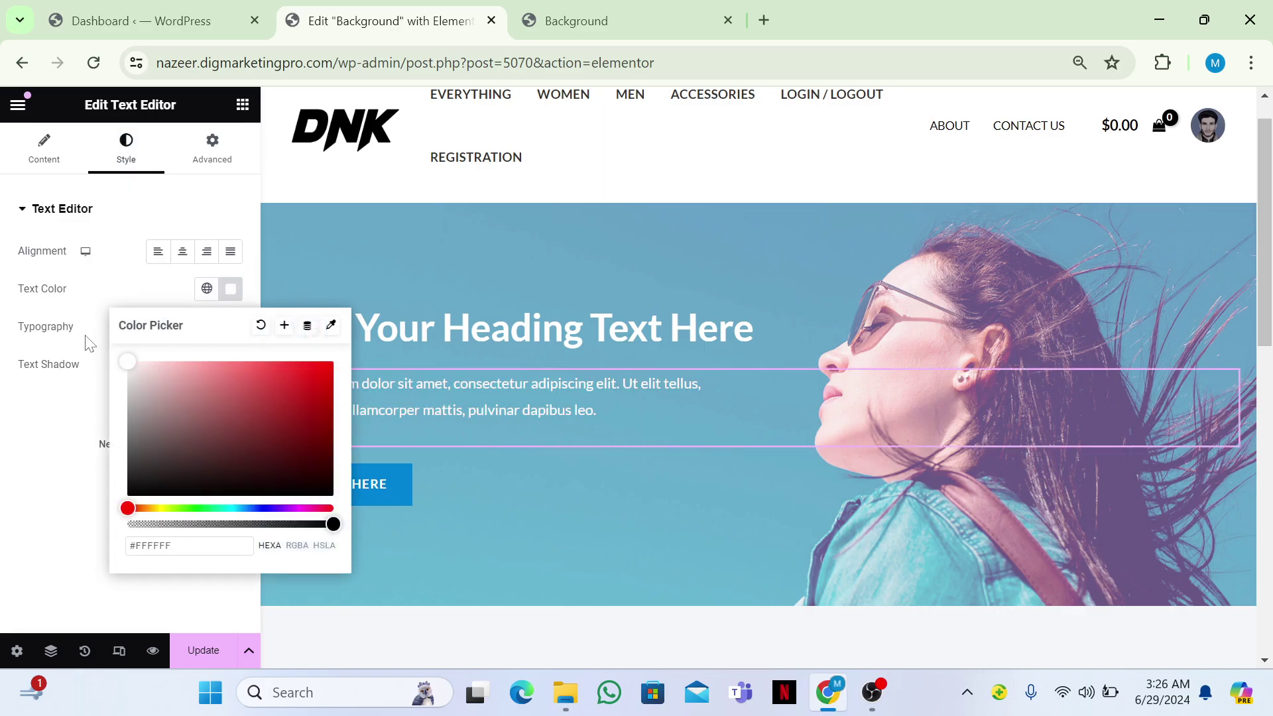
{"action": "left_click", "coordinate": [44, 431]}
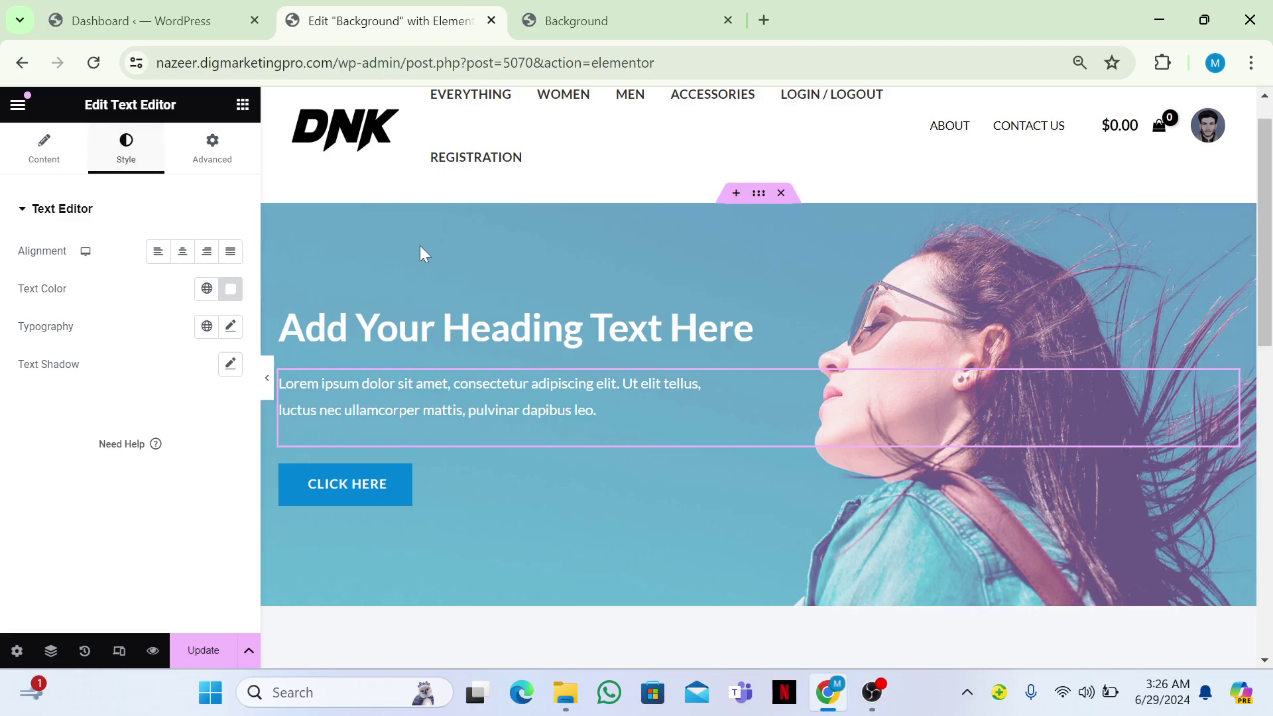
Step: Switch the outer container's background overlay to a gradient and set its first color to black (#000000)
{"action": "left_click", "coordinate": [759, 193]}
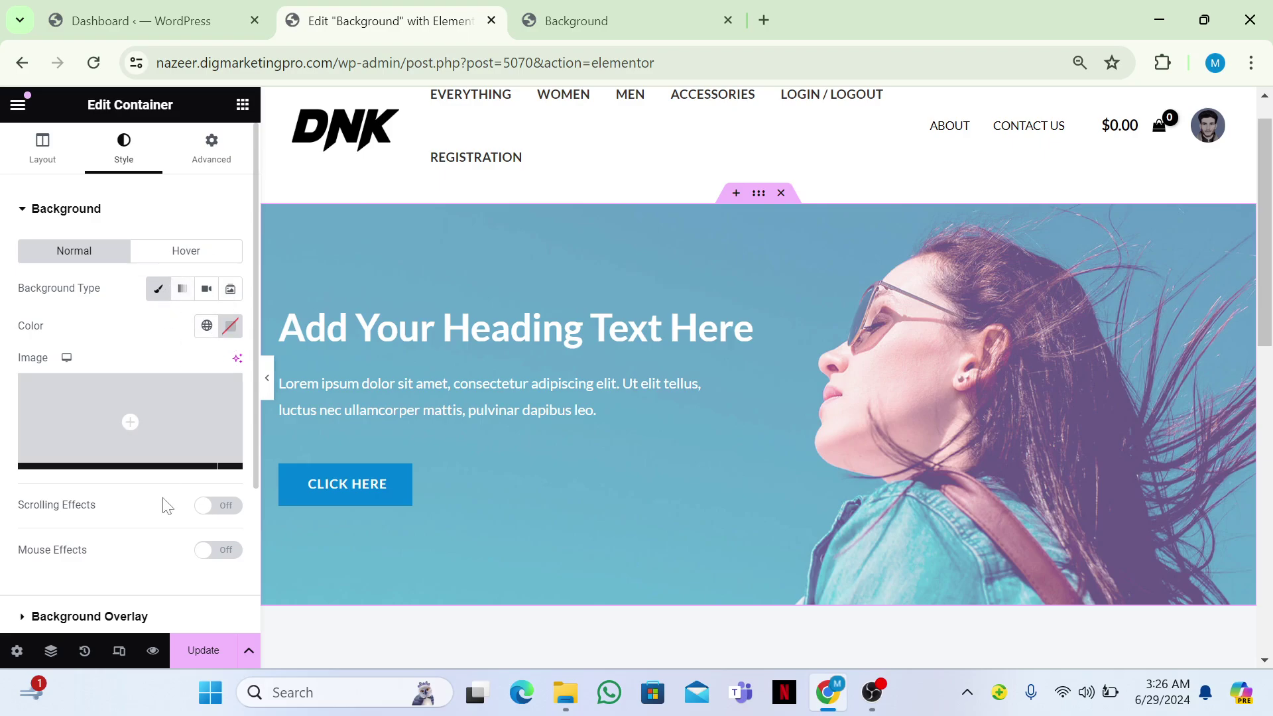
{"action": "left_click", "coordinate": [114, 618]}
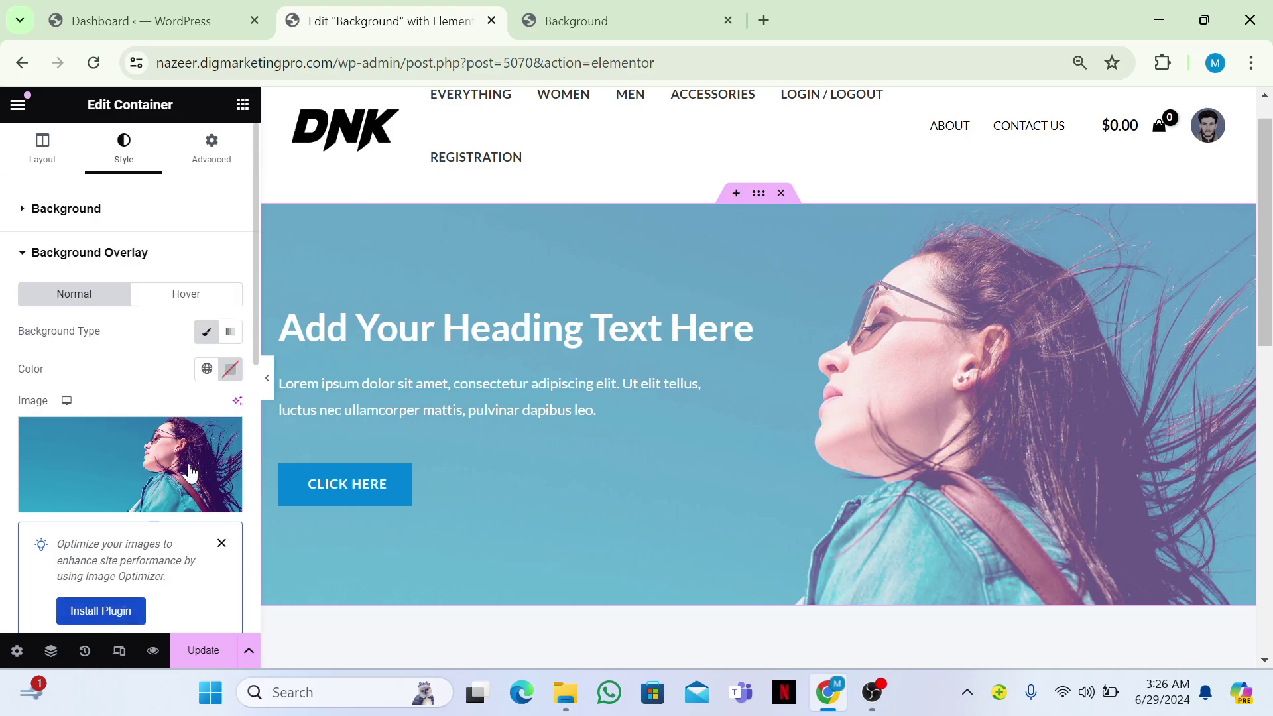
{"action": "left_click", "coordinate": [229, 333]}
{"action": "left_click", "coordinate": [228, 458]}
{"action": "left_click", "coordinate": [227, 299]}
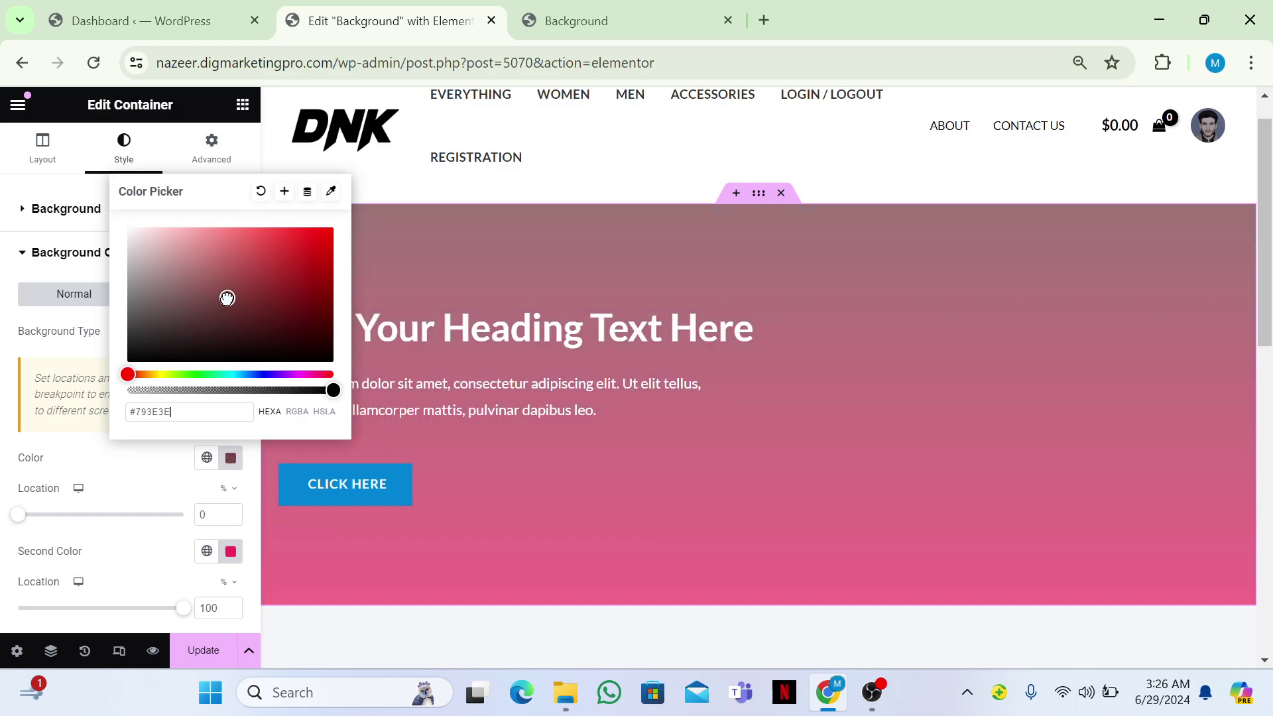
{"action": "left_click_drag", "start_coordinate": [227, 299], "coordinate": [128, 364]}
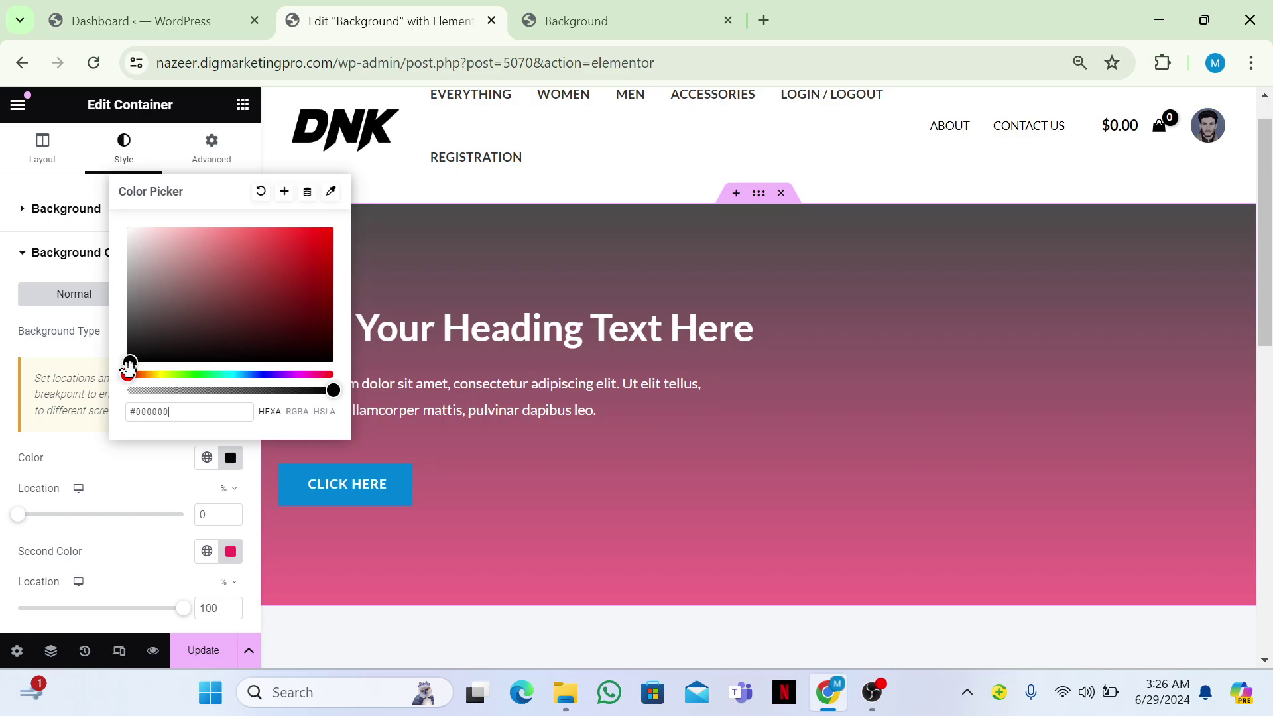
{"action": "left_click", "coordinate": [116, 461]}
Step: Try the Radial type for the outer container's overlay gradient
{"action": "scroll", "coordinate": [252, 423], "scroll_direction": "down", "scroll_amount": 6}
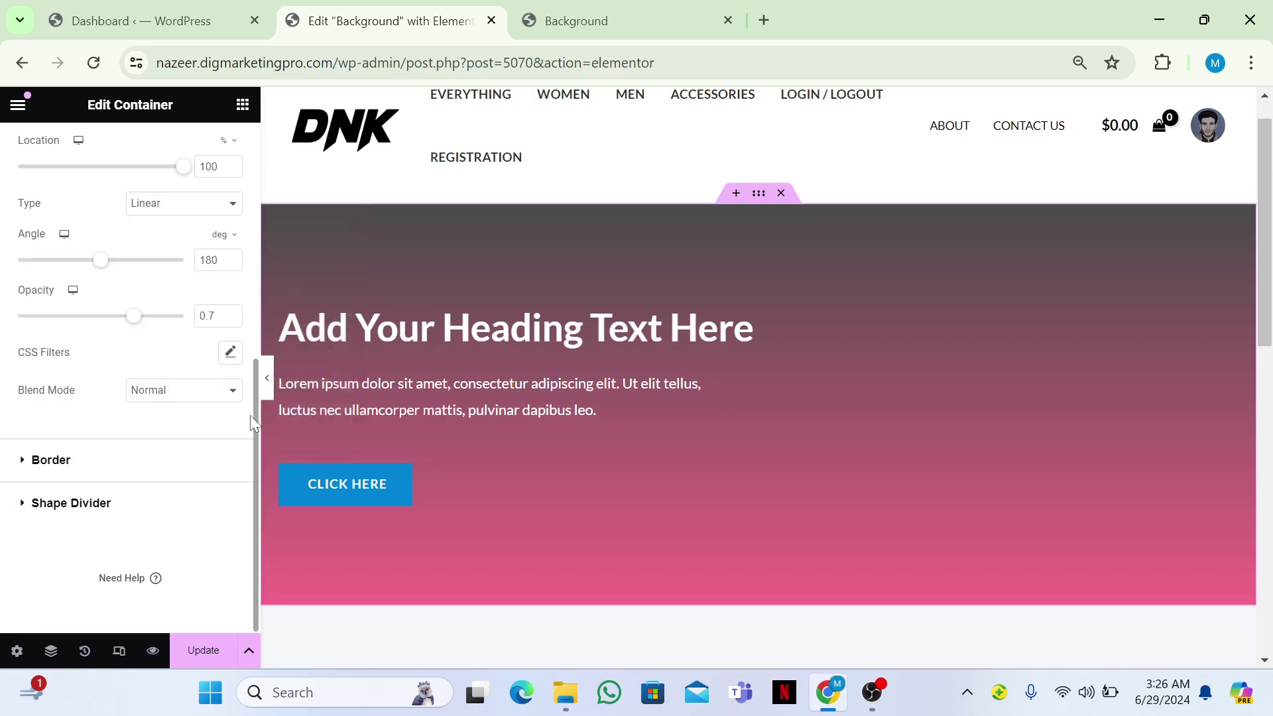
{"action": "left_click", "coordinate": [176, 205]}
{"action": "left_click", "coordinate": [167, 234]}
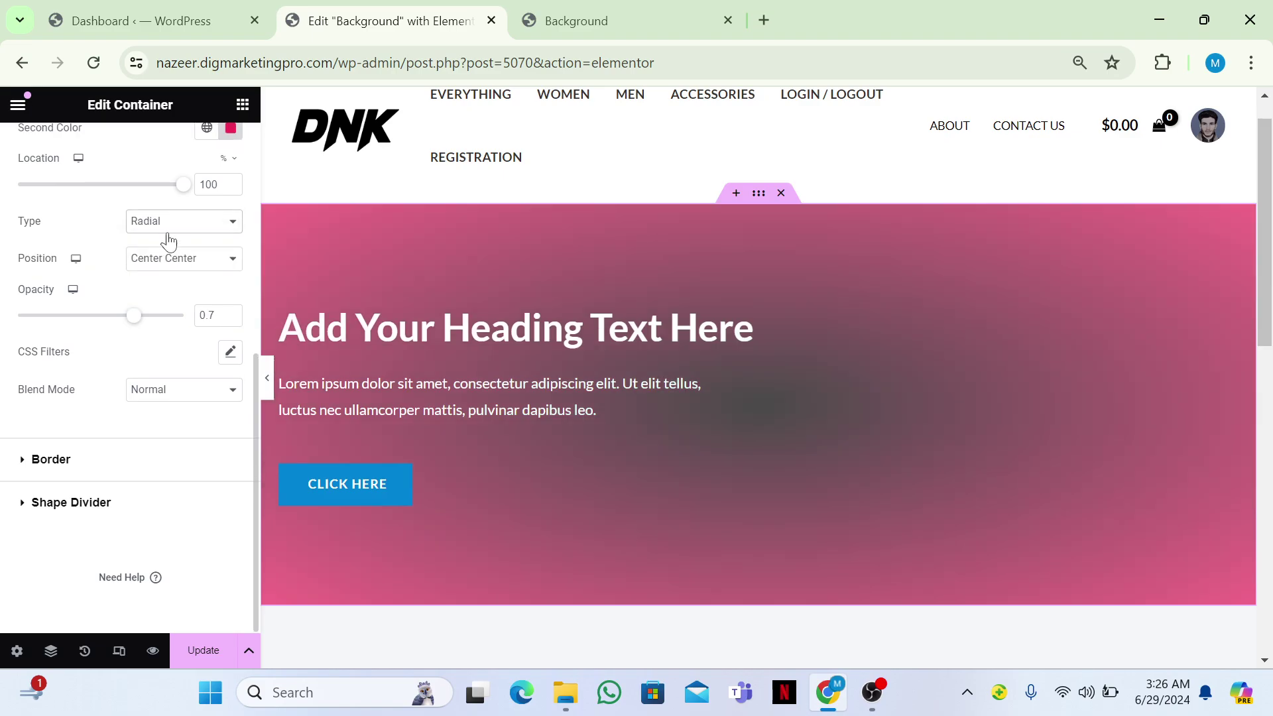
Step: Set the overlay gradient's type to Linear with an angle of about 209 degrees
{"action": "left_click", "coordinate": [164, 225]}
{"action": "left_click", "coordinate": [163, 240]}
{"action": "mouse_move", "coordinate": [100, 278]}
{"action": "left_mouse_down"}
{"action": "mouse_move", "coordinate": [141, 281]}
{"action": "mouse_move", "coordinate": [116, 282]}
{"action": "left_mouse_up"}
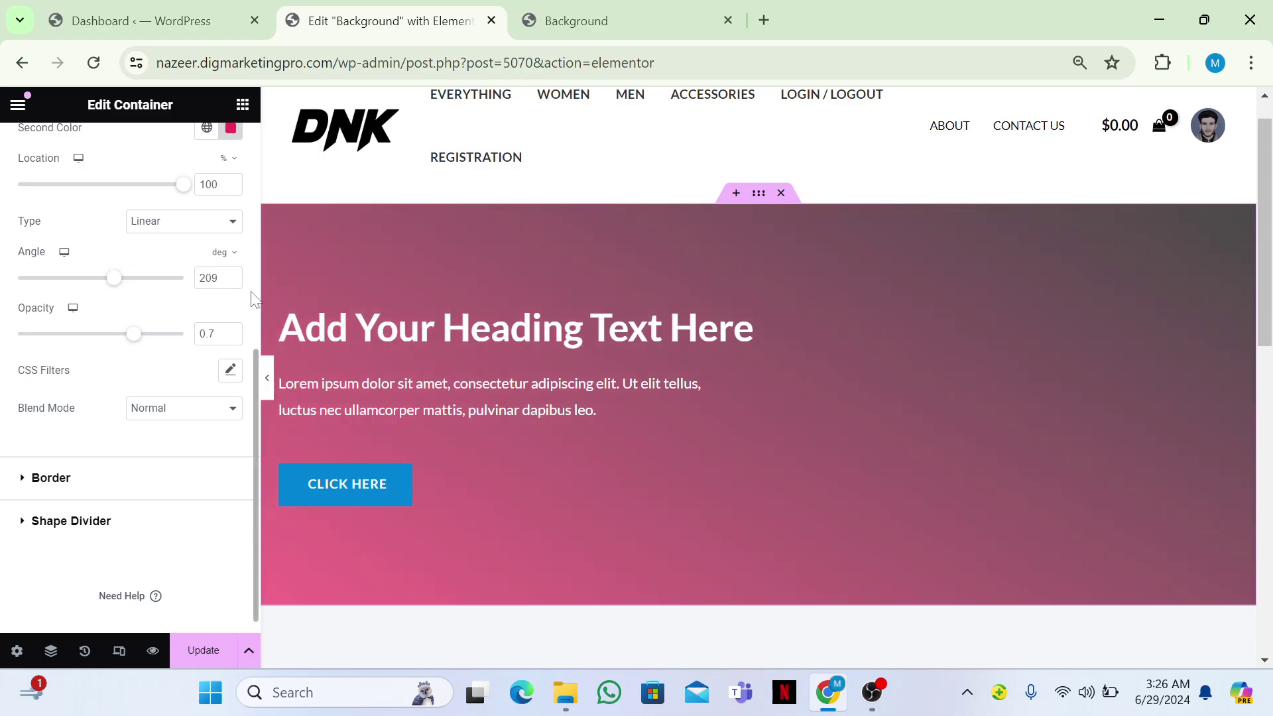
Step: Try magenta (#DD1BC0) as the first color of the outer container's background overlay gradient
{"action": "scroll", "coordinate": [250, 295], "scroll_direction": "up", "scroll_amount": 6}
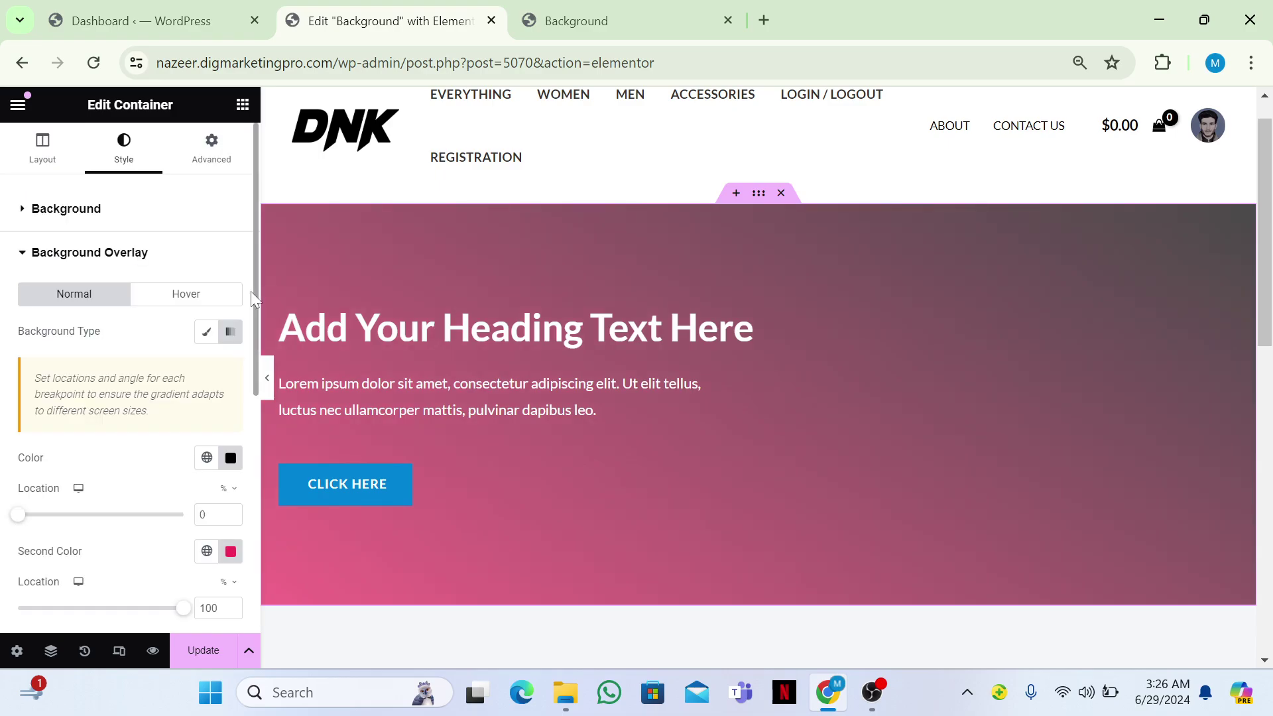
{"action": "left_click", "coordinate": [230, 457]}
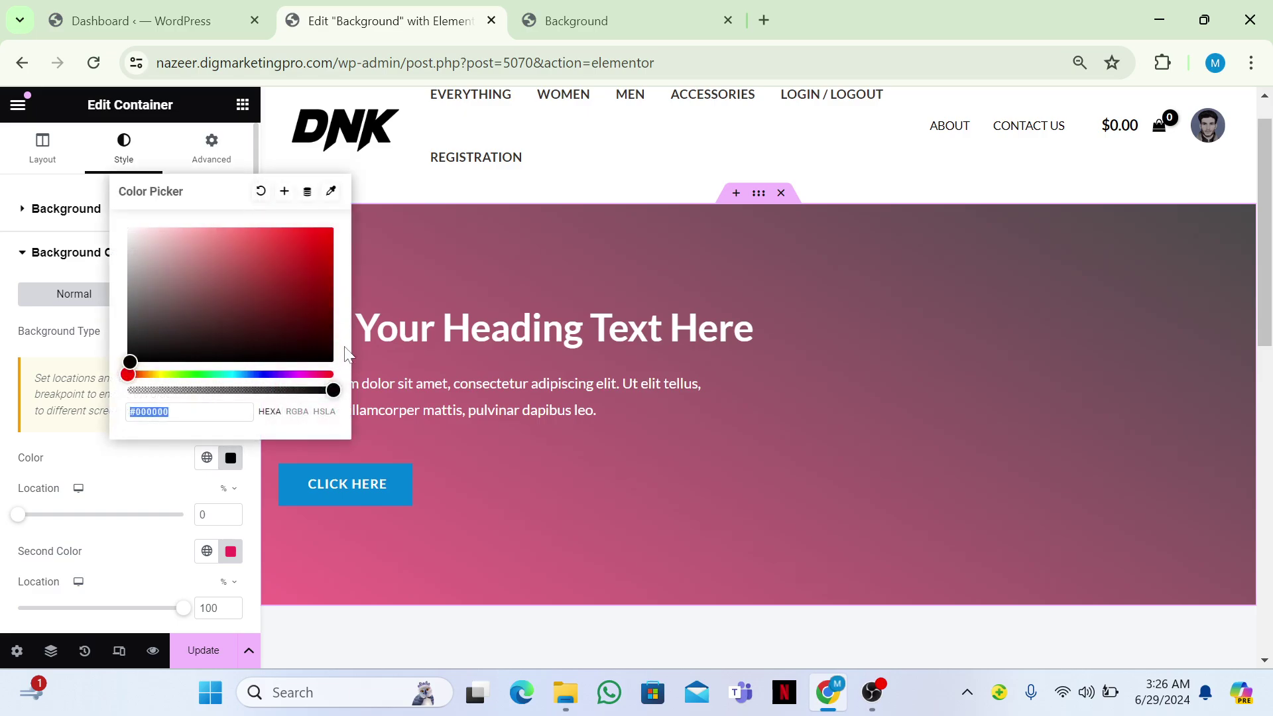
{"action": "left_click", "coordinate": [302, 372]}
{"action": "left_click_drag", "start_coordinate": [302, 370], "coordinate": [303, 372]}
{"action": "left_click", "coordinate": [306, 244]}
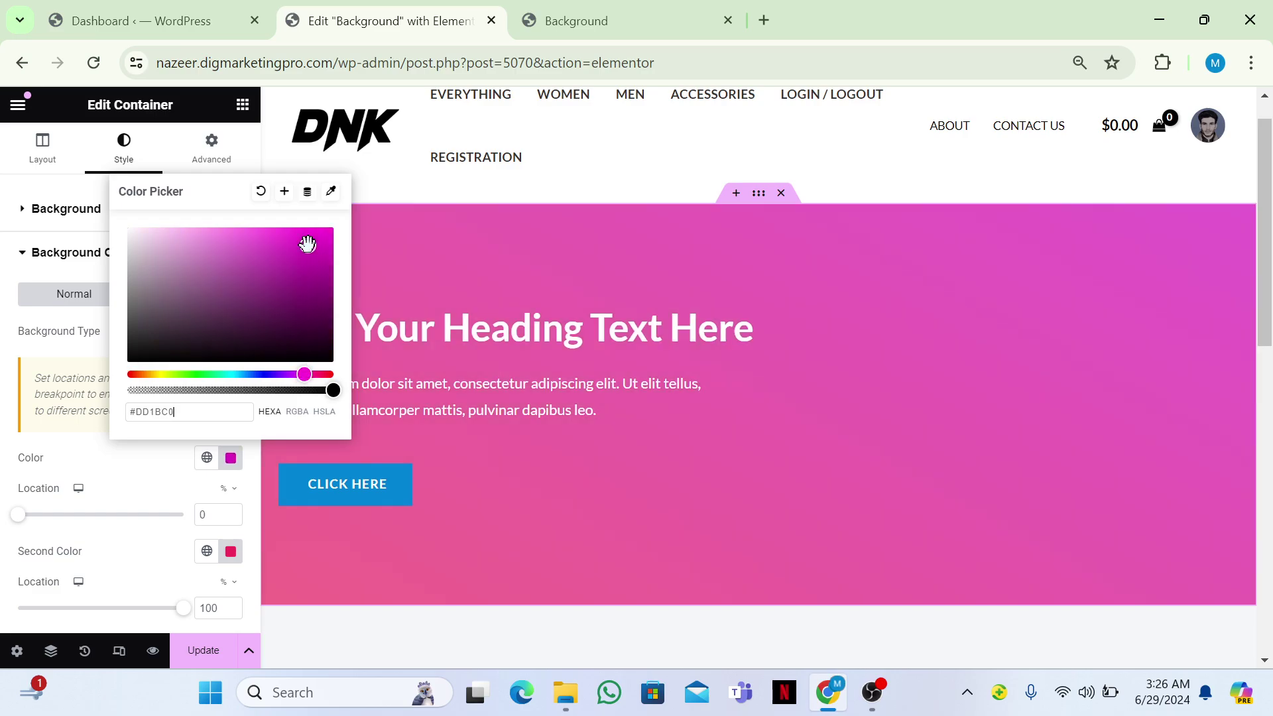
{"action": "left_click", "coordinate": [111, 370]}
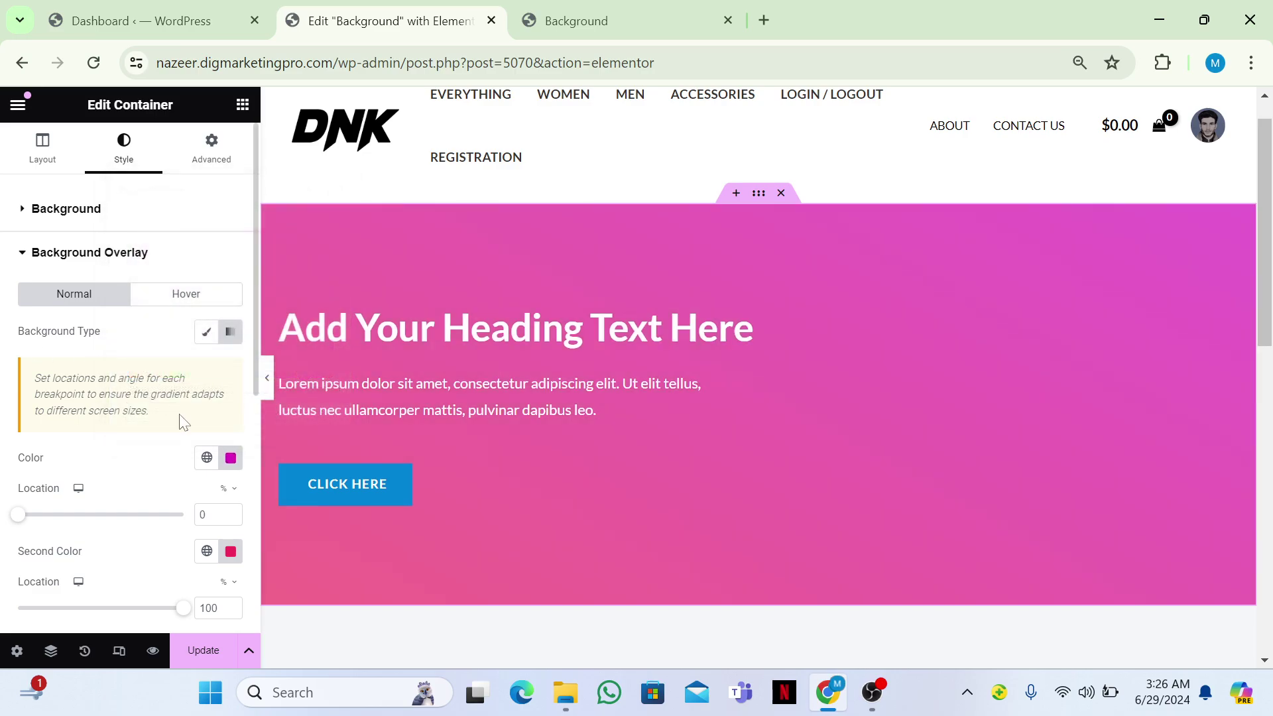
{"action": "scroll", "coordinate": [250, 550], "scroll_direction": "down", "scroll_amount": 6}
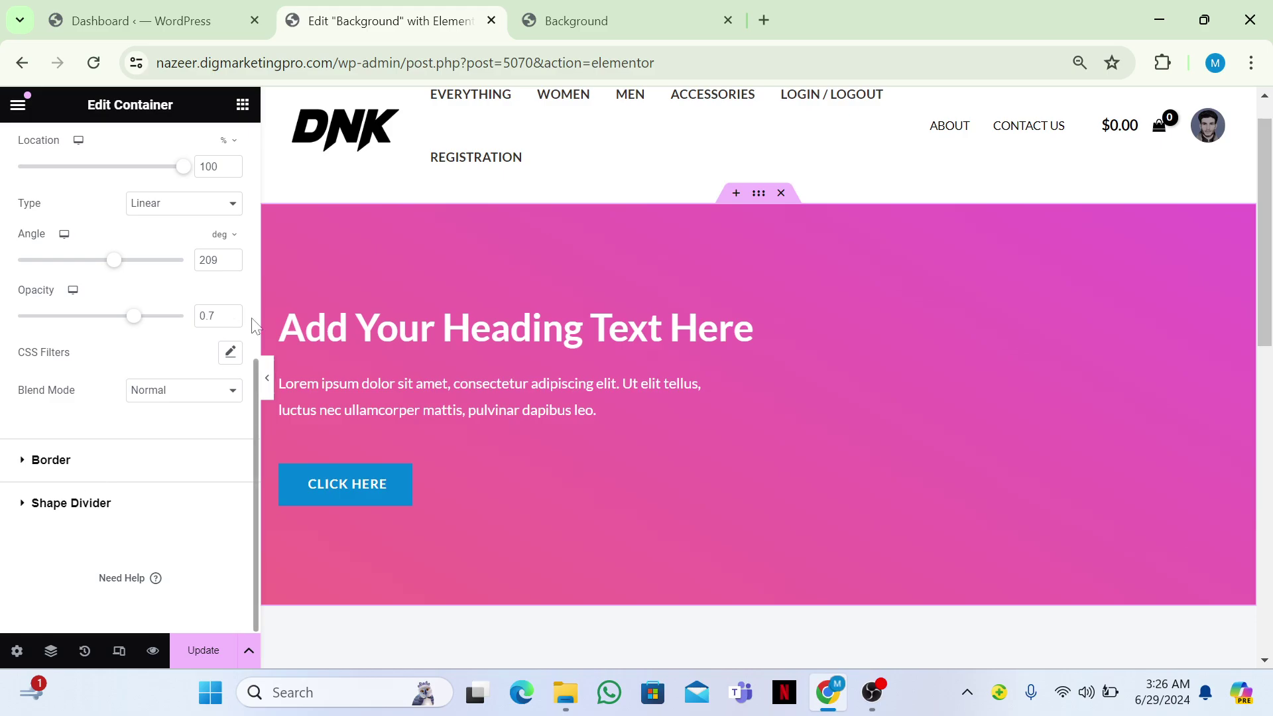
Step: Switch the outer container's background overlay back to the Classic type and clear its overlay color
{"action": "scroll", "coordinate": [252, 317], "scroll_direction": "up", "scroll_amount": 8}
{"action": "left_click", "coordinate": [209, 333]}
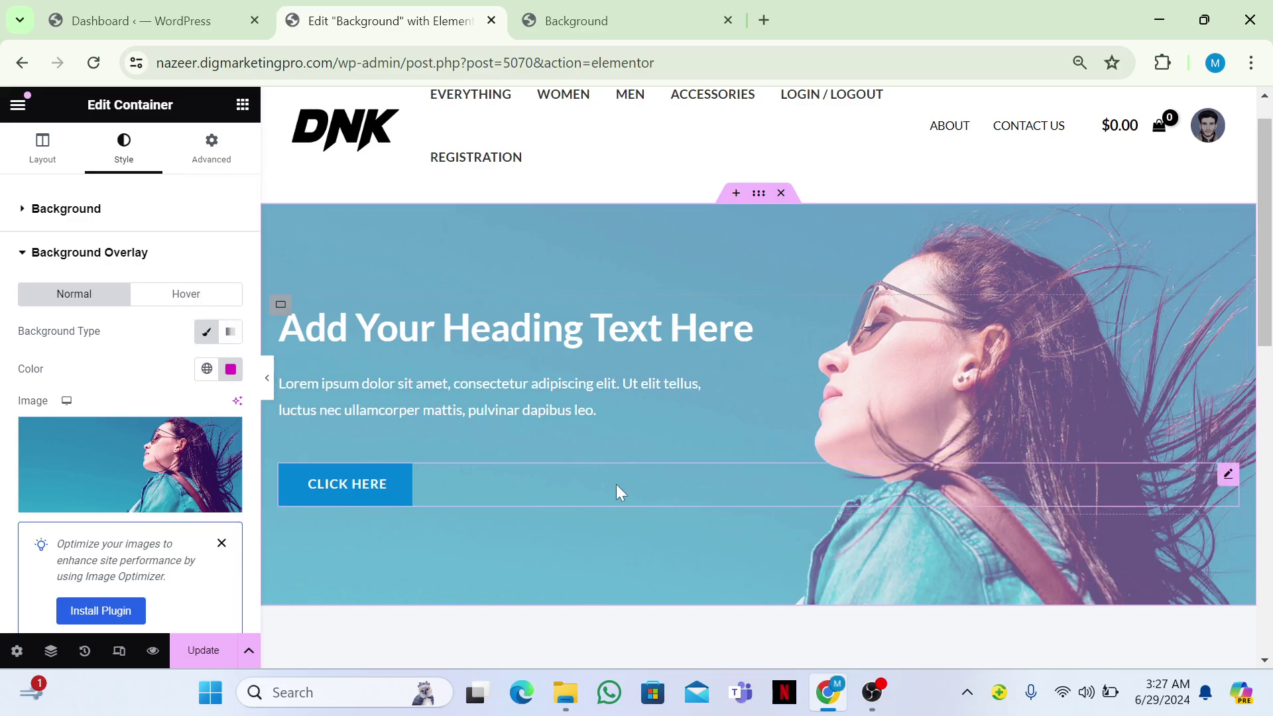
{"action": "scroll", "coordinate": [615, 492], "scroll_direction": "down", "scroll_amount": 3}
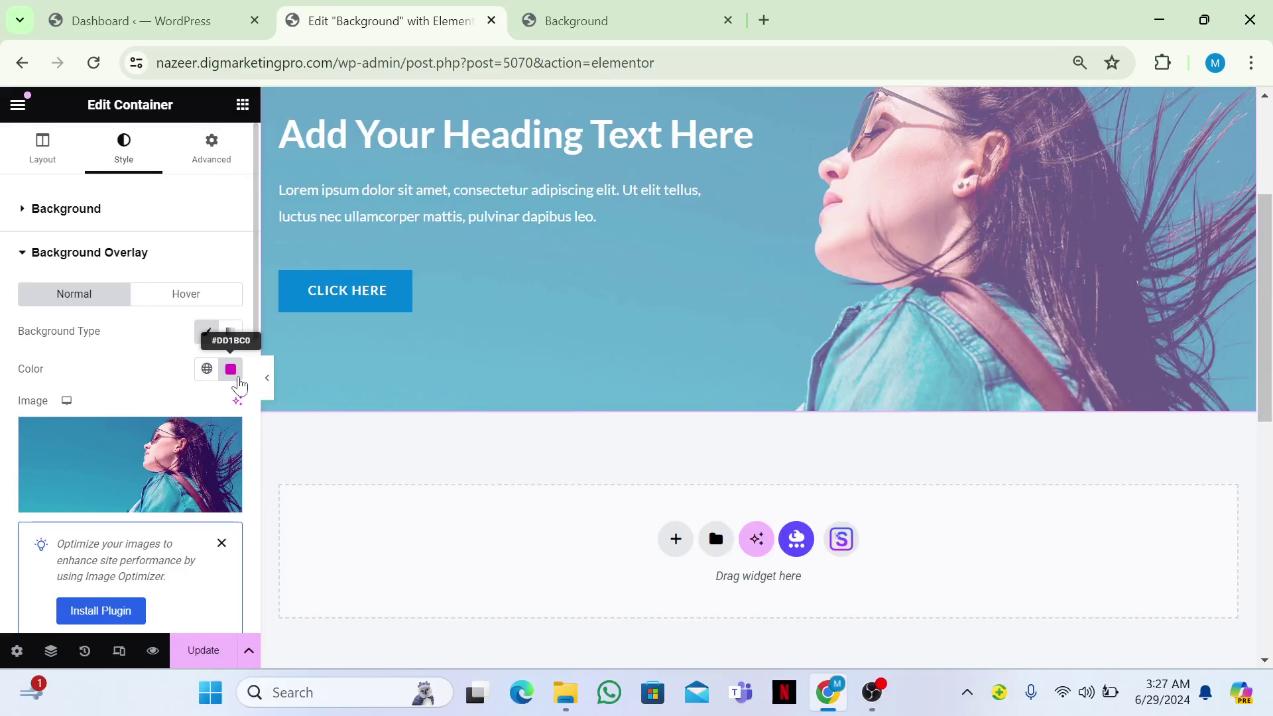
{"action": "double_click", "coordinate": [229, 375]}
{"action": "left_click", "coordinate": [229, 375]}
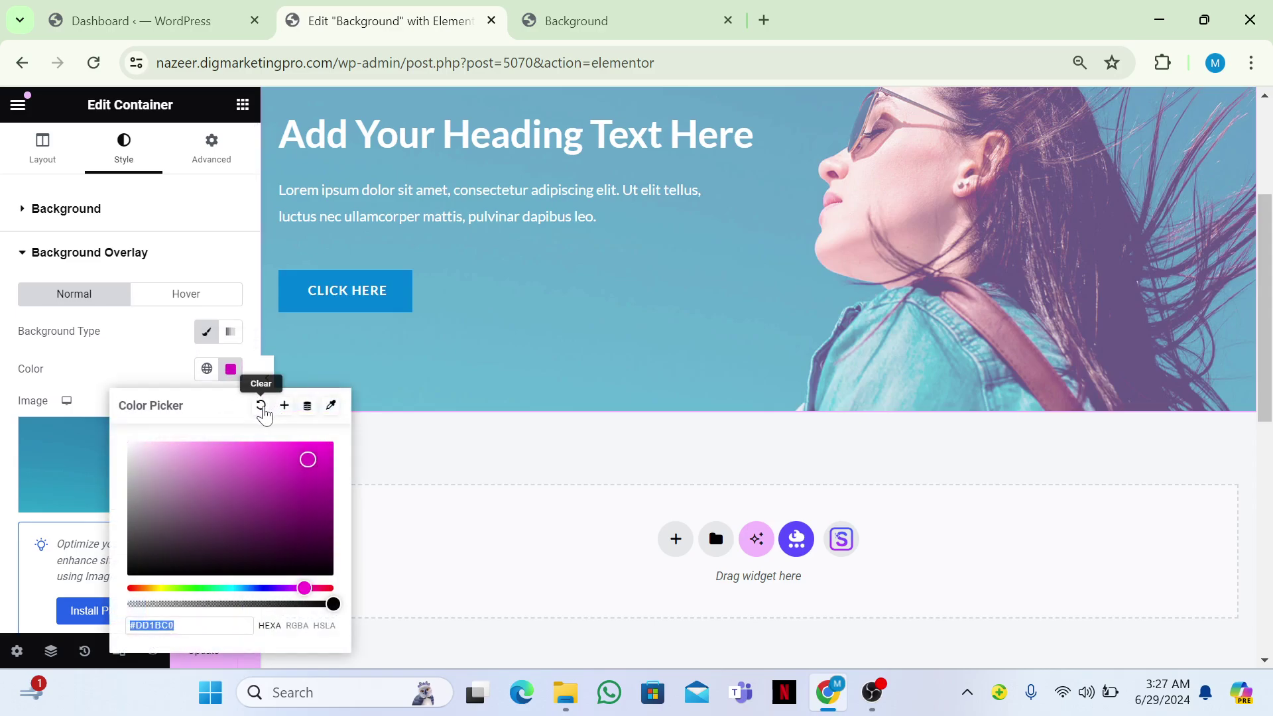
{"action": "left_click", "coordinate": [261, 406]}
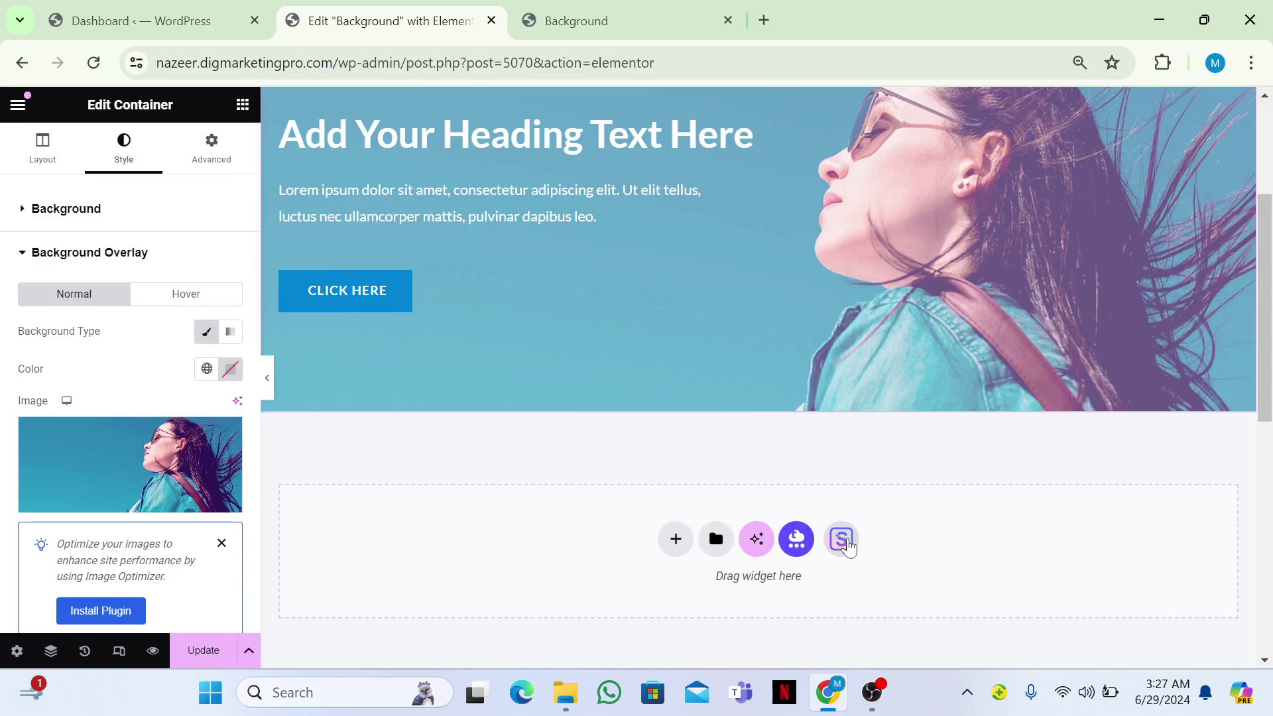
Step: Import the Home page template of the Love Nature kit below the hero container
{"action": "left_click", "coordinate": [841, 539]}
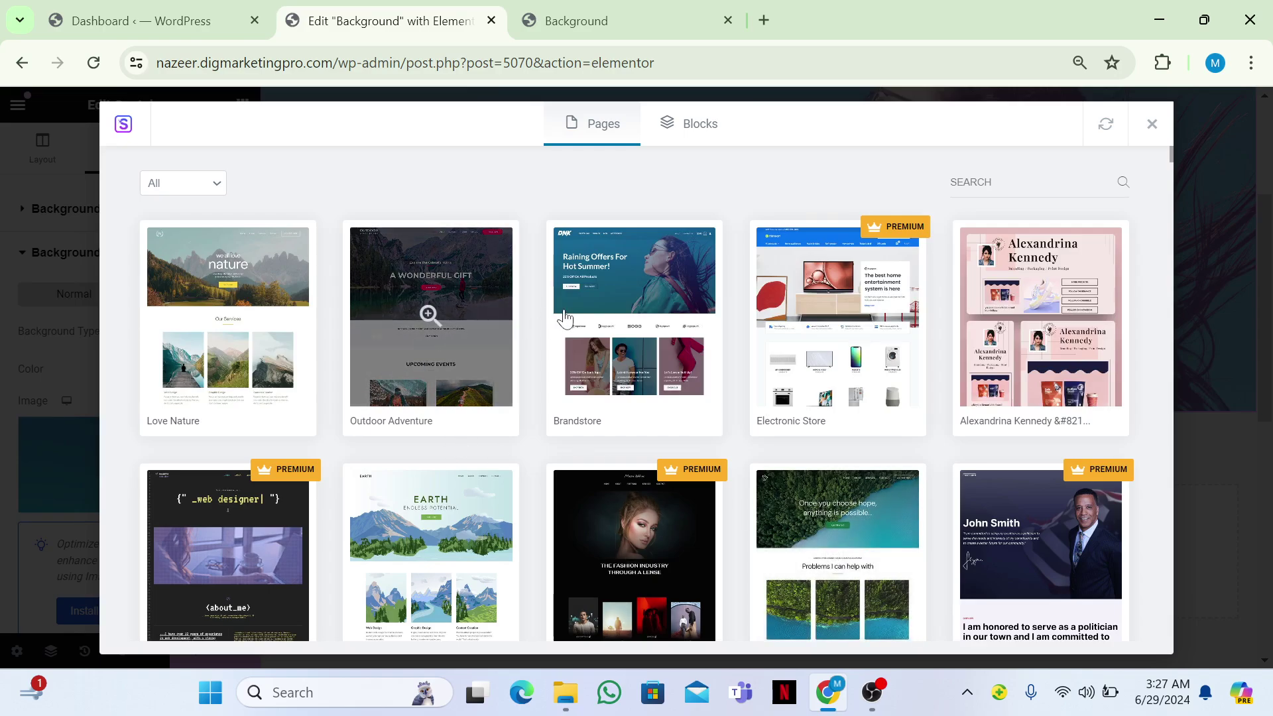
{"action": "left_click", "coordinate": [268, 296]}
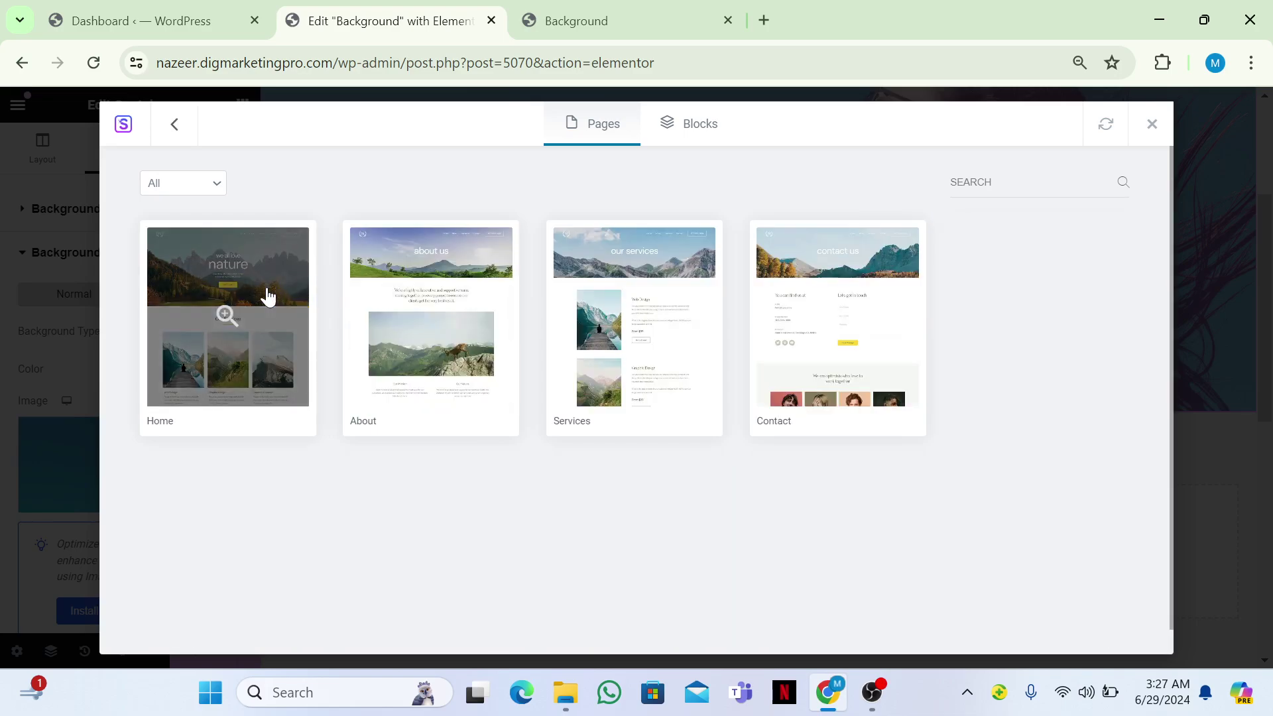
{"action": "left_click", "coordinate": [223, 330]}
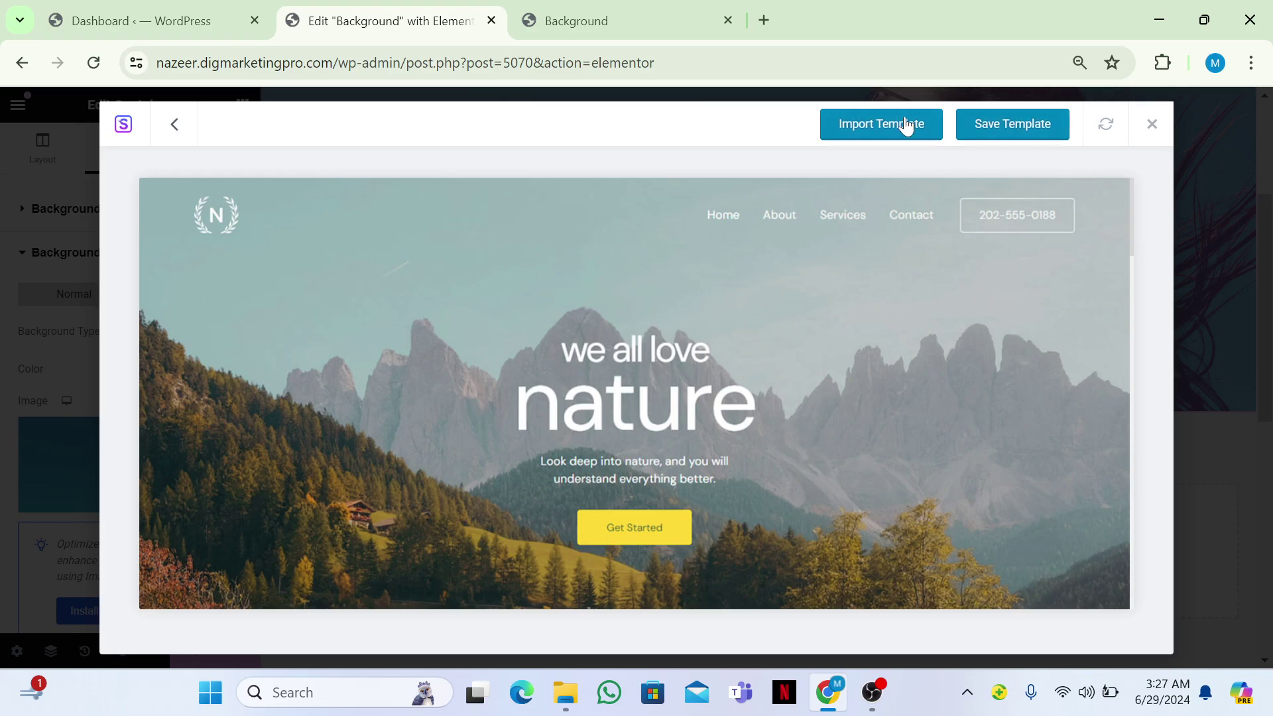
{"action": "left_click", "coordinate": [906, 126]}
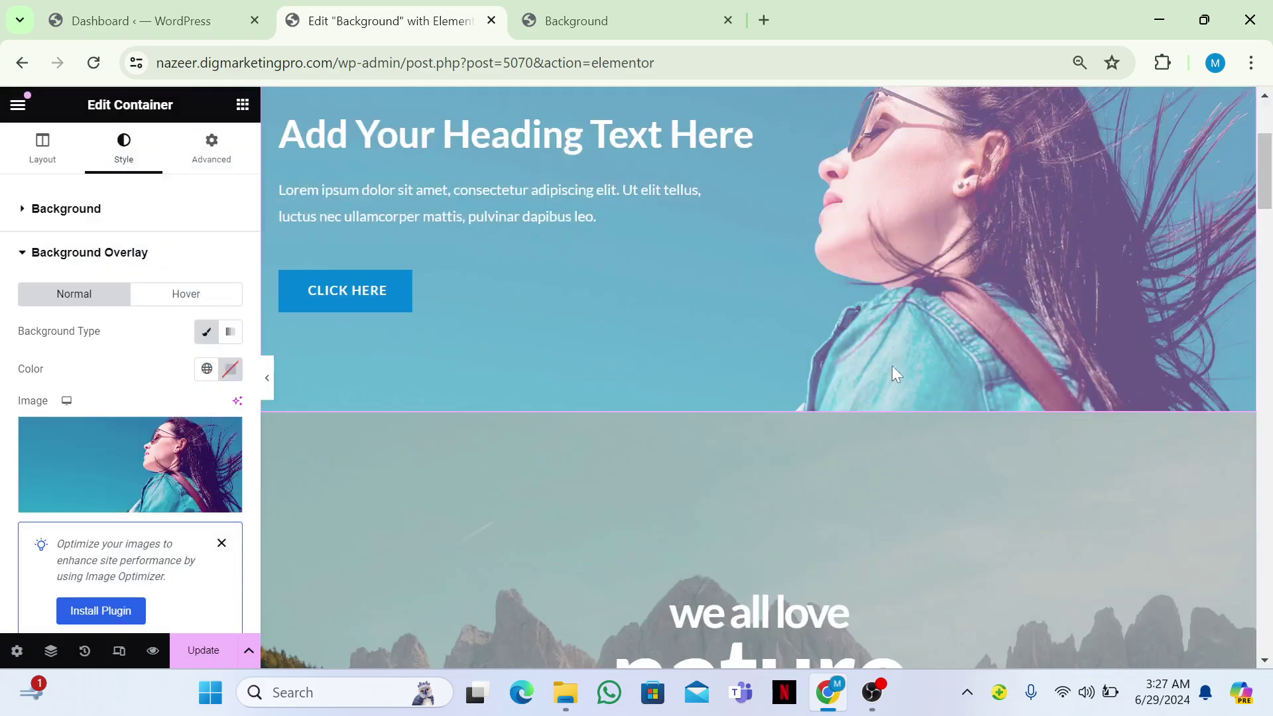
Step: Update the page and reload its Background preview to review the hero and the imported nature section
{"action": "left_click", "coordinate": [205, 650]}
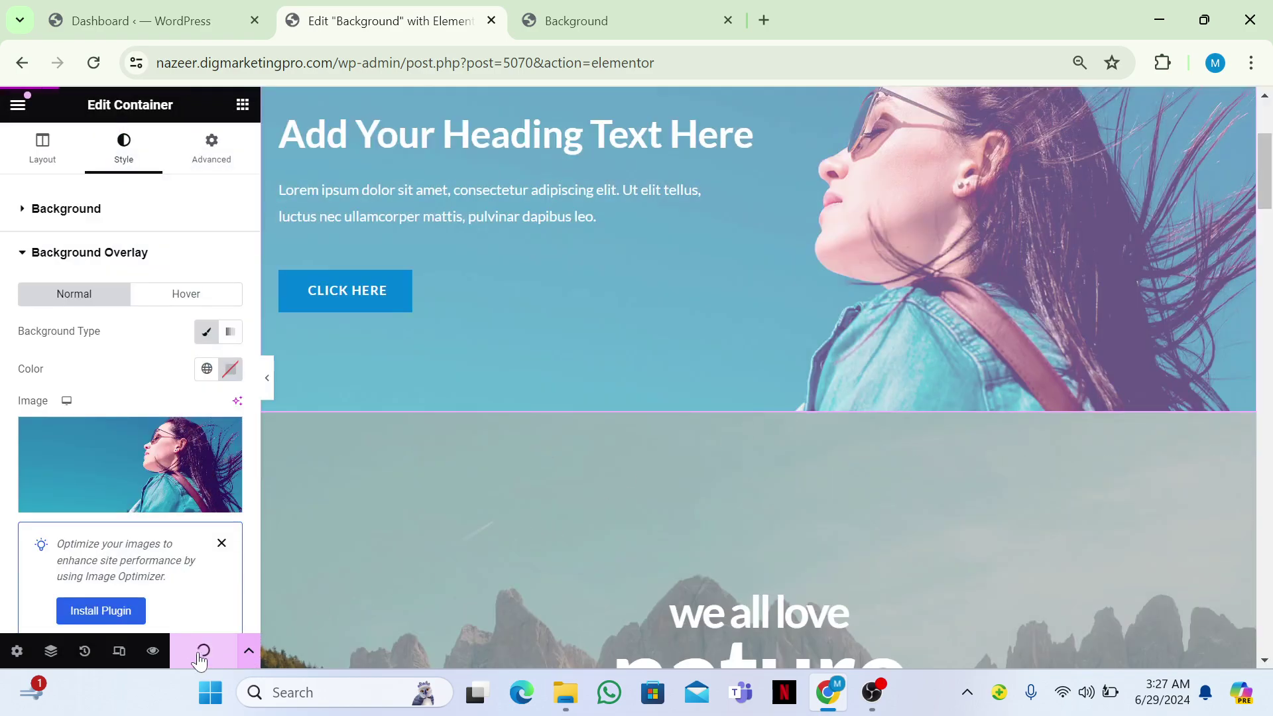
{"action": "left_click", "coordinate": [614, 6]}
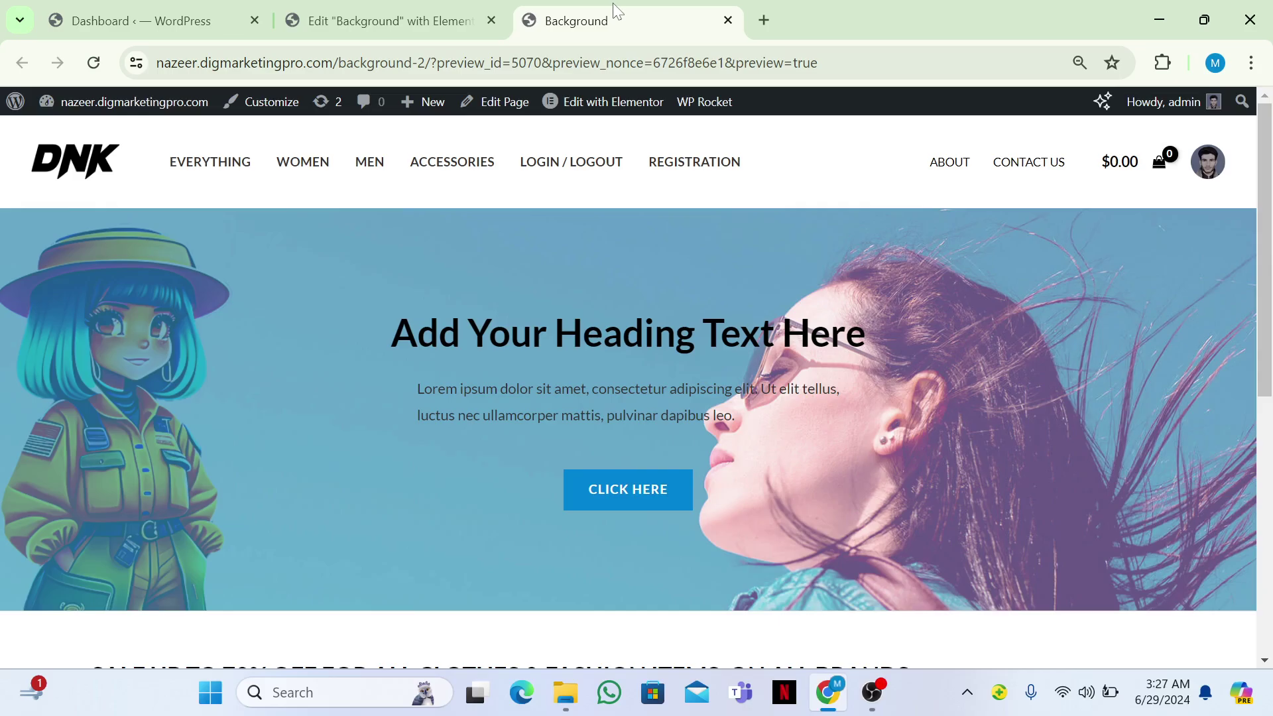
{"action": "scroll", "coordinate": [636, 388], "scroll_direction": "down", "scroll_amount": 4}
{"action": "key", "text": "F5"}
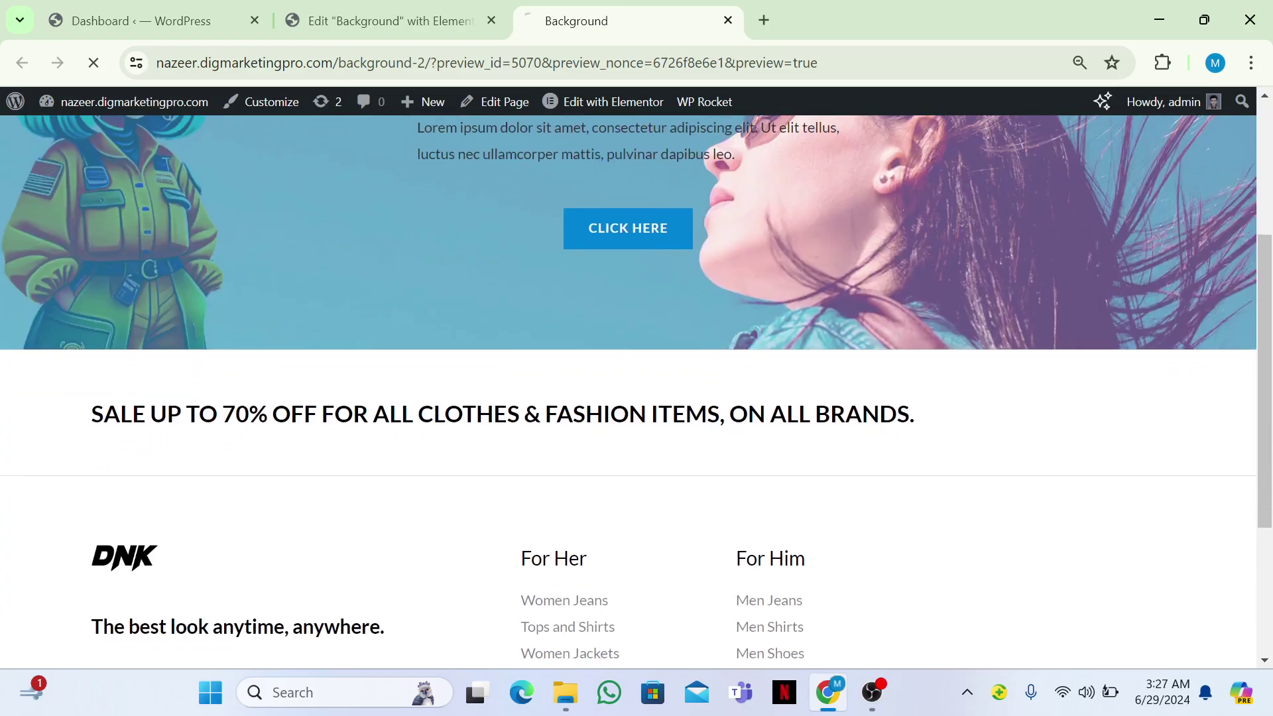
{"action": "scroll", "coordinate": [637, 391], "scroll_direction": "down", "scroll_amount": 8}
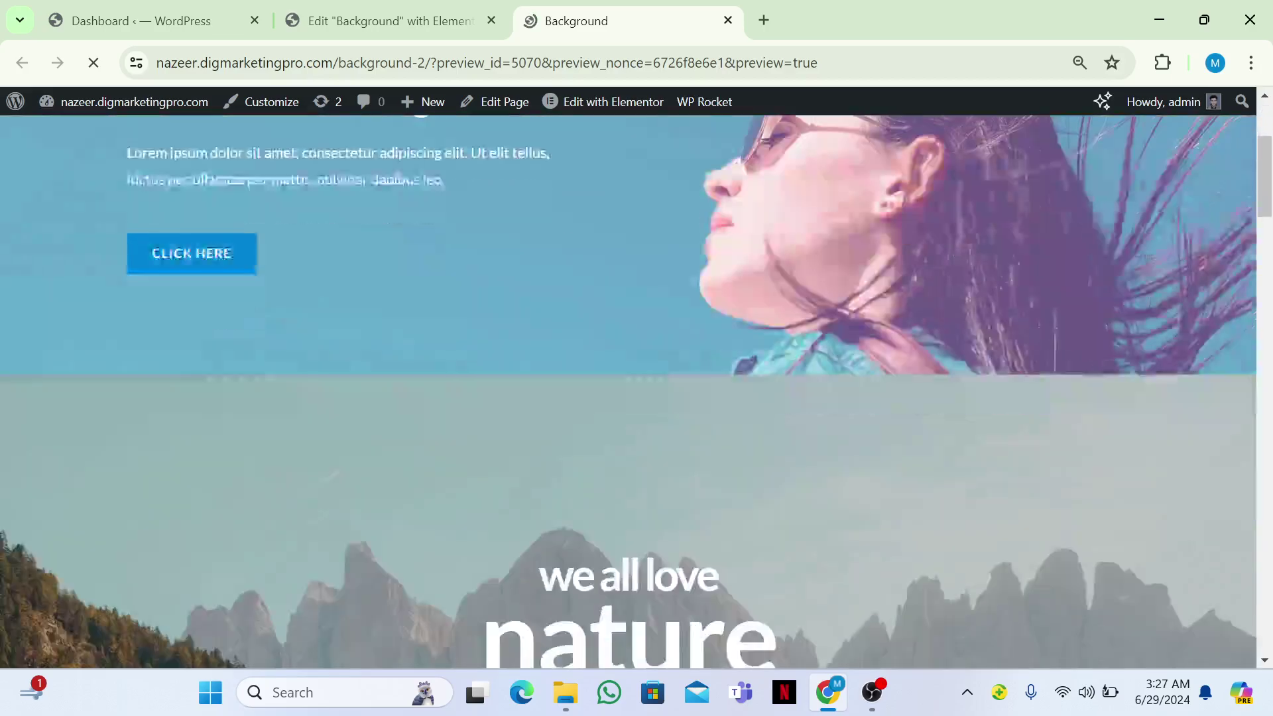
{"action": "scroll", "coordinate": [637, 391], "scroll_direction": "down", "scroll_amount": 4}
{"action": "scroll", "coordinate": [636, 391], "scroll_direction": "up", "scroll_amount": 7}
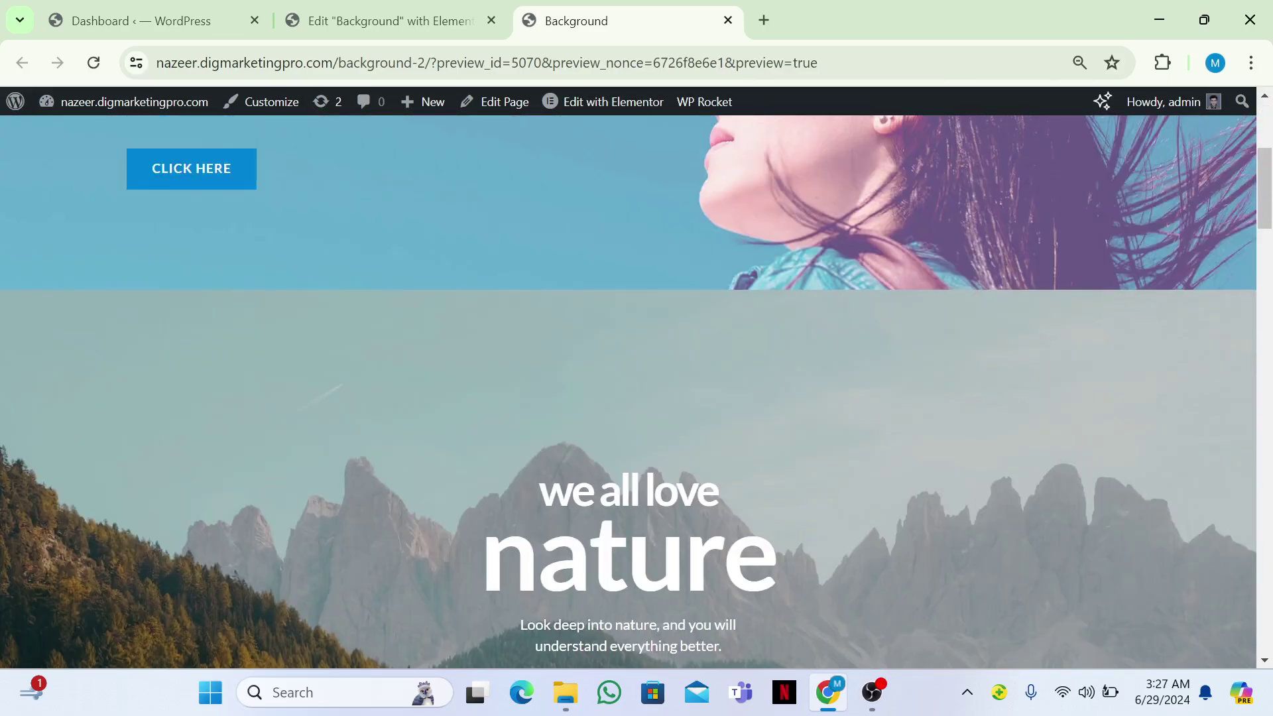
{"action": "scroll", "coordinate": [636, 391], "scroll_direction": "up", "scroll_amount": 4}
{"action": "scroll", "coordinate": [636, 391], "scroll_direction": "down", "scroll_amount": 1}
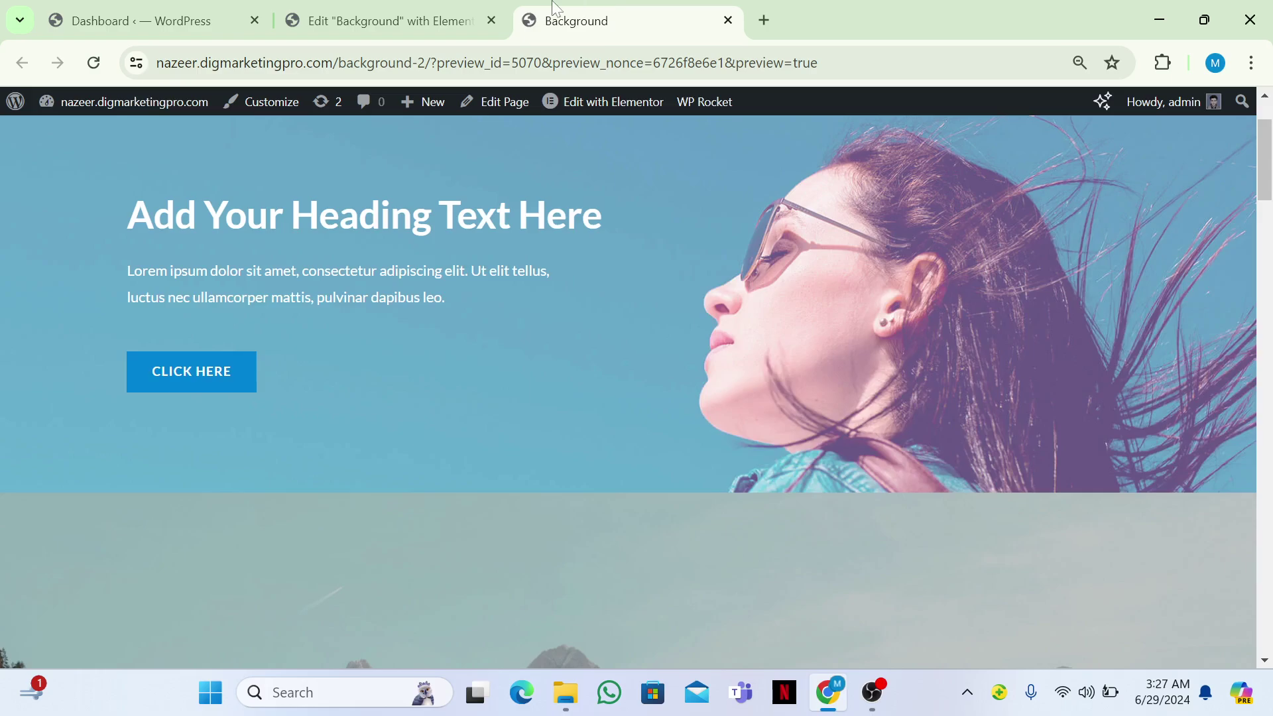
Step: Back in the editor, set the nature hero container's background image attachment to Fixed and update the page
{"action": "left_click", "coordinate": [450, 8]}
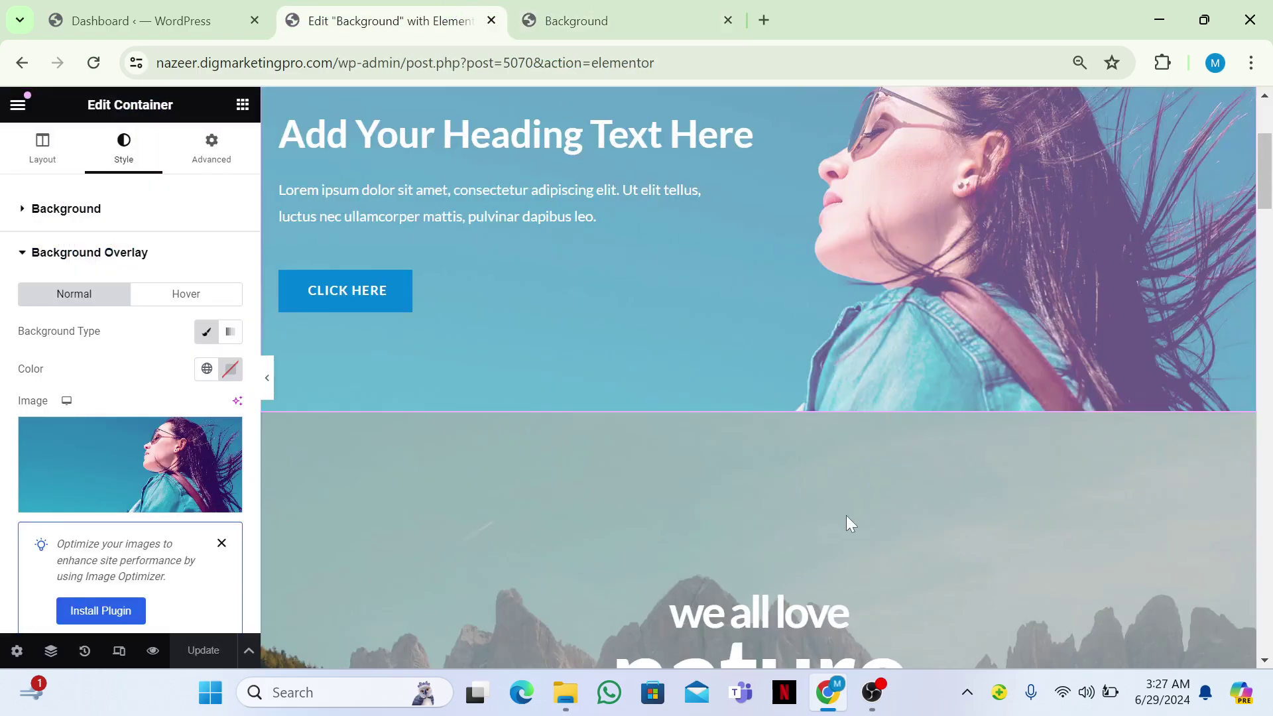
{"action": "scroll", "coordinate": [846, 515], "scroll_direction": "down", "scroll_amount": 3}
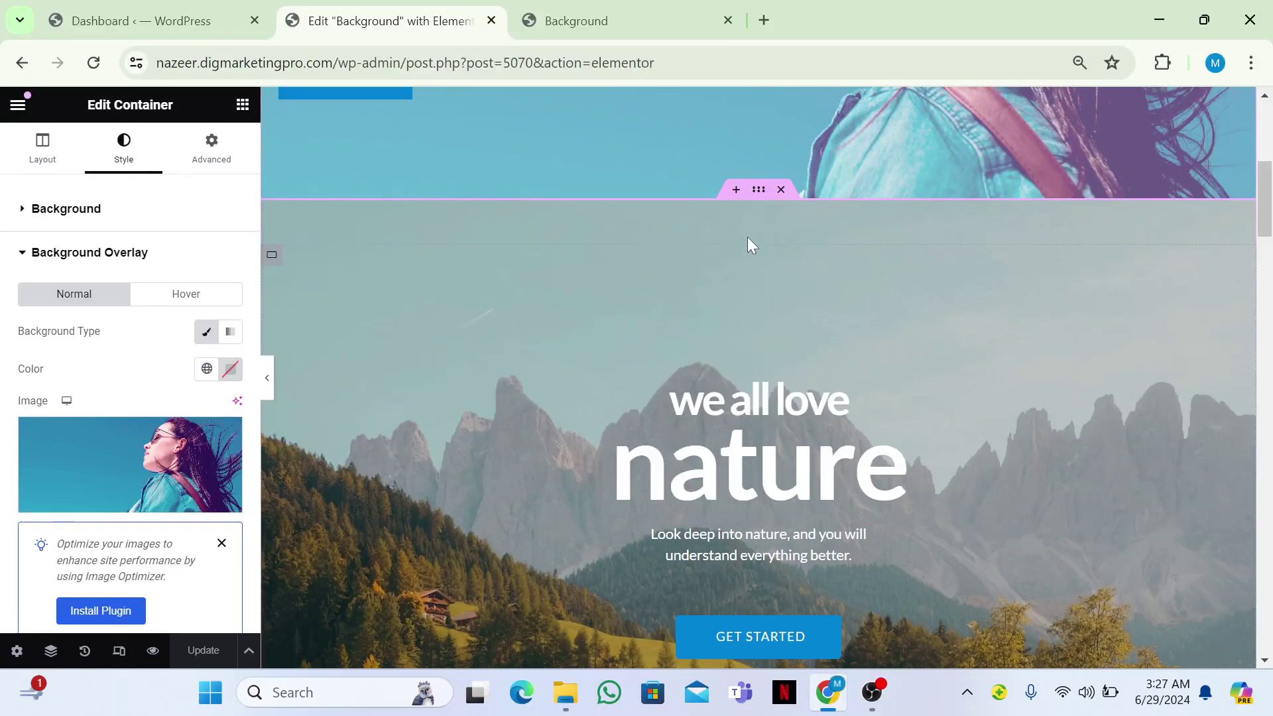
{"action": "scroll", "coordinate": [761, 358], "scroll_direction": "down", "scroll_amount": 8}
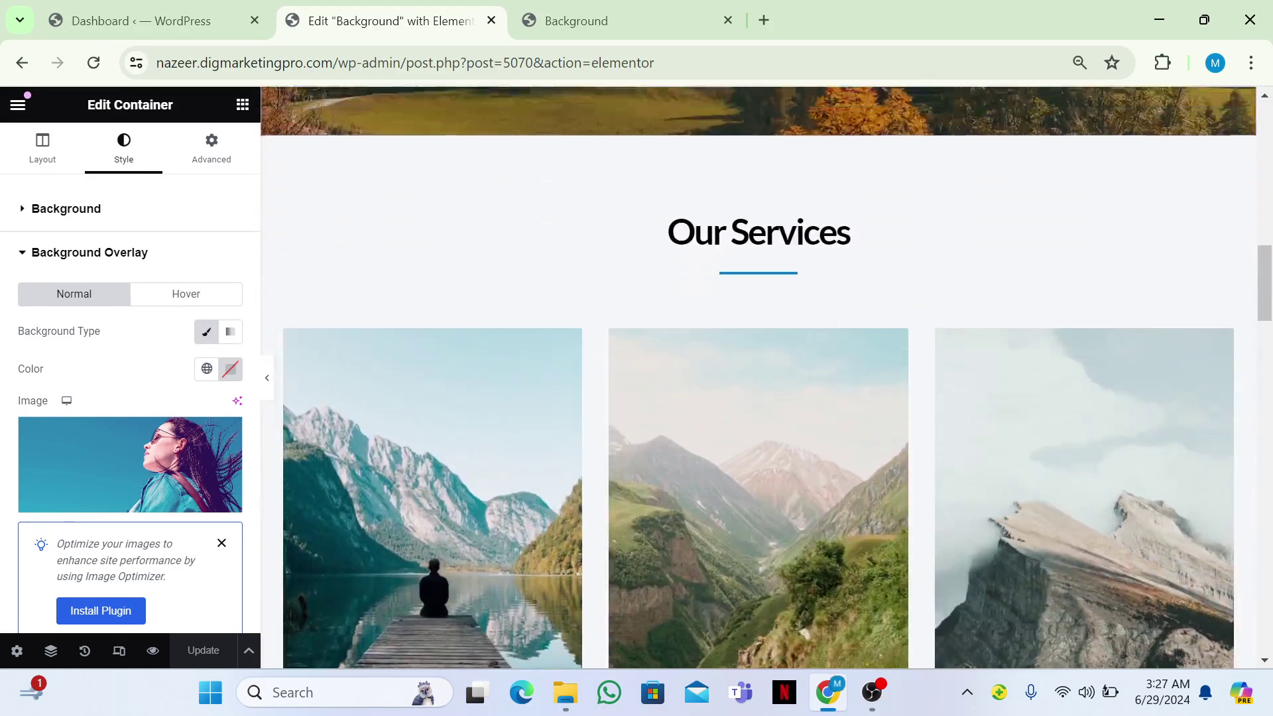
{"action": "scroll", "coordinate": [761, 358], "scroll_direction": "up", "scroll_amount": 5}
{"action": "scroll", "coordinate": [758, 377], "scroll_direction": "up", "scroll_amount": 3}
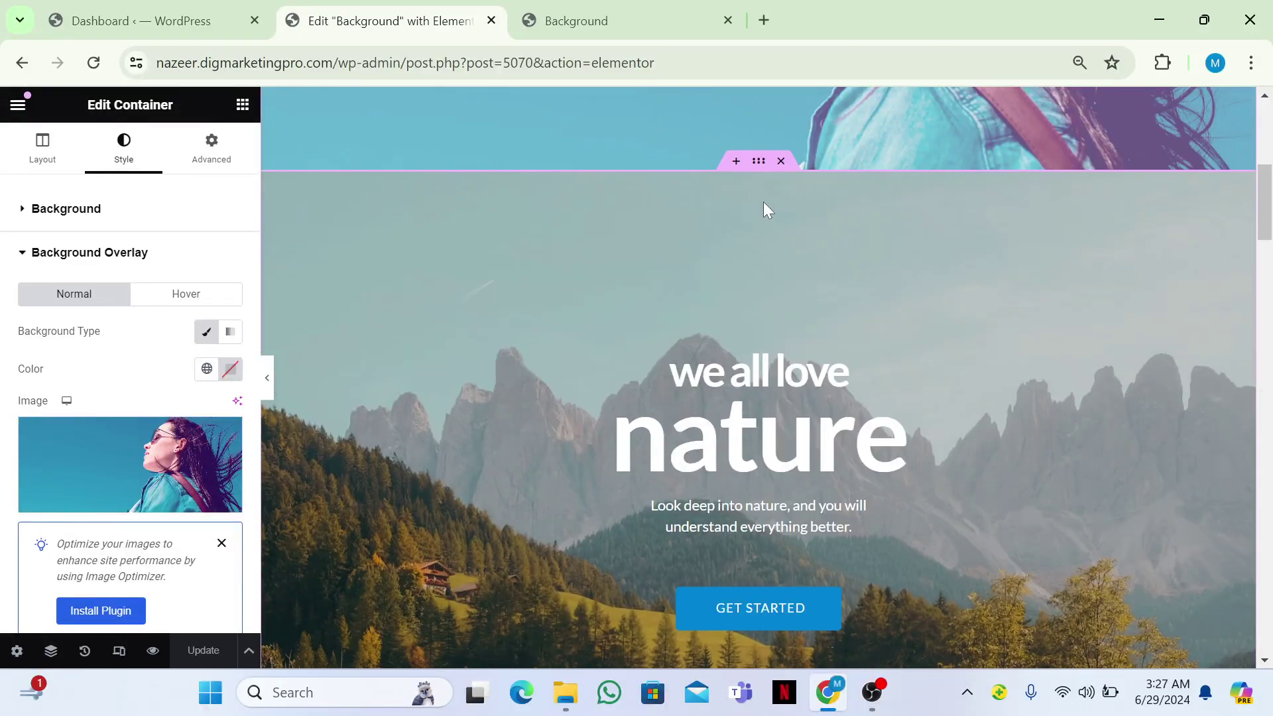
{"action": "left_click", "coordinate": [757, 162]}
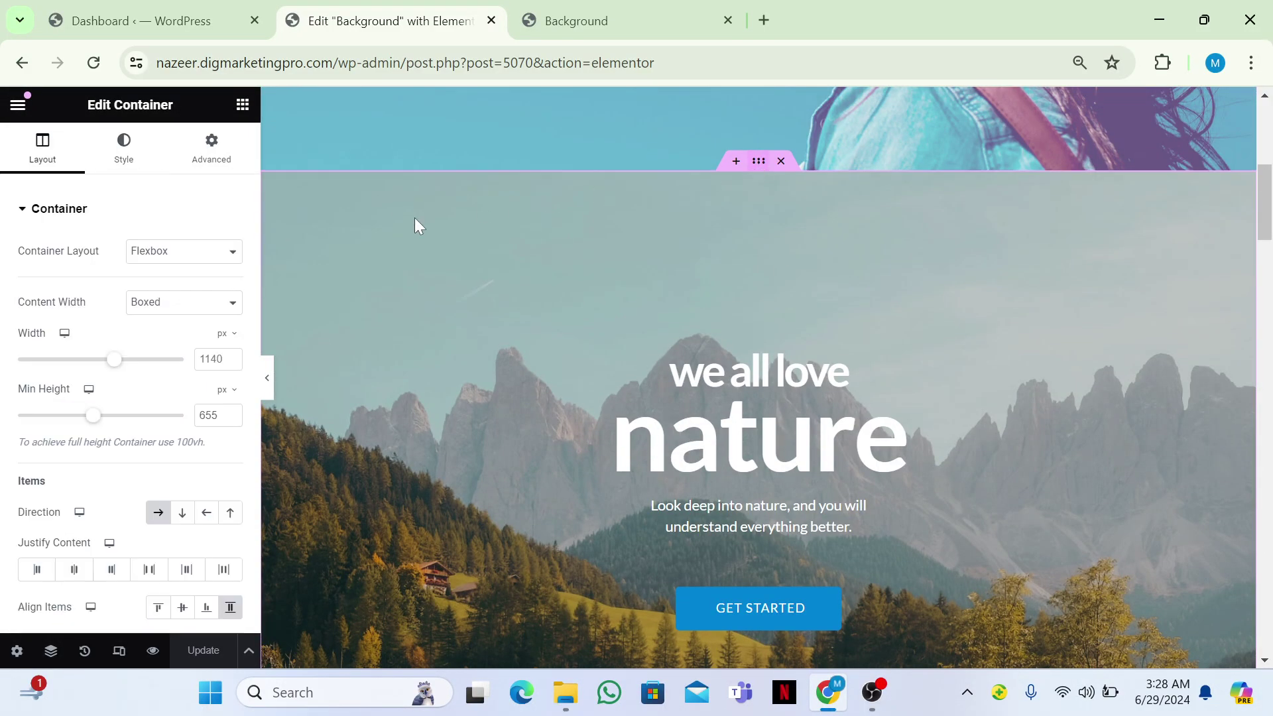
{"action": "left_click", "coordinate": [137, 166]}
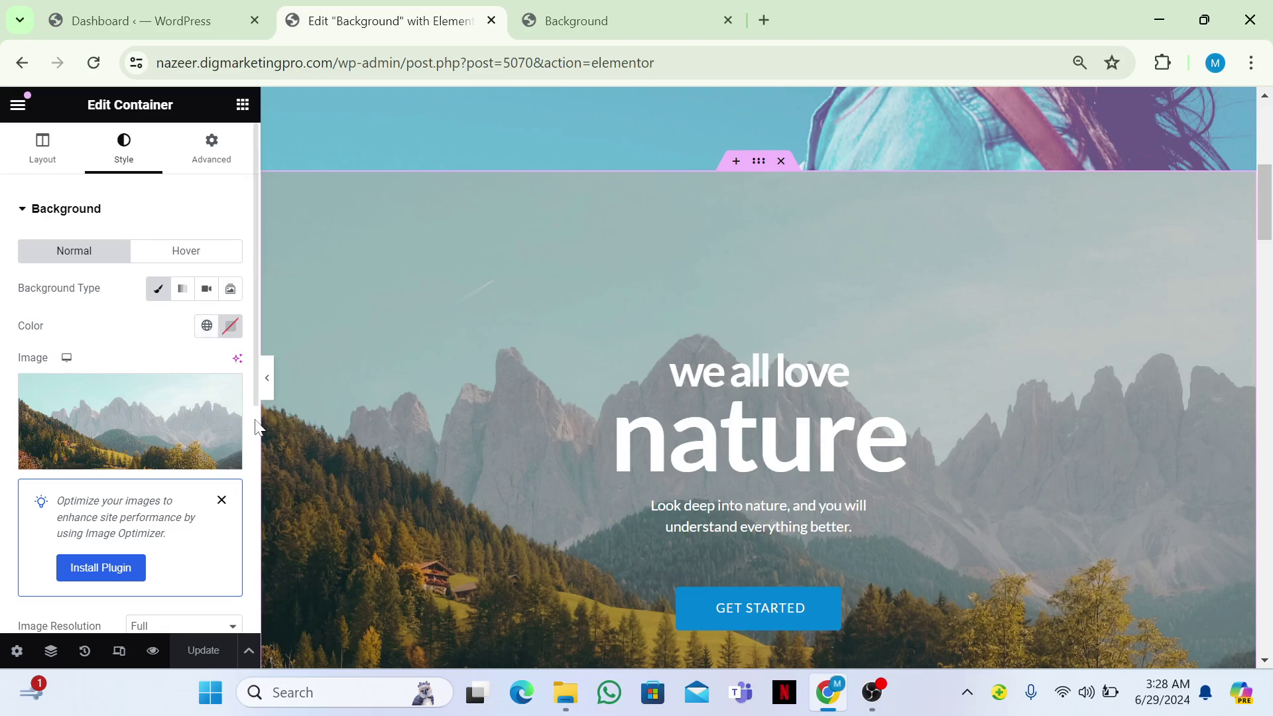
{"action": "scroll", "coordinate": [255, 428], "scroll_direction": "down", "scroll_amount": 5}
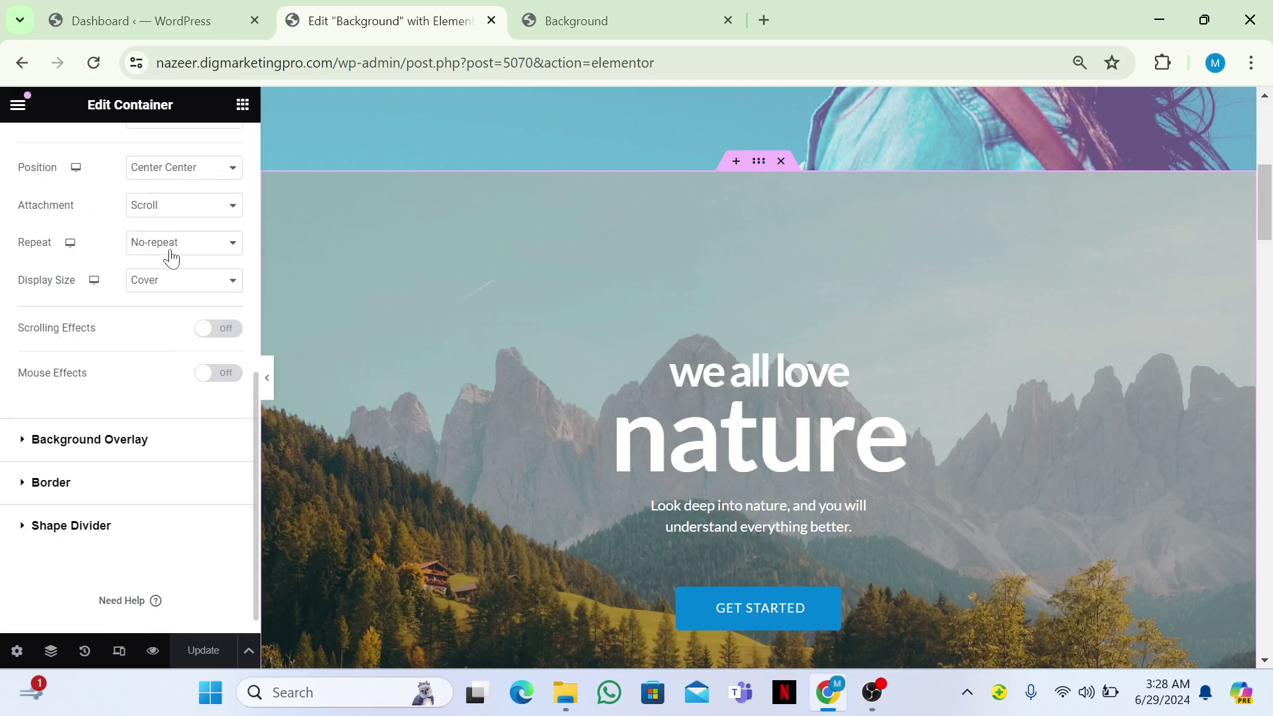
{"action": "left_click", "coordinate": [152, 209]}
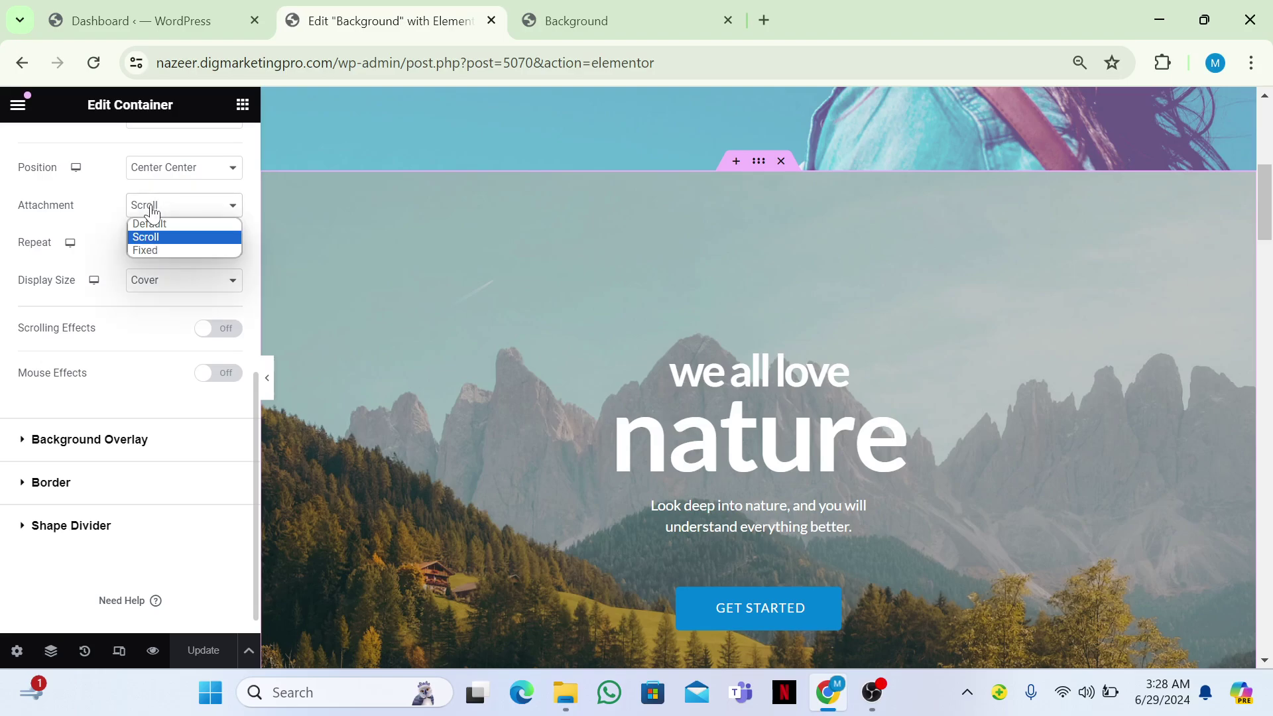
{"action": "left_click", "coordinate": [148, 250]}
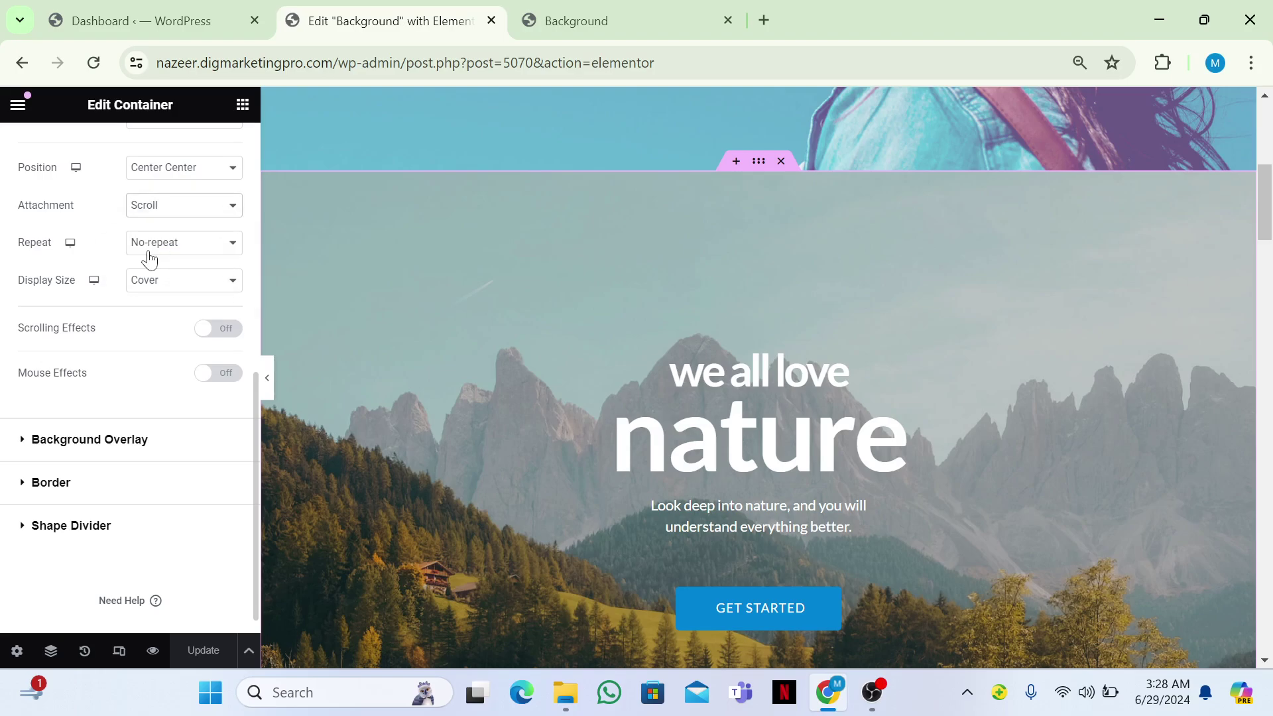
{"action": "left_click", "coordinate": [206, 656]}
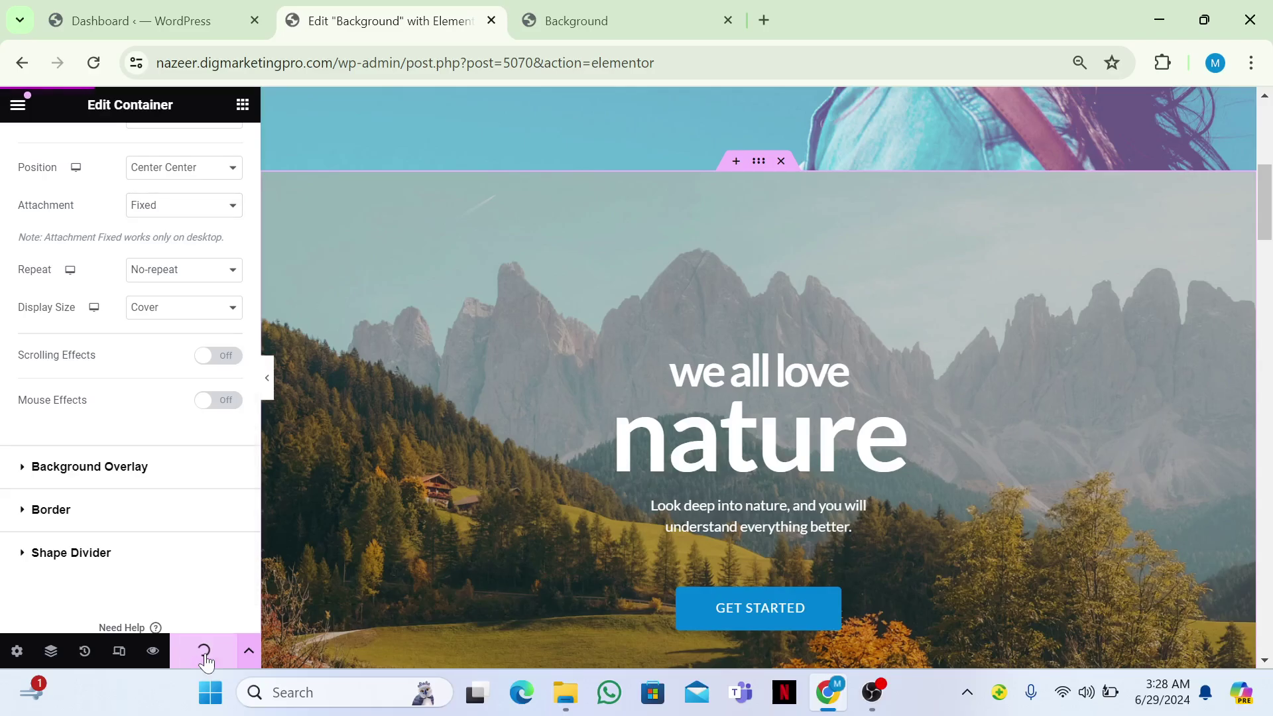
Step: Examine how the nature hero's fixed background image behaves while the page scrolls between the hero and Our Services sections
{"action": "scroll", "coordinate": [759, 377], "scroll_direction": "down", "scroll_amount": 12}
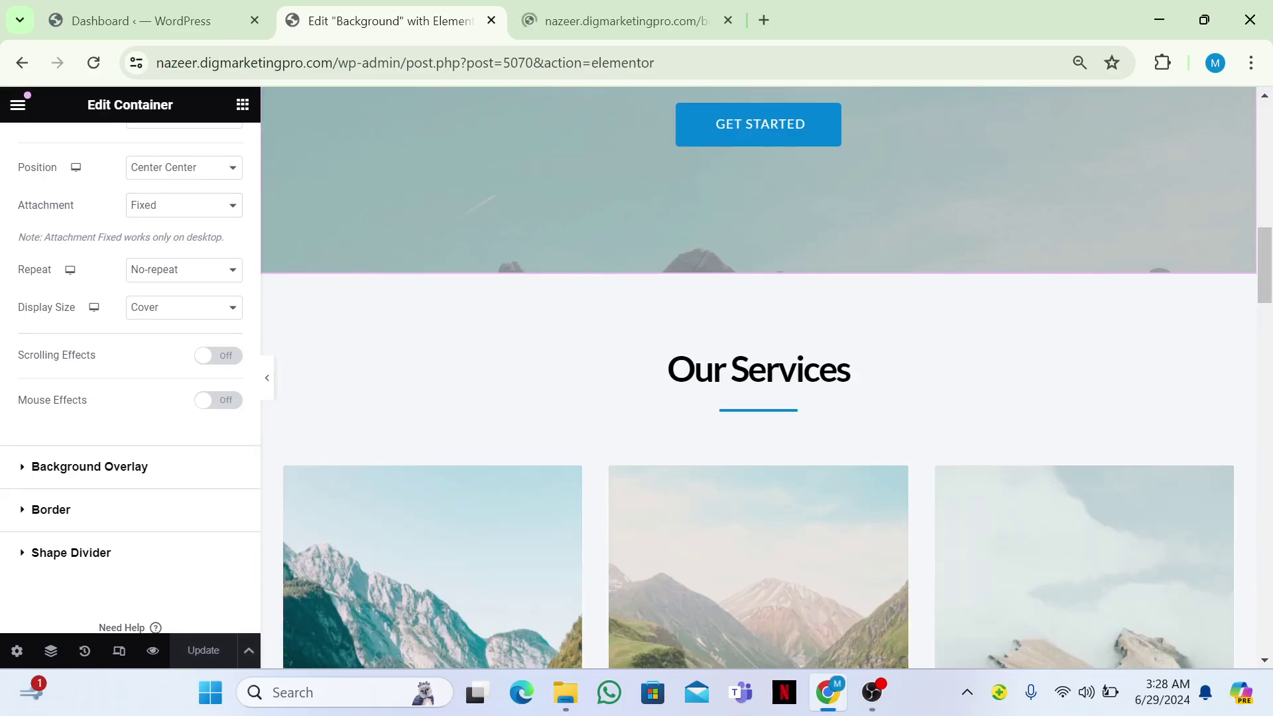
{"action": "scroll", "coordinate": [758, 378], "scroll_direction": "up", "scroll_amount": 8}
{"action": "scroll", "coordinate": [758, 377], "scroll_direction": "up", "scroll_amount": 8}
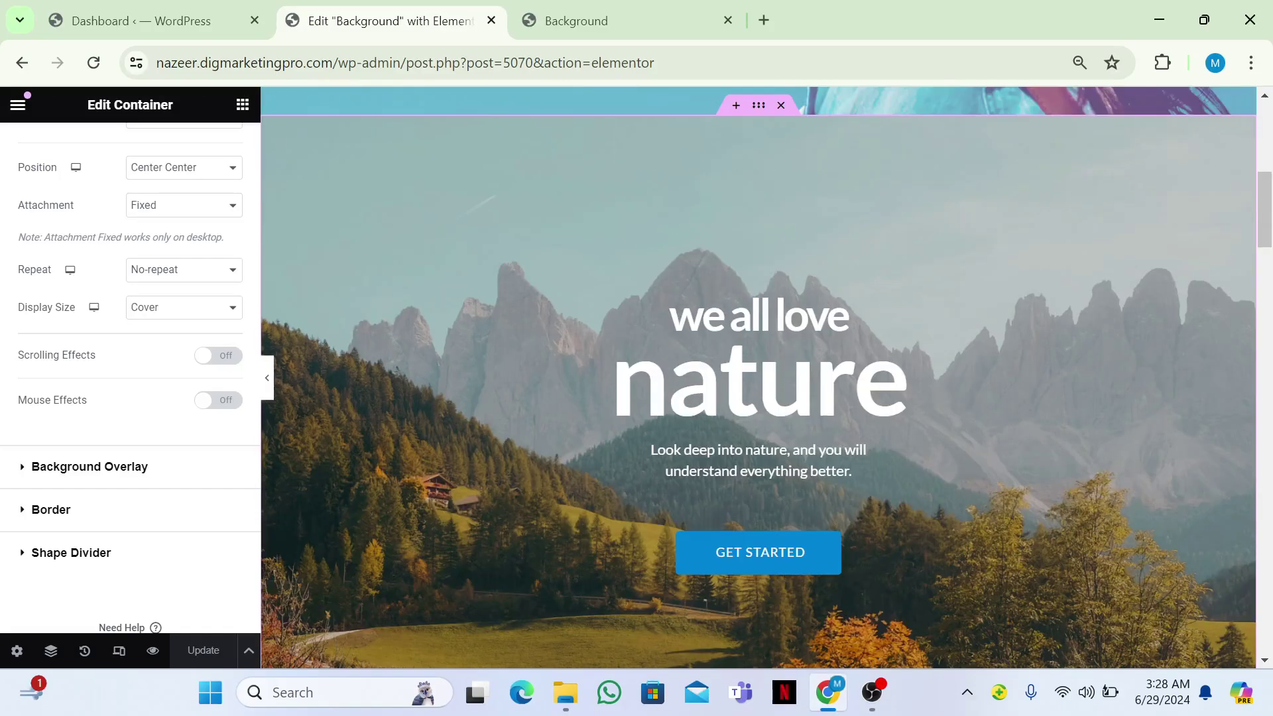
{"action": "scroll", "coordinate": [758, 378], "scroll_direction": "down", "scroll_amount": 10}
{"action": "scroll", "coordinate": [758, 378], "scroll_direction": "up", "scroll_amount": 9}
{"action": "scroll", "coordinate": [759, 378], "scroll_direction": "down", "scroll_amount": 4}
{"action": "scroll", "coordinate": [759, 377], "scroll_direction": "down", "scroll_amount": 3}
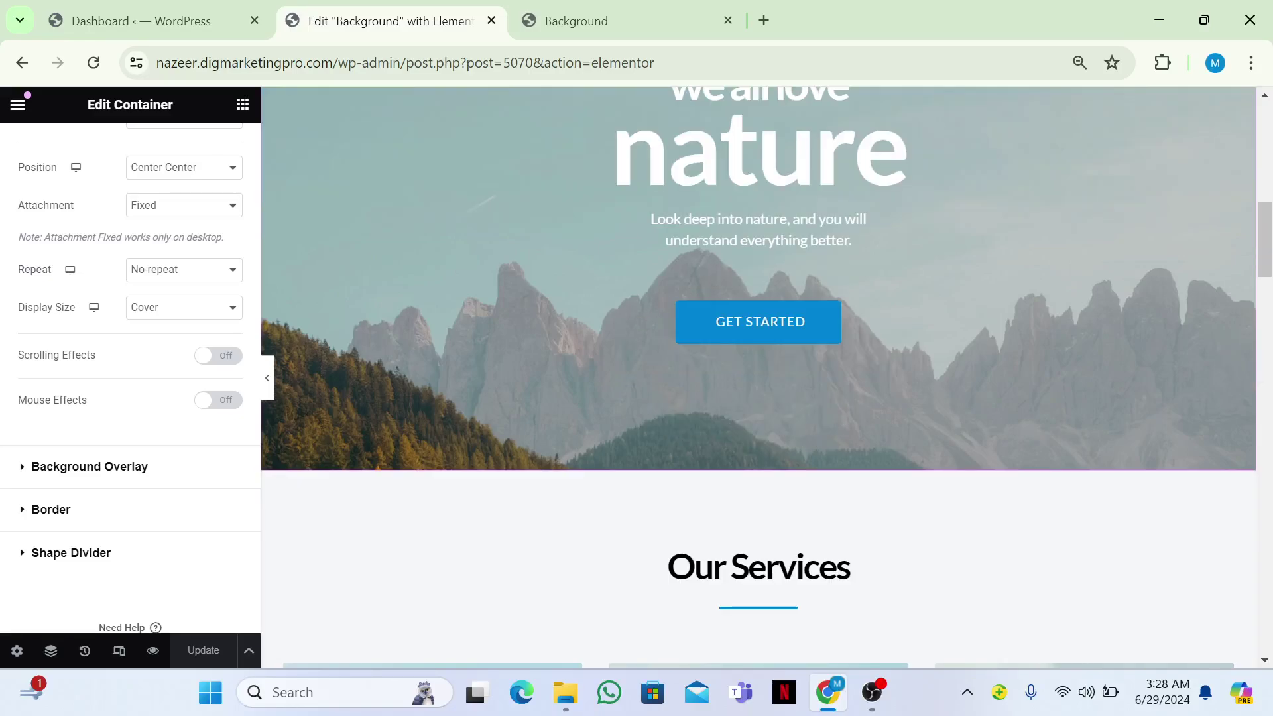
{"action": "scroll", "coordinate": [758, 378], "scroll_direction": "up", "scroll_amount": 5}
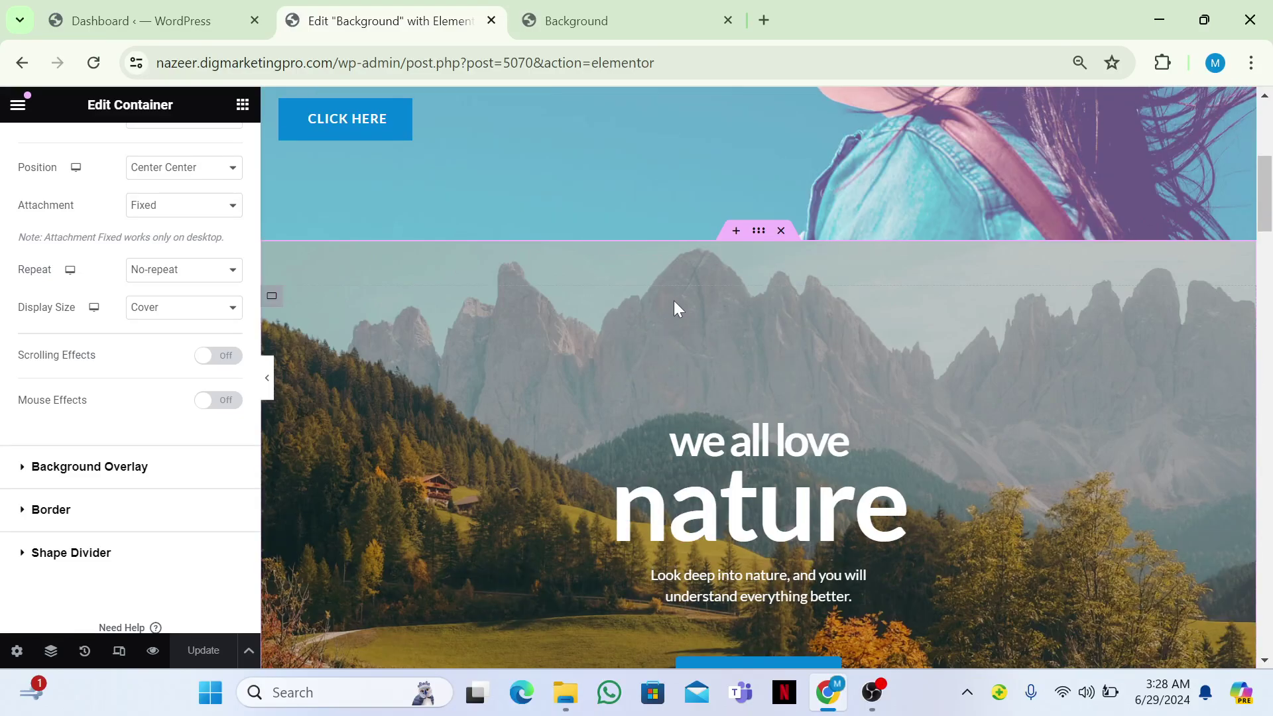
Step: Delete the imported "we all love nature" hero container from the page
{"action": "left_click", "coordinate": [781, 231]}
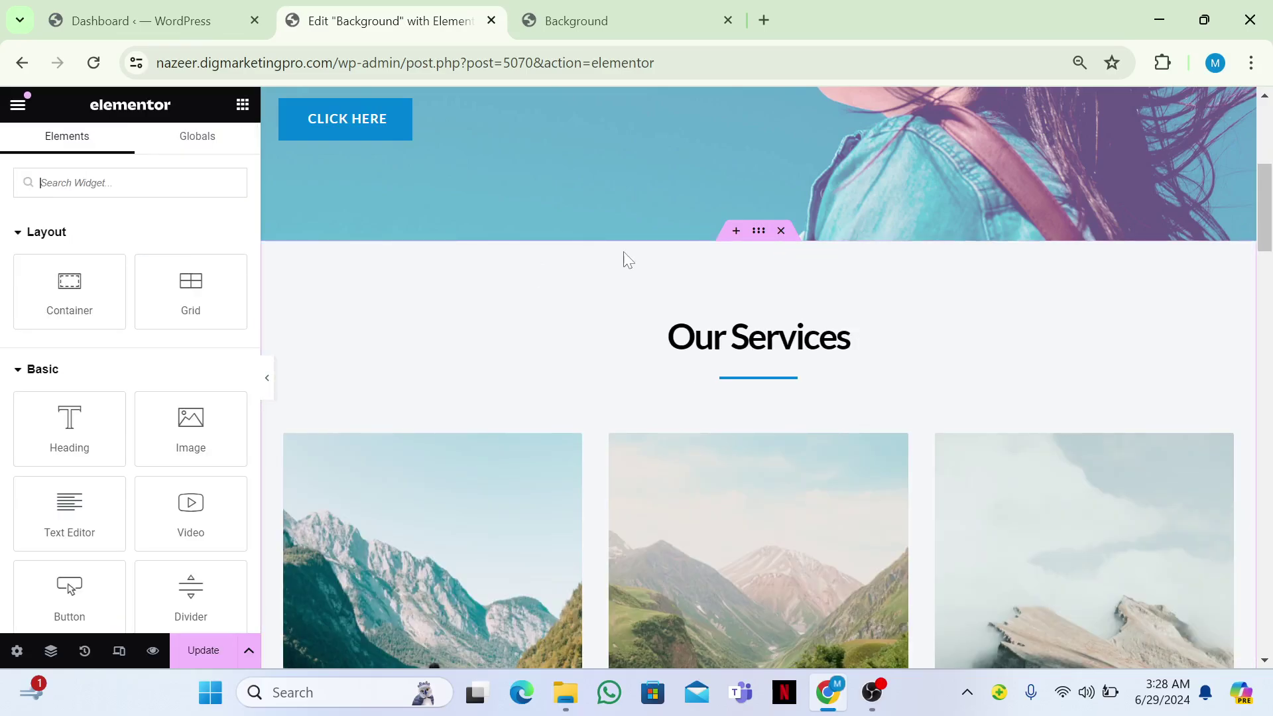
{"action": "scroll", "coordinate": [703, 305], "scroll_direction": "up", "scroll_amount": 5}
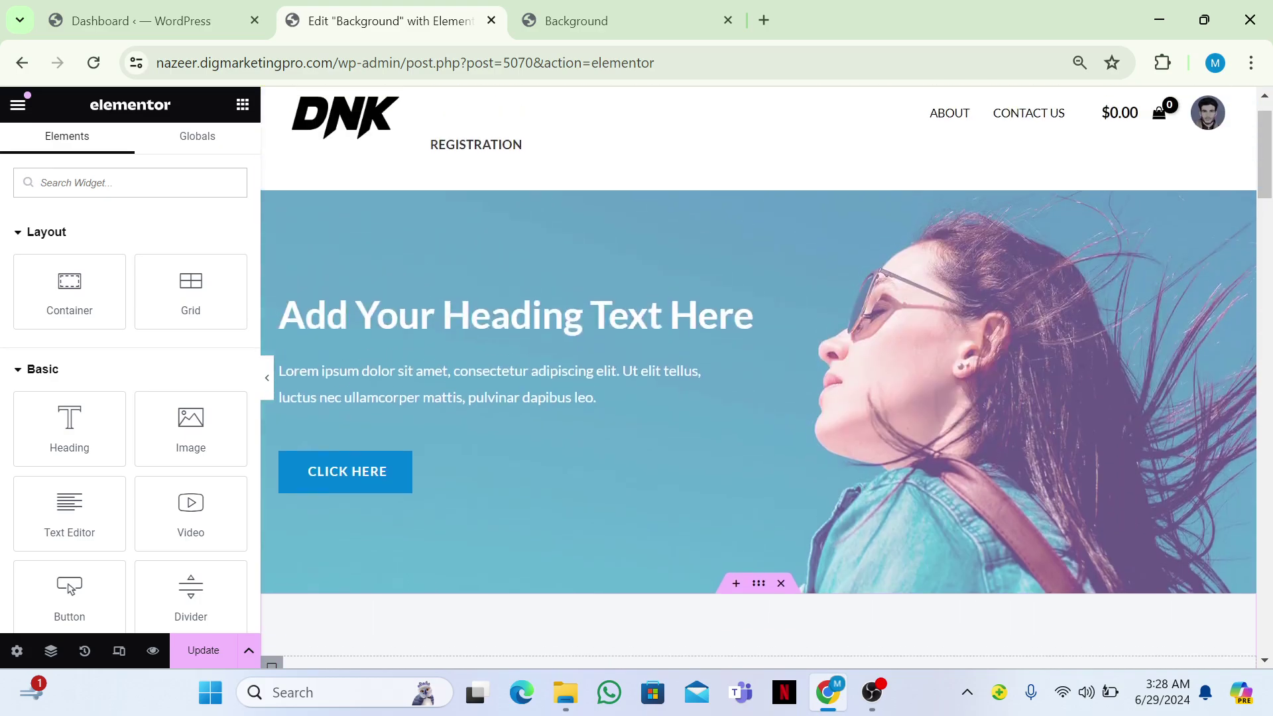
Step: Set the attachment of the "Add Your Heading Text Here" hero container's background overlay image to Fixed
{"action": "scroll", "coordinate": [761, 271], "scroll_direction": "up", "scroll_amount": 1}
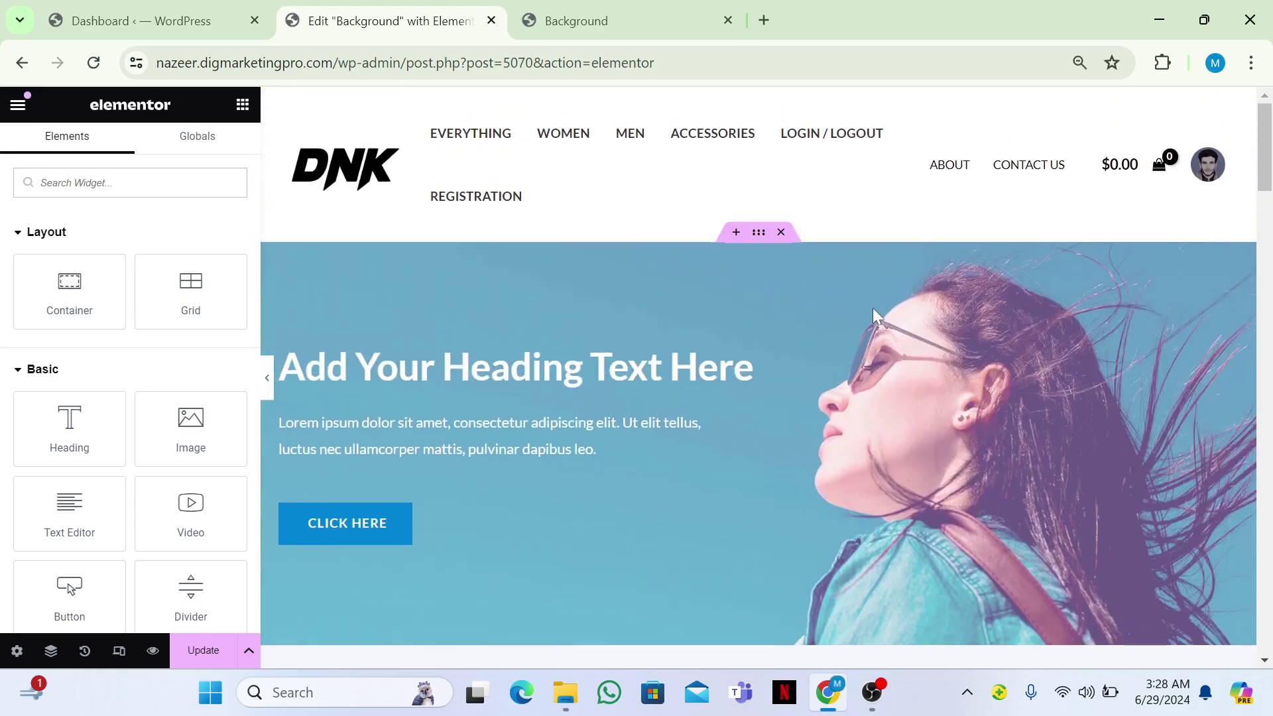
{"action": "left_click", "coordinate": [759, 234]}
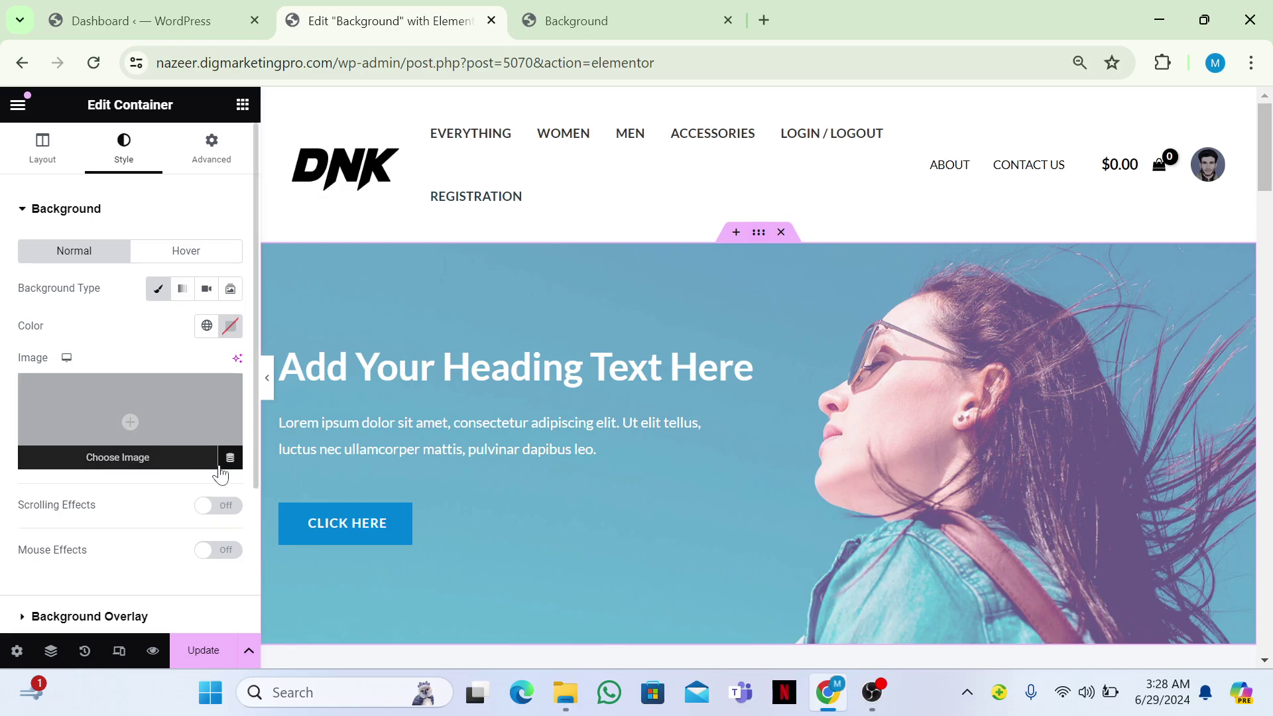
{"action": "scroll", "coordinate": [253, 495], "scroll_direction": "down", "scroll_amount": 3}
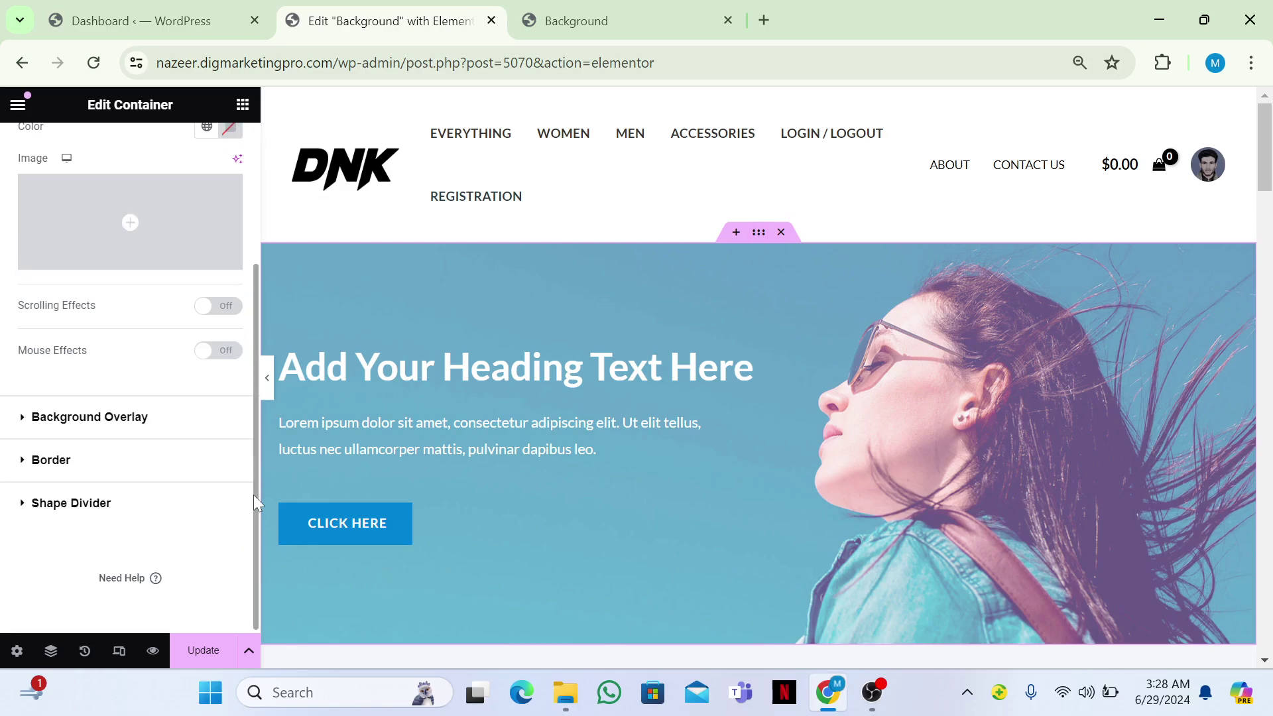
{"action": "left_click", "coordinate": [79, 416]}
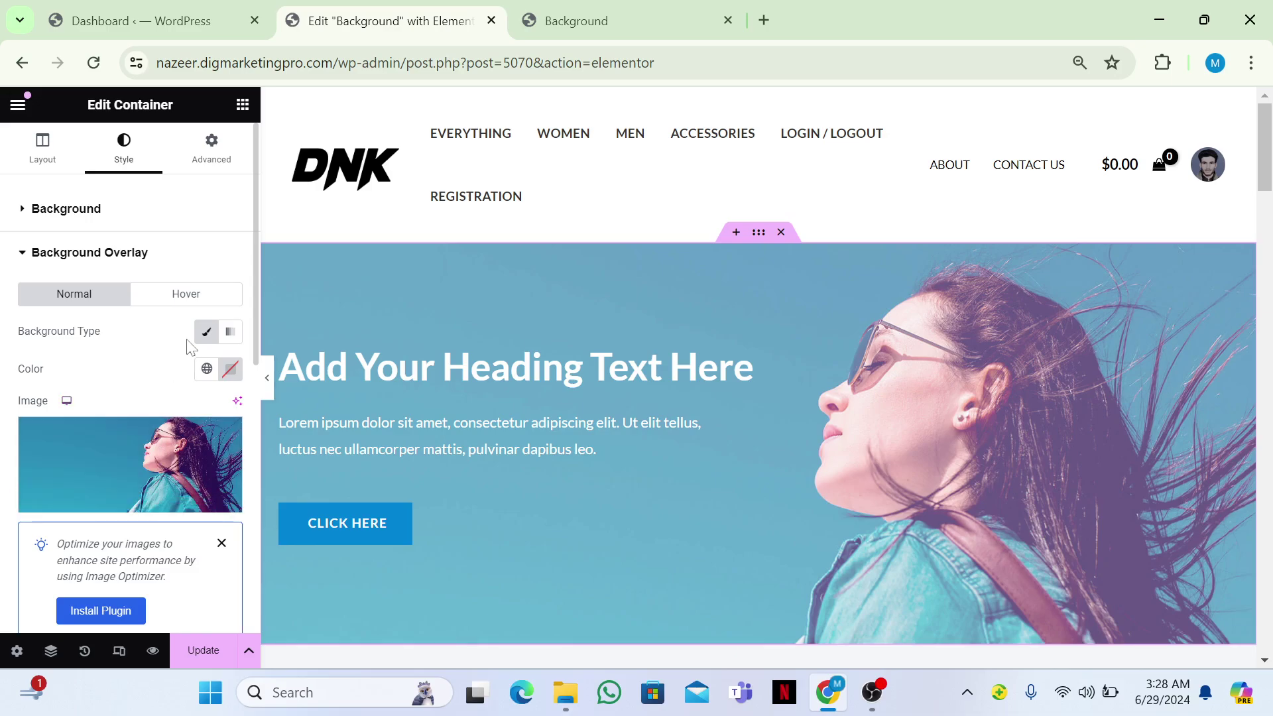
{"action": "scroll", "coordinate": [253, 414], "scroll_direction": "down", "scroll_amount": 5}
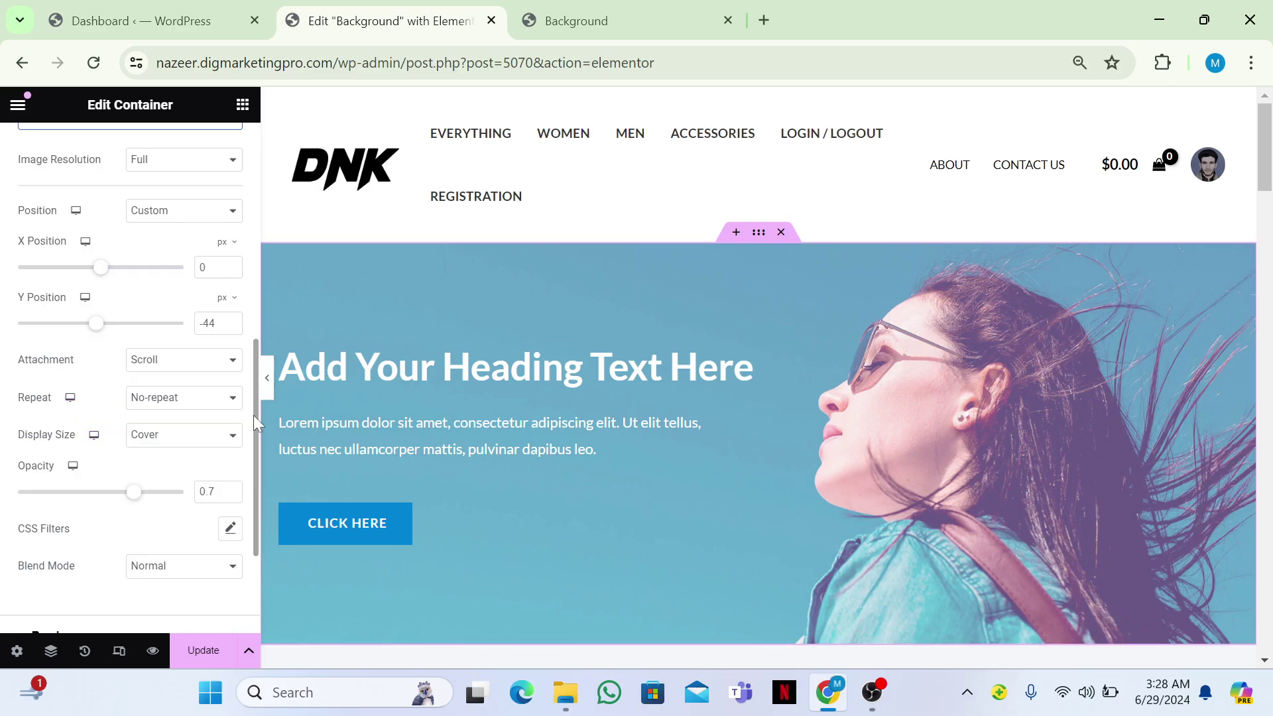
{"action": "left_click", "coordinate": [189, 398]}
{"action": "left_click", "coordinate": [190, 400]}
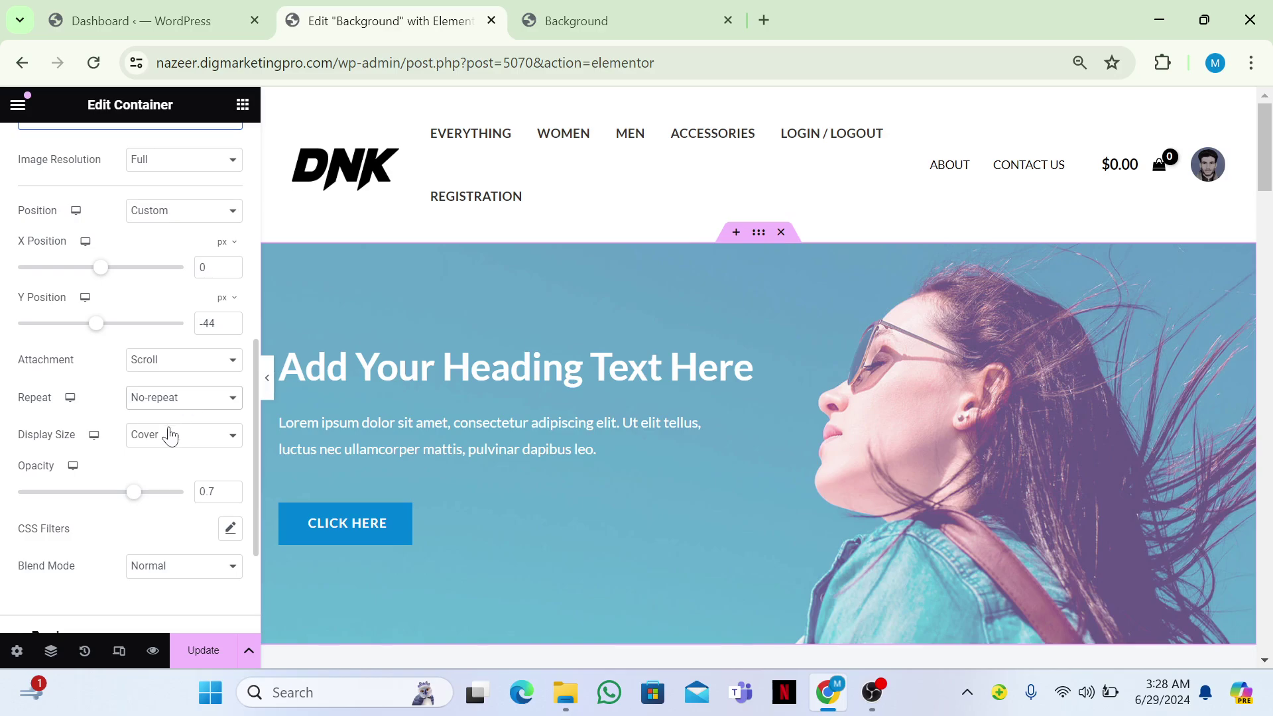
{"action": "left_click", "coordinate": [171, 359]}
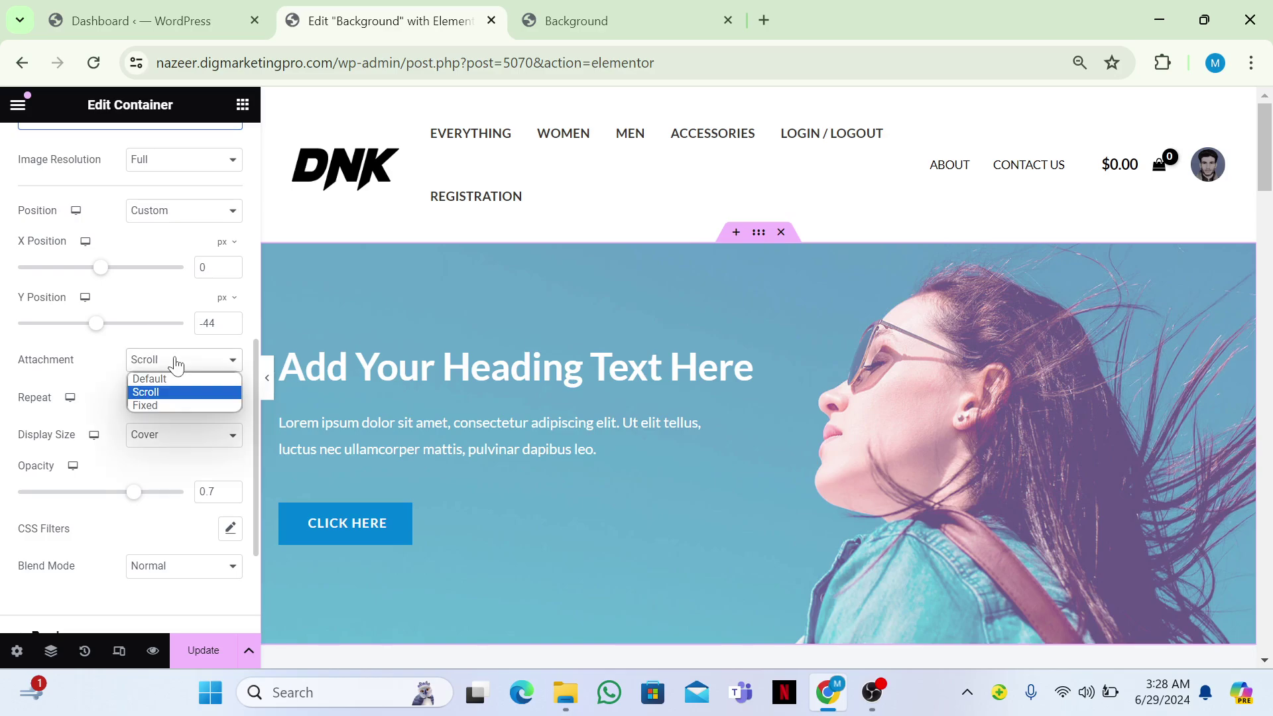
{"action": "left_click", "coordinate": [153, 406]}
Step: Update the page and review the hero's fixed overlay while scrolling the Background preview down to the service cards
{"action": "left_click", "coordinate": [204, 650]}
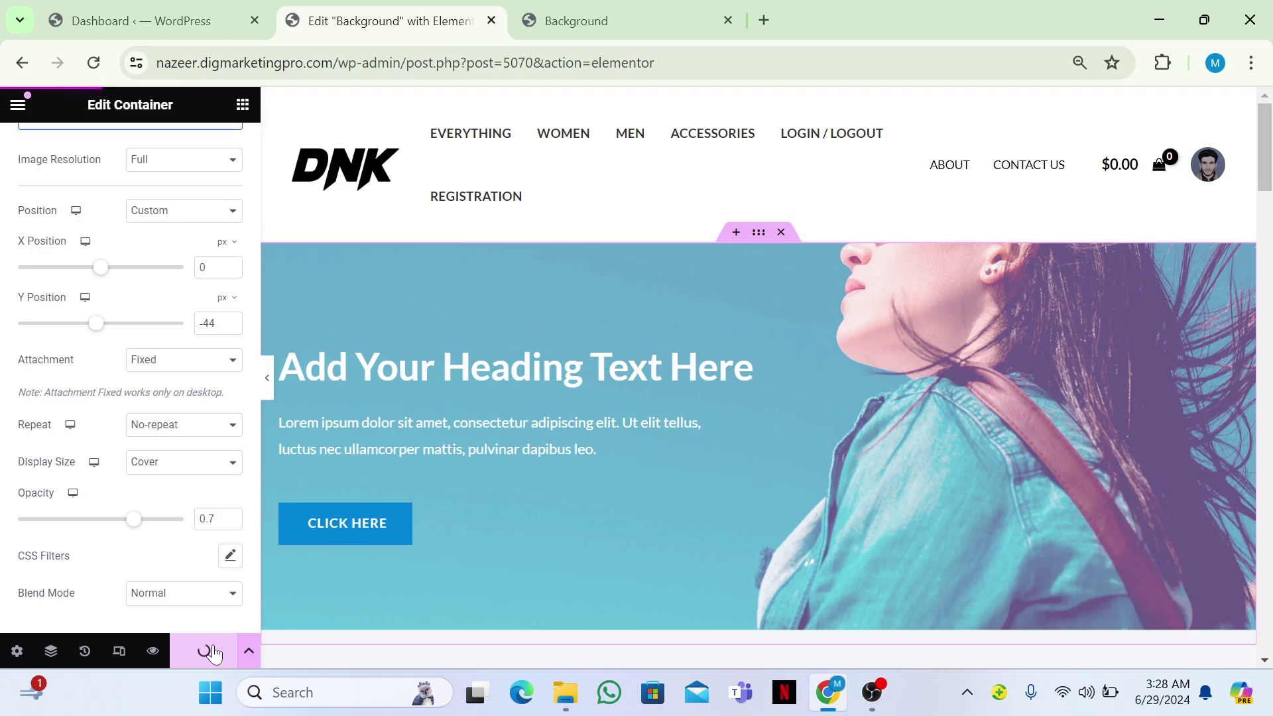
{"action": "left_click", "coordinate": [674, 9]}
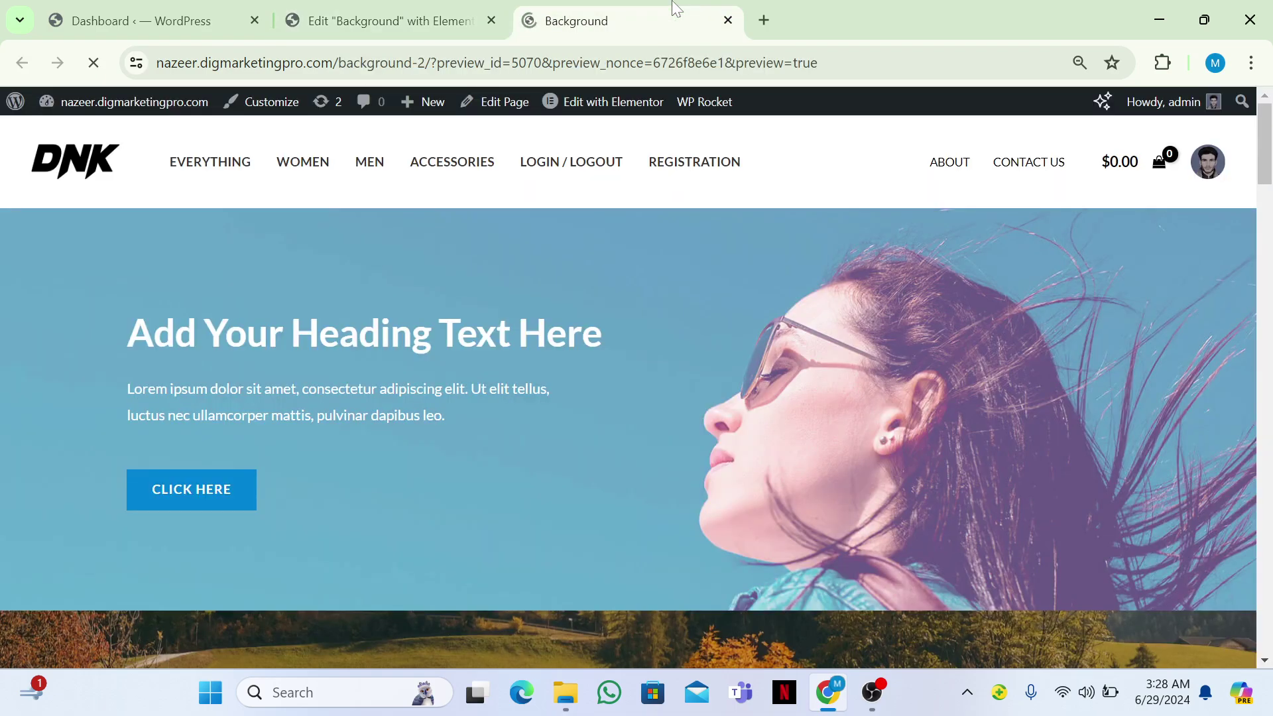
{"action": "scroll", "coordinate": [636, 398], "scroll_direction": "down", "scroll_amount": 9}
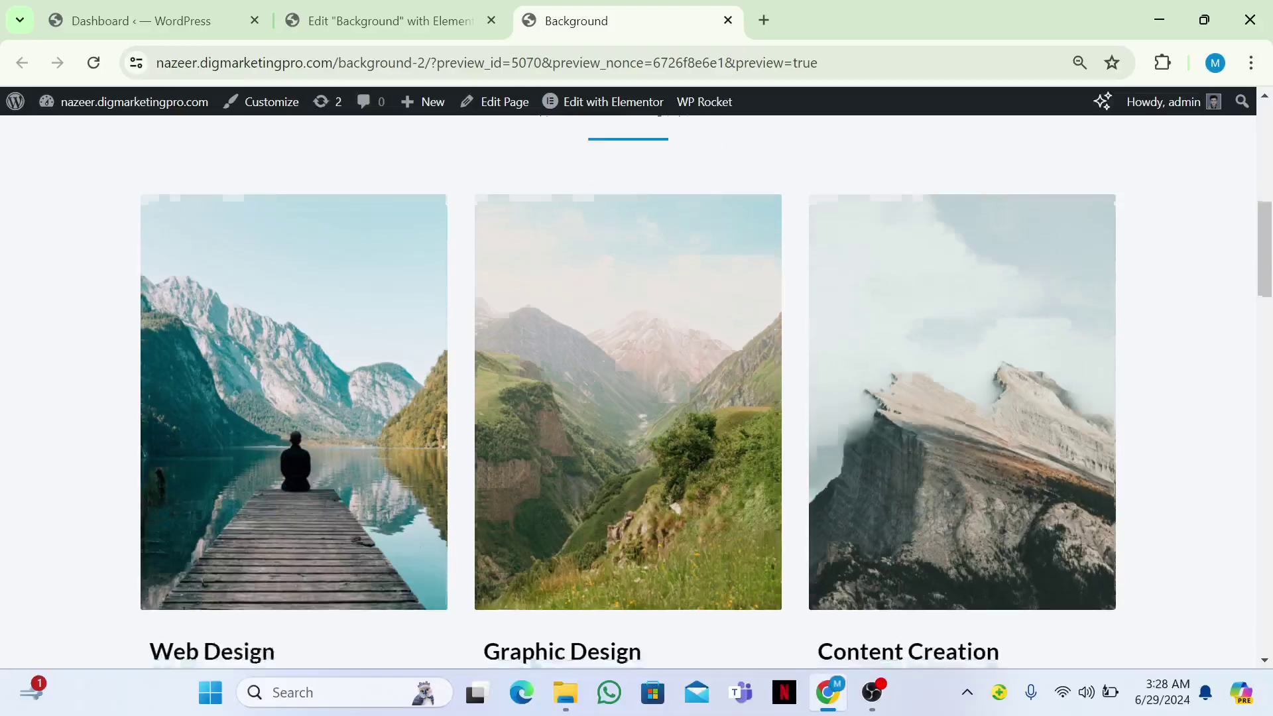
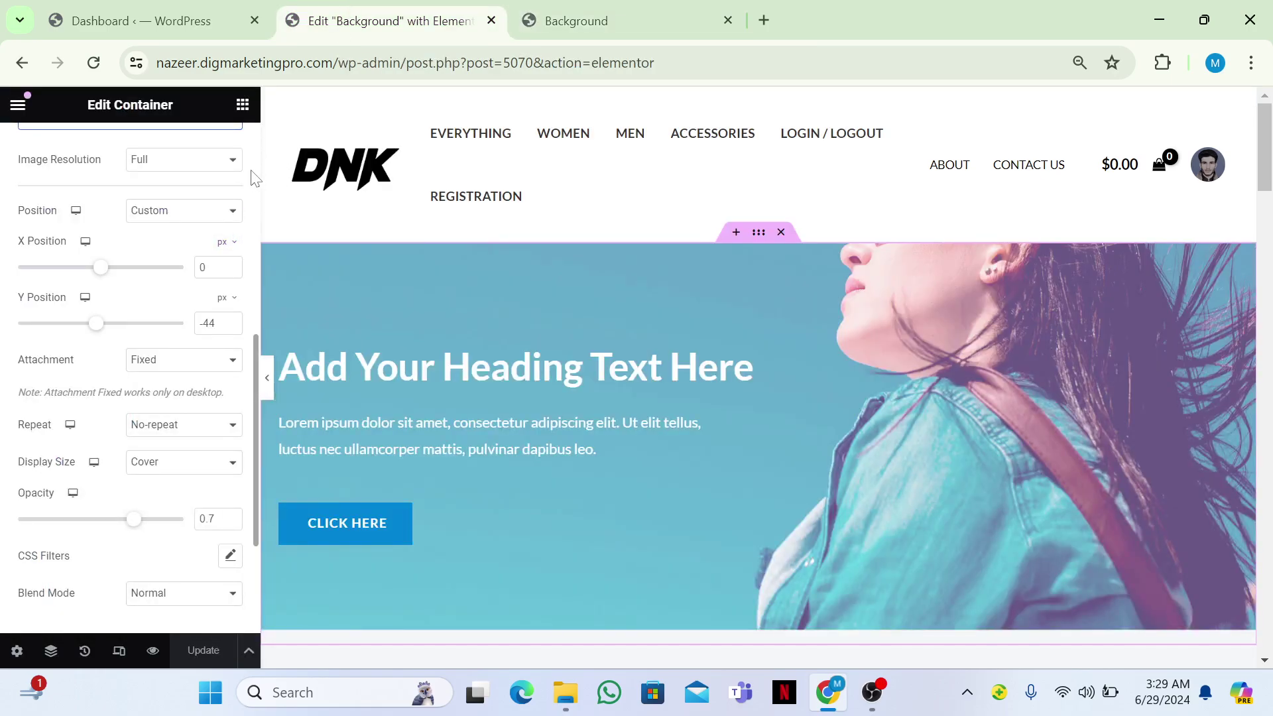
Step: Back in the editor, switch the hero container's normal background type to Slideshow
{"action": "scroll", "coordinate": [250, 169], "scroll_direction": "up", "scroll_amount": 8}
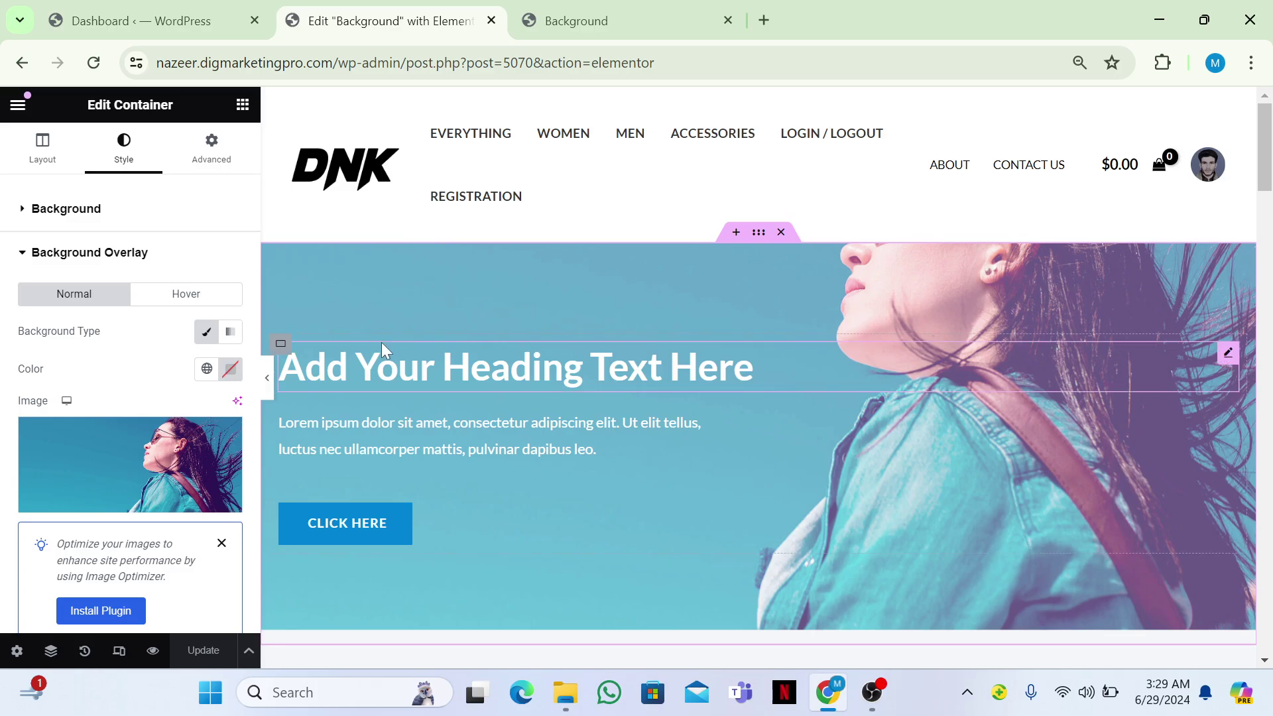
{"action": "left_click", "coordinate": [40, 206]}
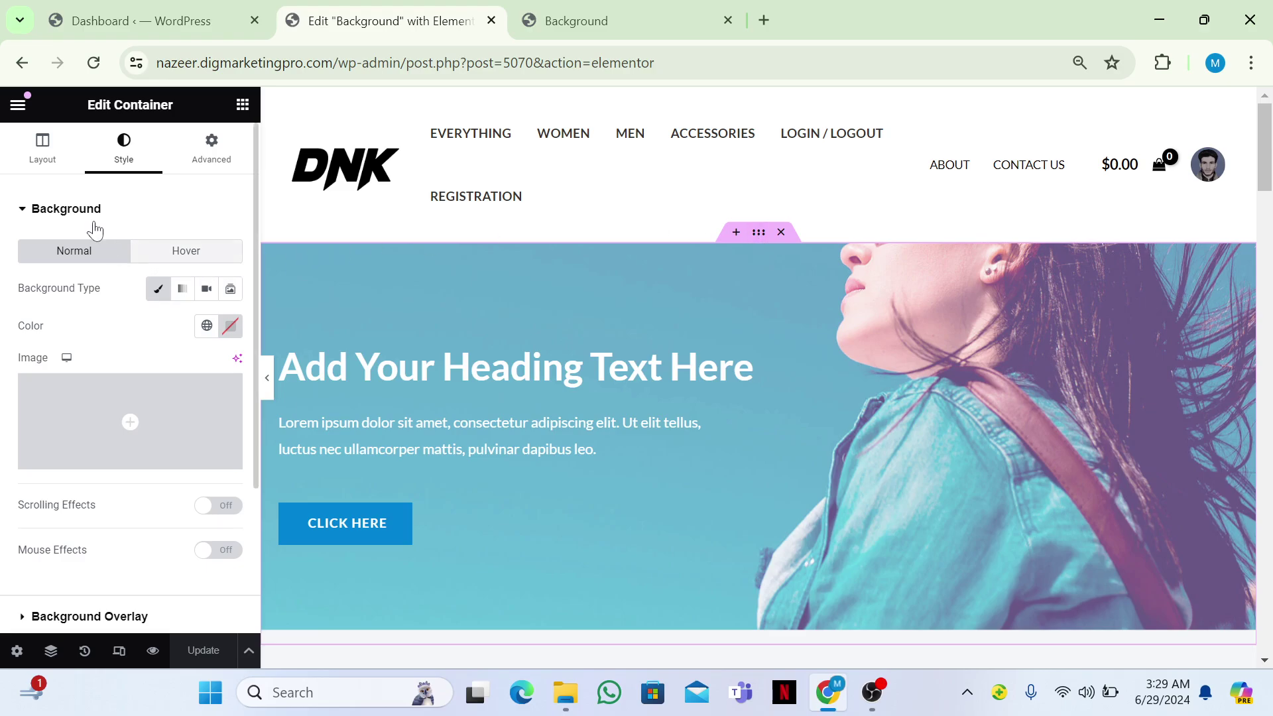
{"action": "left_click", "coordinate": [71, 207]}
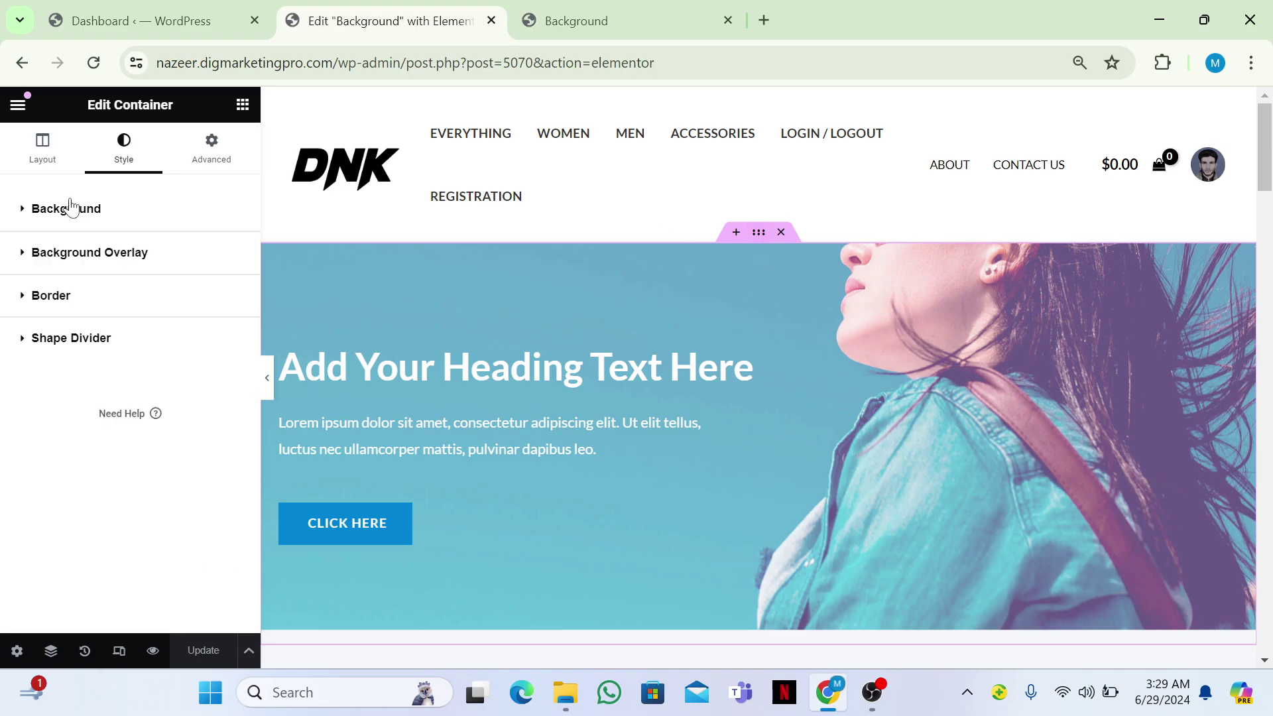
{"action": "left_click", "coordinate": [71, 208]}
{"action": "left_click", "coordinate": [72, 207]}
{"action": "left_click", "coordinate": [72, 207]}
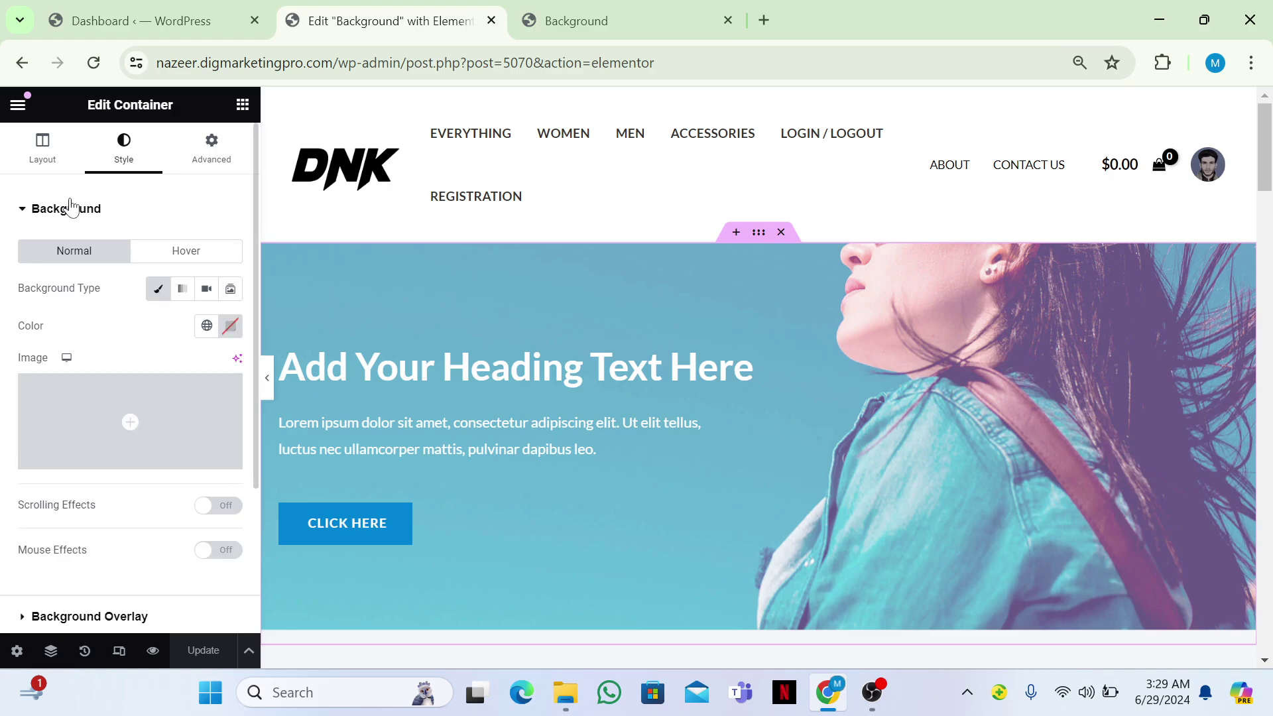
{"action": "left_click", "coordinate": [231, 290]}
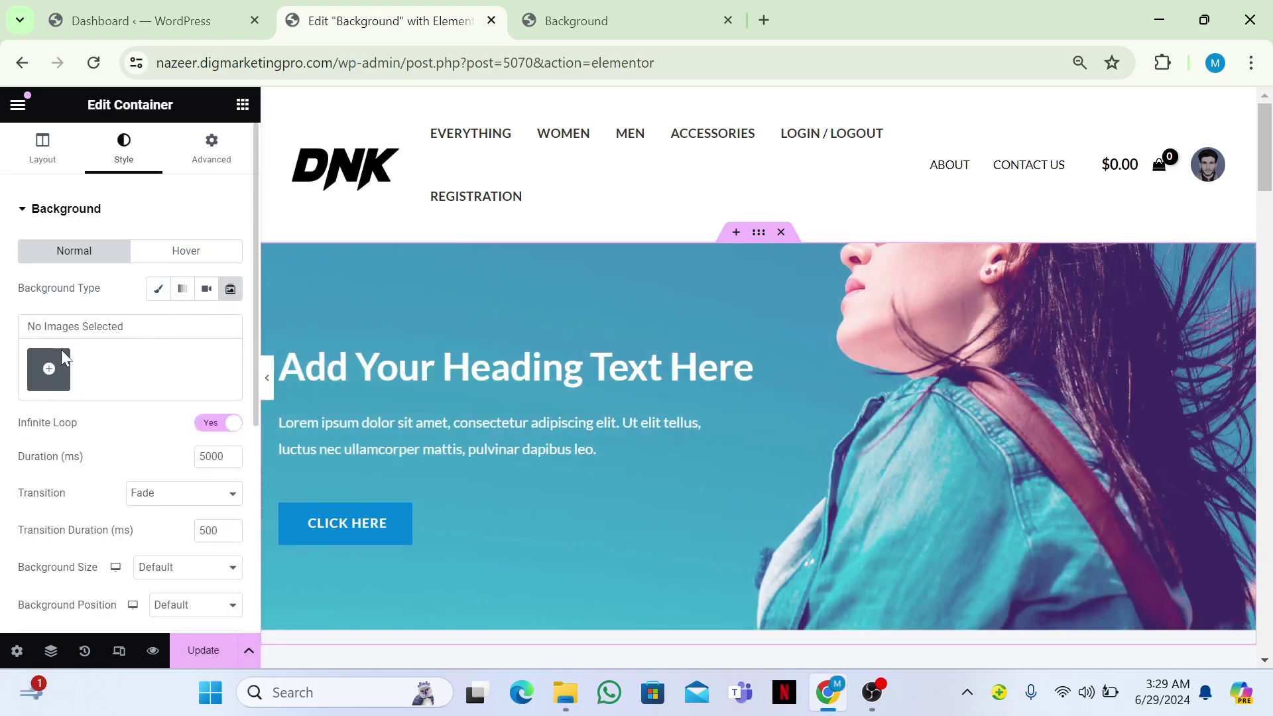
Step: Create and insert a slideshow gallery from three media library images: the office group on chairs, banner-05-1.jpg and banner-06-1.jpg
{"action": "left_click", "coordinate": [56, 362]}
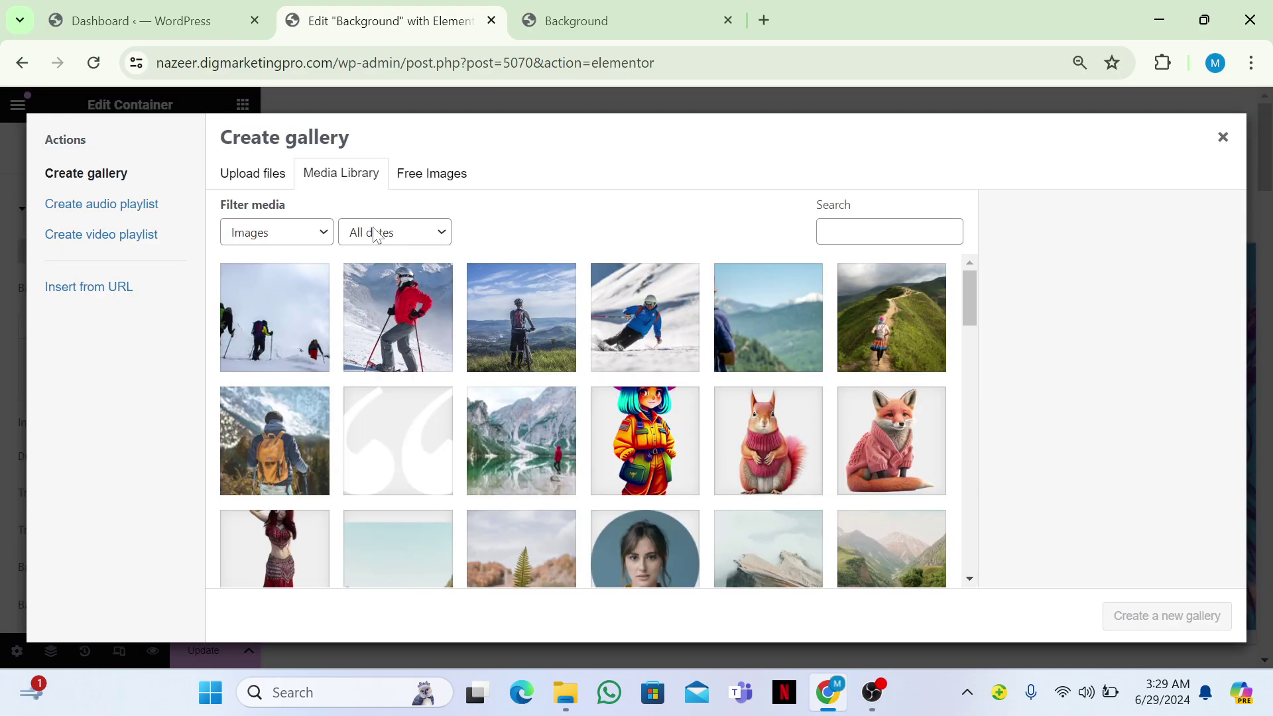
{"action": "scroll", "coordinate": [678, 411], "scroll_direction": "down", "scroll_amount": 3}
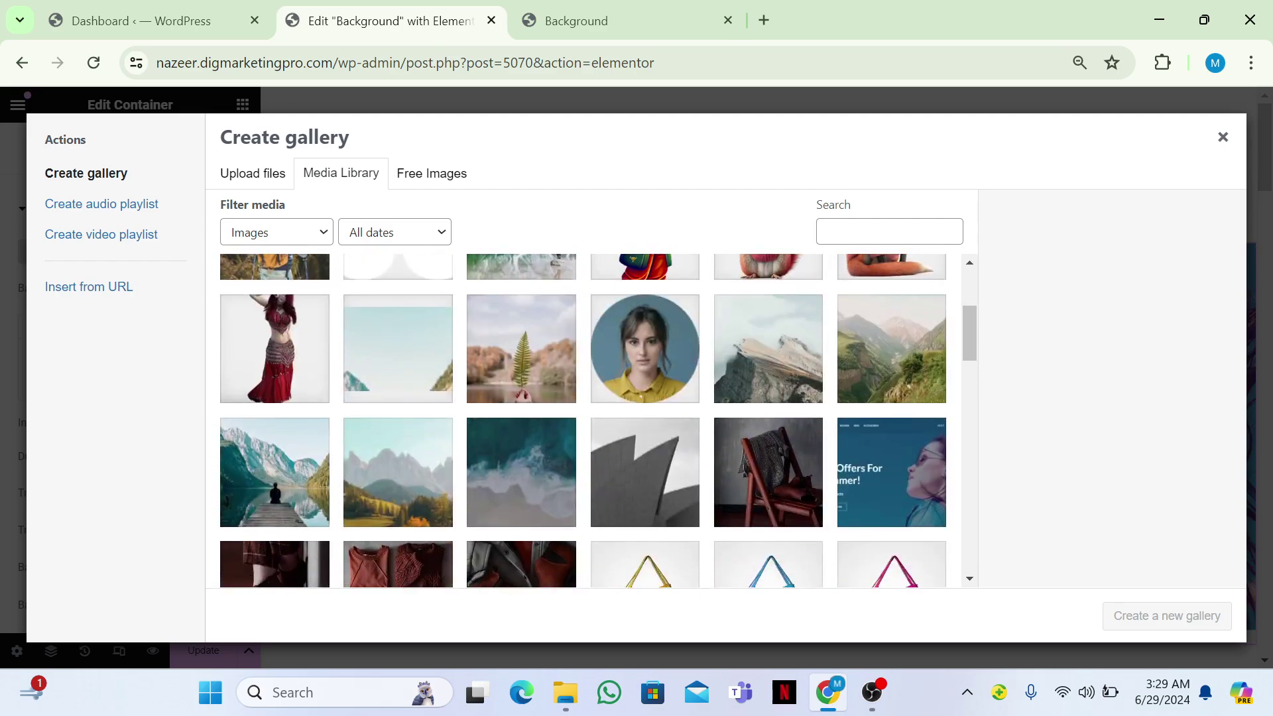
{"action": "scroll", "coordinate": [597, 420], "scroll_direction": "down", "scroll_amount": 20}
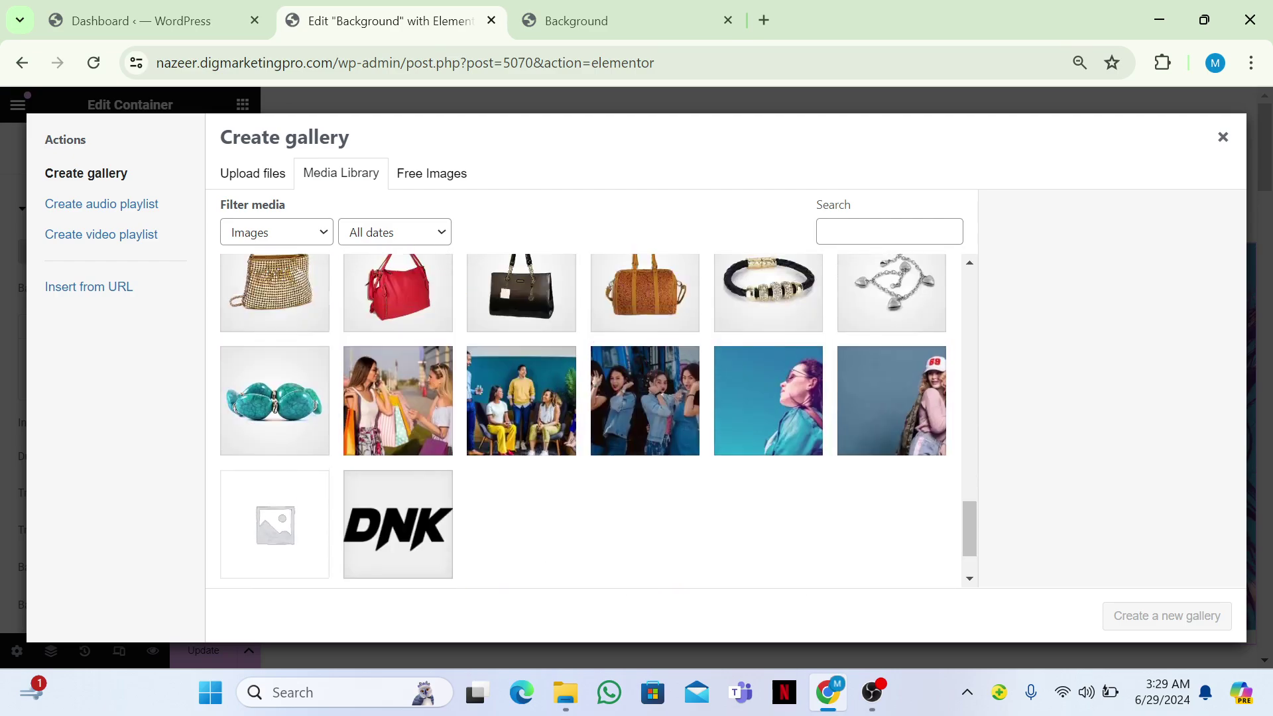
{"action": "left_click", "coordinate": [521, 400]}
{"action": "left_click", "coordinate": [639, 418]}
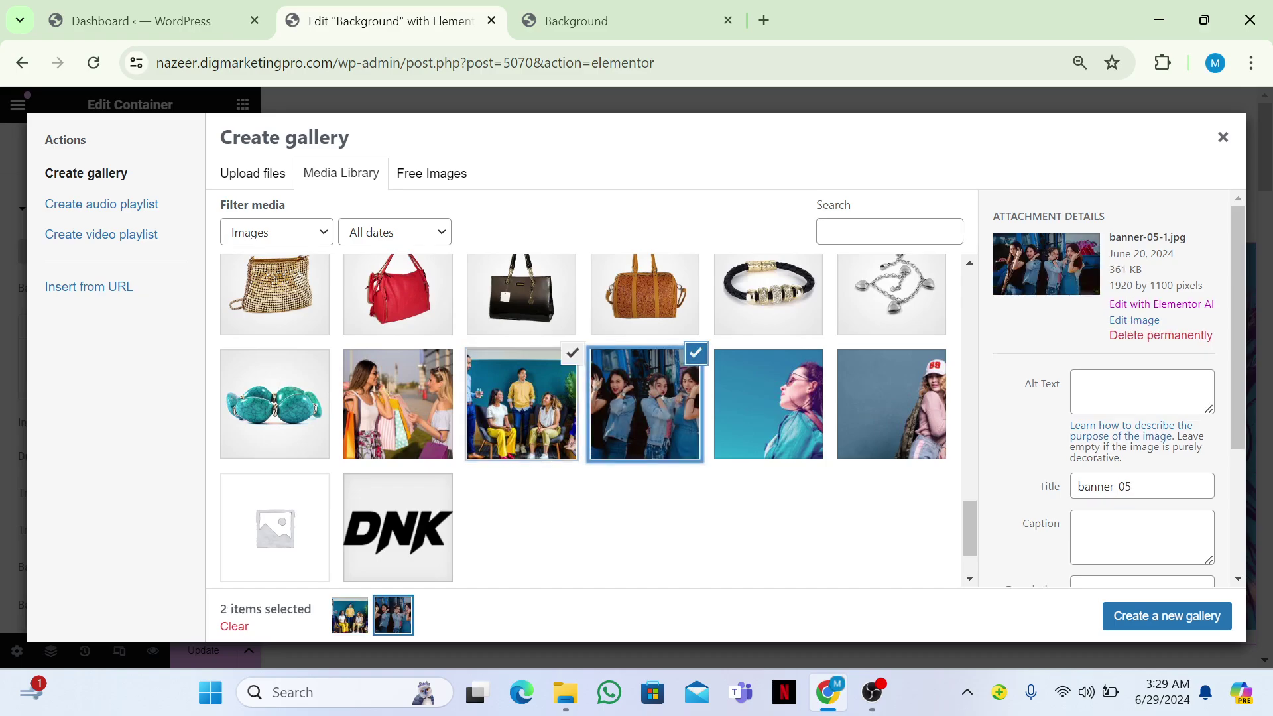
{"action": "left_click", "coordinate": [397, 404]}
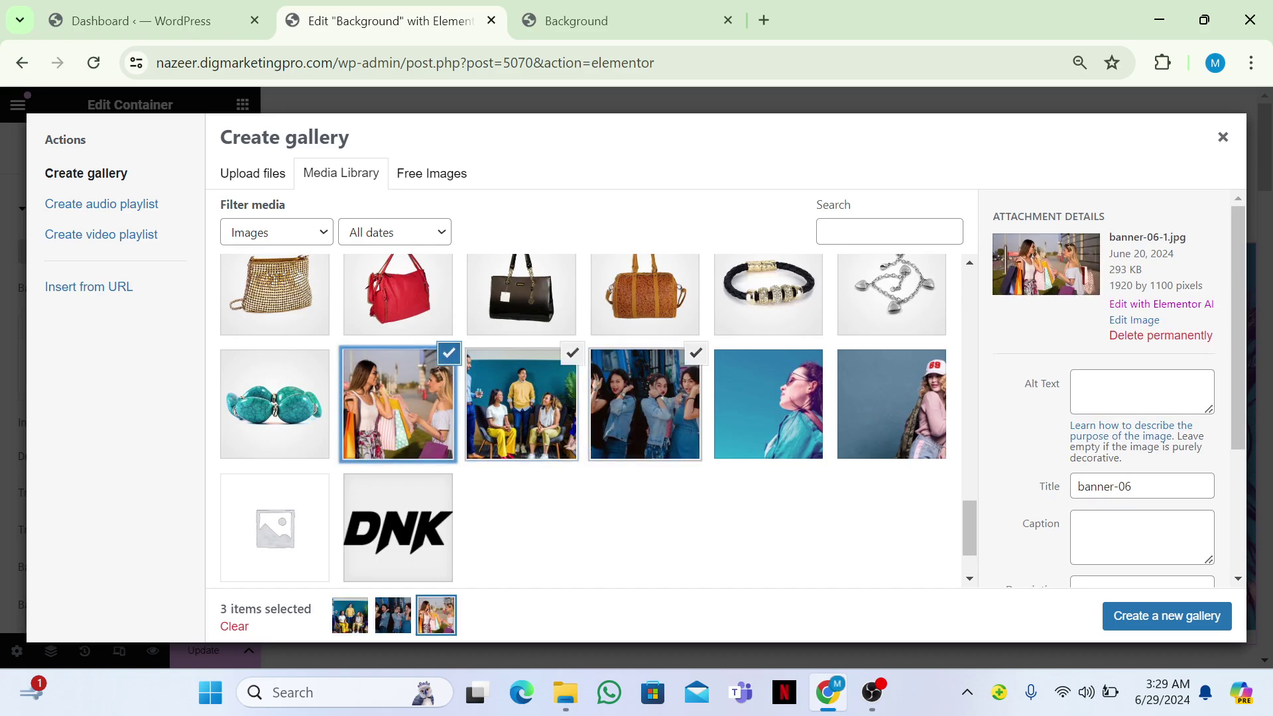
{"action": "left_click", "coordinate": [1167, 616]}
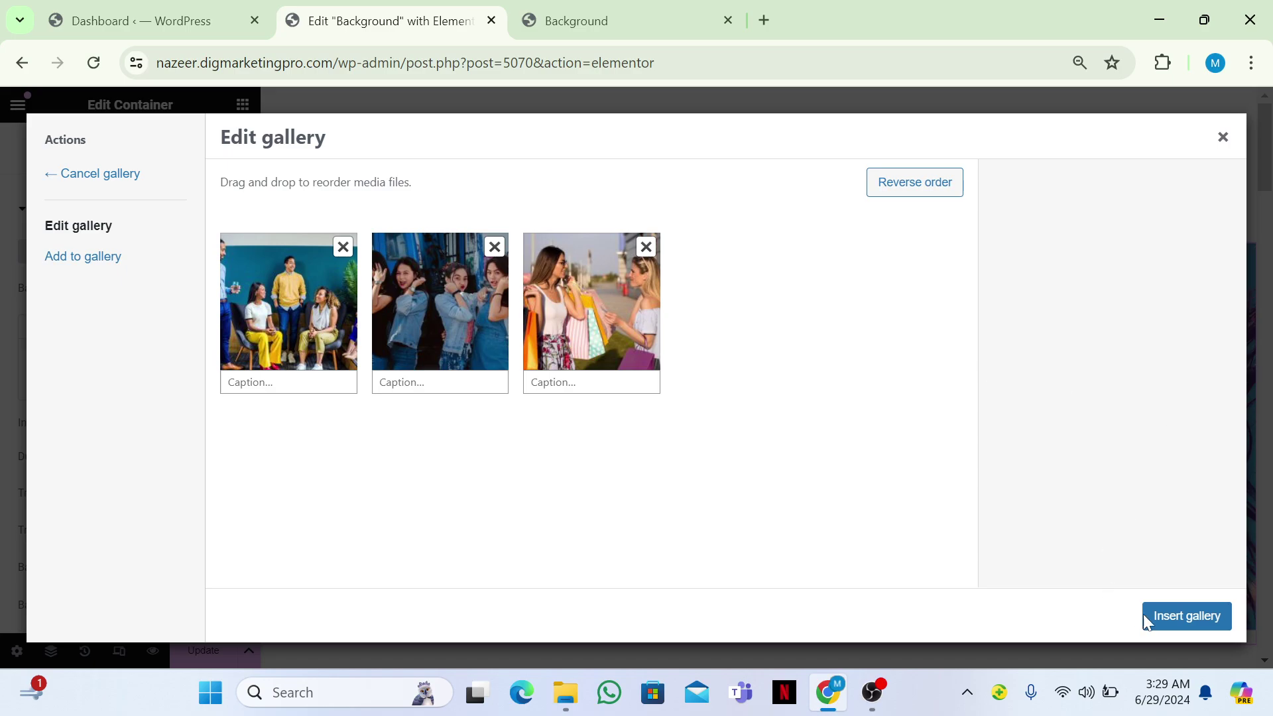
{"action": "left_click", "coordinate": [1170, 619]}
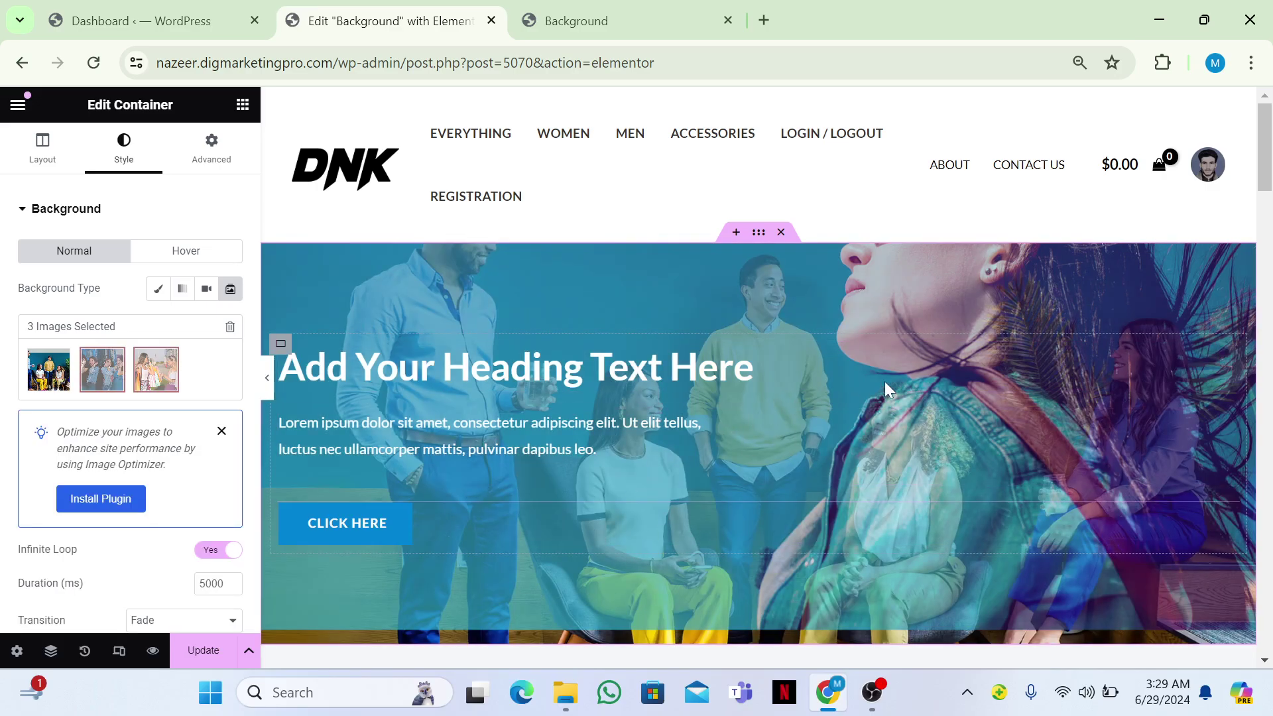
Step: Update the page and reload the Background preview to review the hero slideshow beneath its overlay image
{"action": "left_click", "coordinate": [203, 651]}
{"action": "left_click", "coordinate": [532, 8]}
{"action": "left_click", "coordinate": [105, 53]}
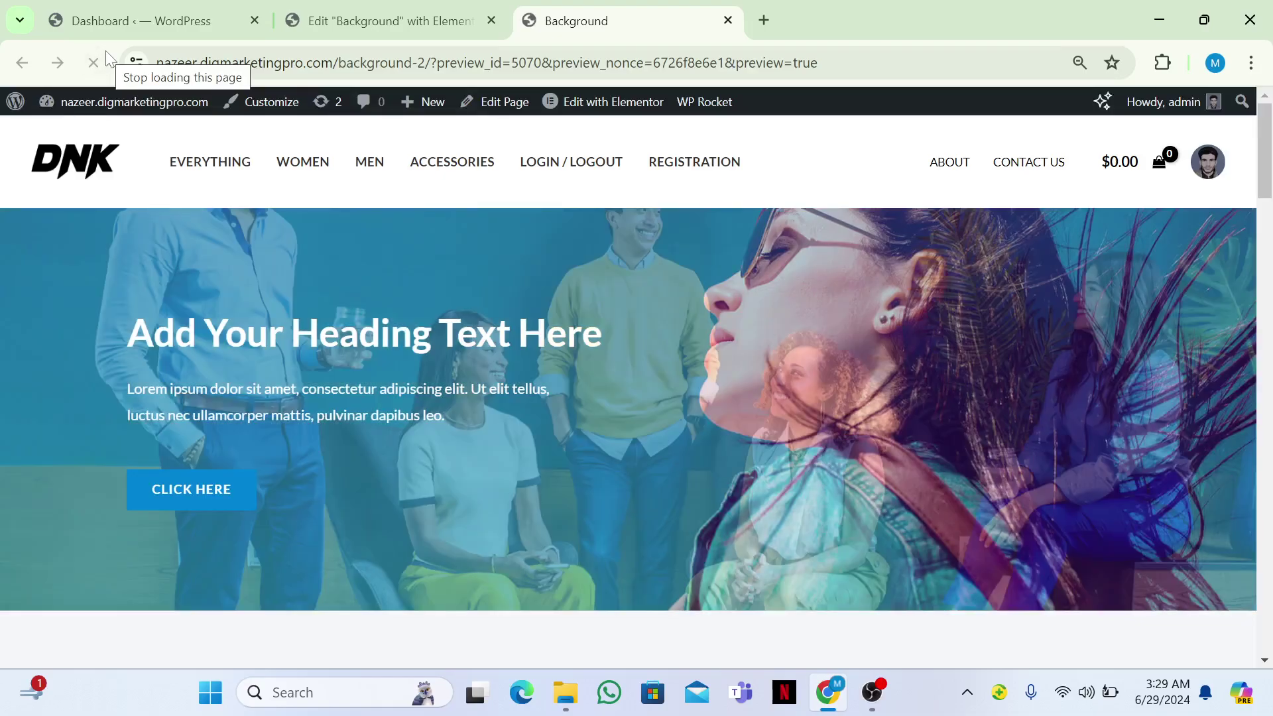
{"action": "scroll", "coordinate": [636, 391], "scroll_direction": "down", "scroll_amount": 6}
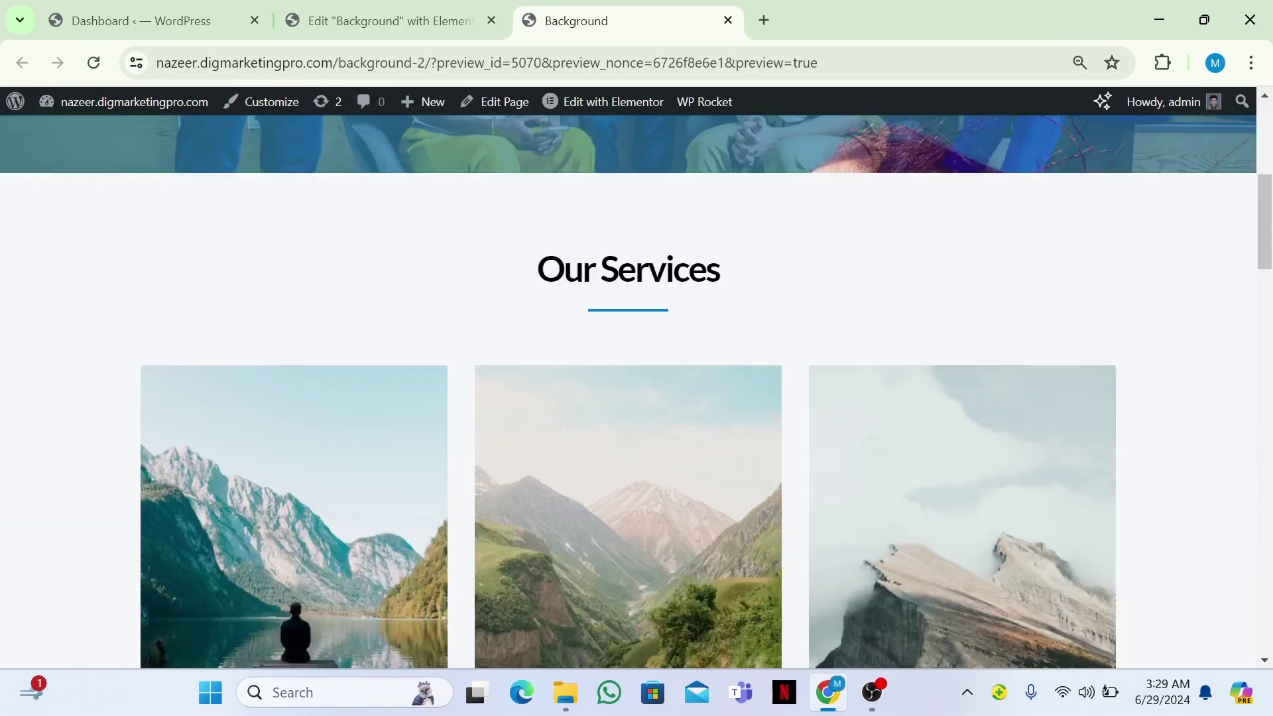
{"action": "scroll", "coordinate": [636, 391], "scroll_direction": "up", "scroll_amount": 4}
{"action": "scroll", "coordinate": [637, 391], "scroll_direction": "up", "scroll_amount": 2}
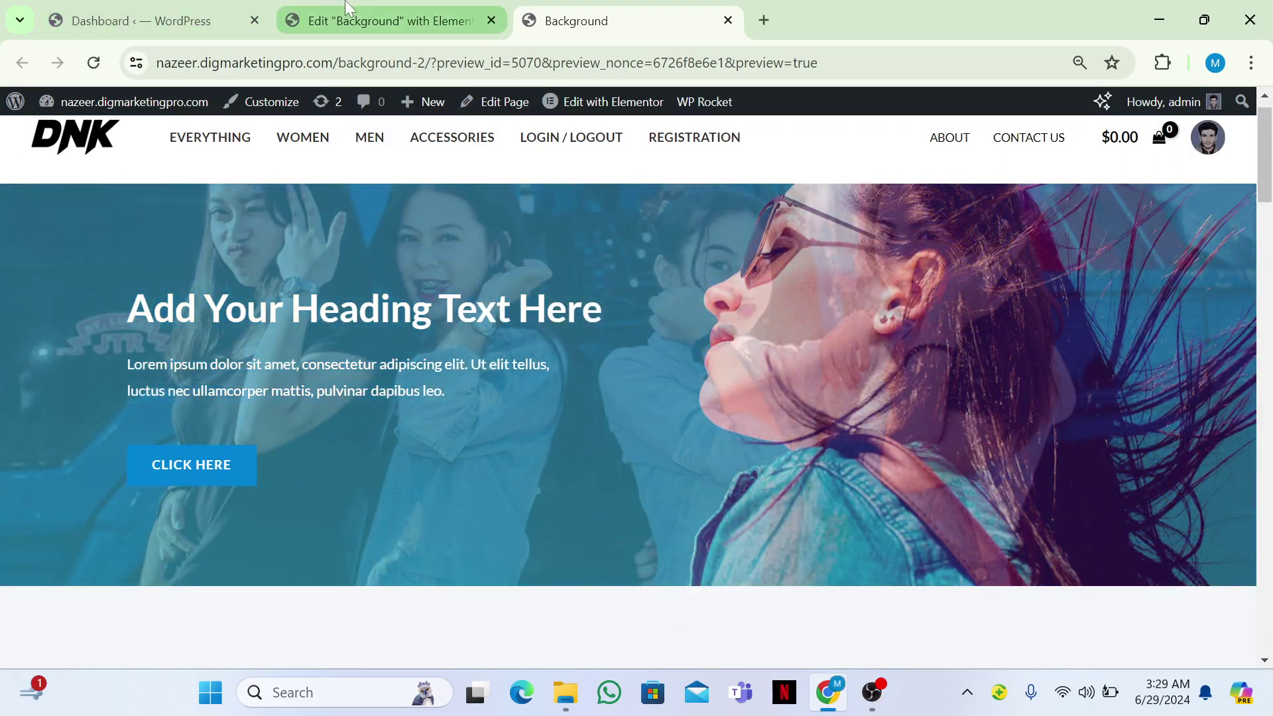
Step: Back in the editor, remove the image from the hero container's background overlay
{"action": "left_click", "coordinate": [345, 10]}
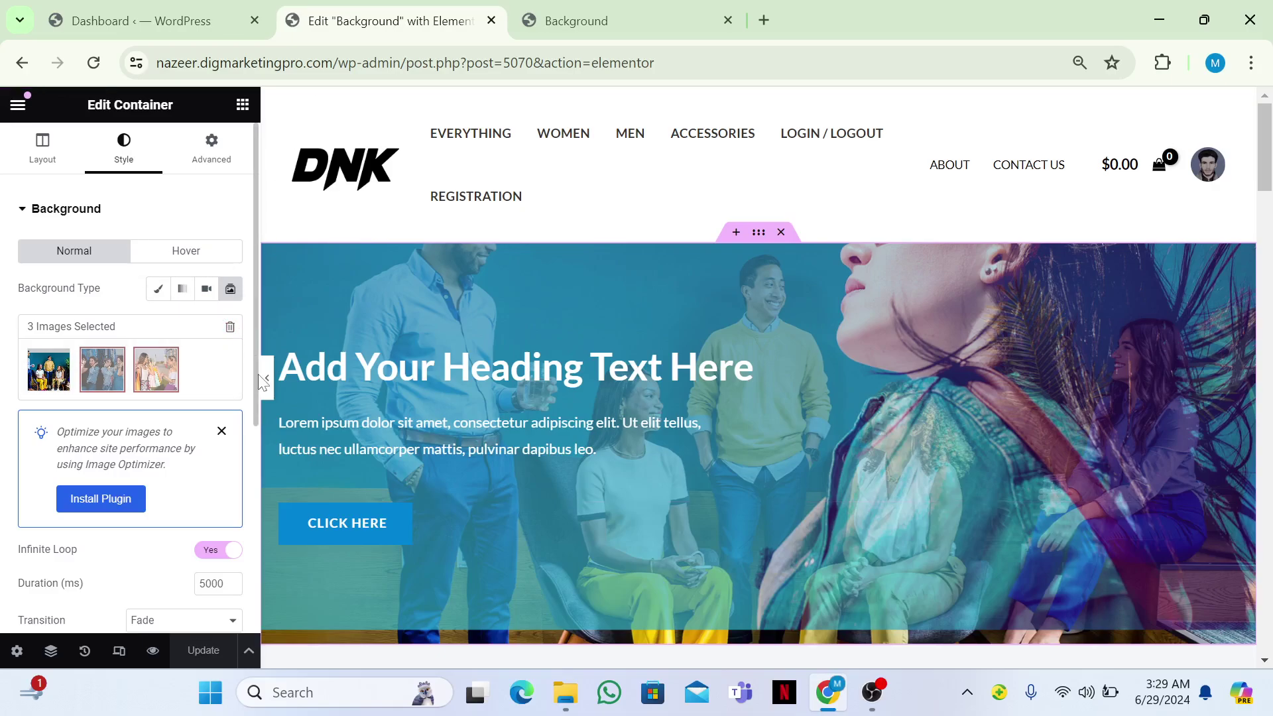
{"action": "scroll", "coordinate": [258, 458], "scroll_direction": "down", "scroll_amount": 5}
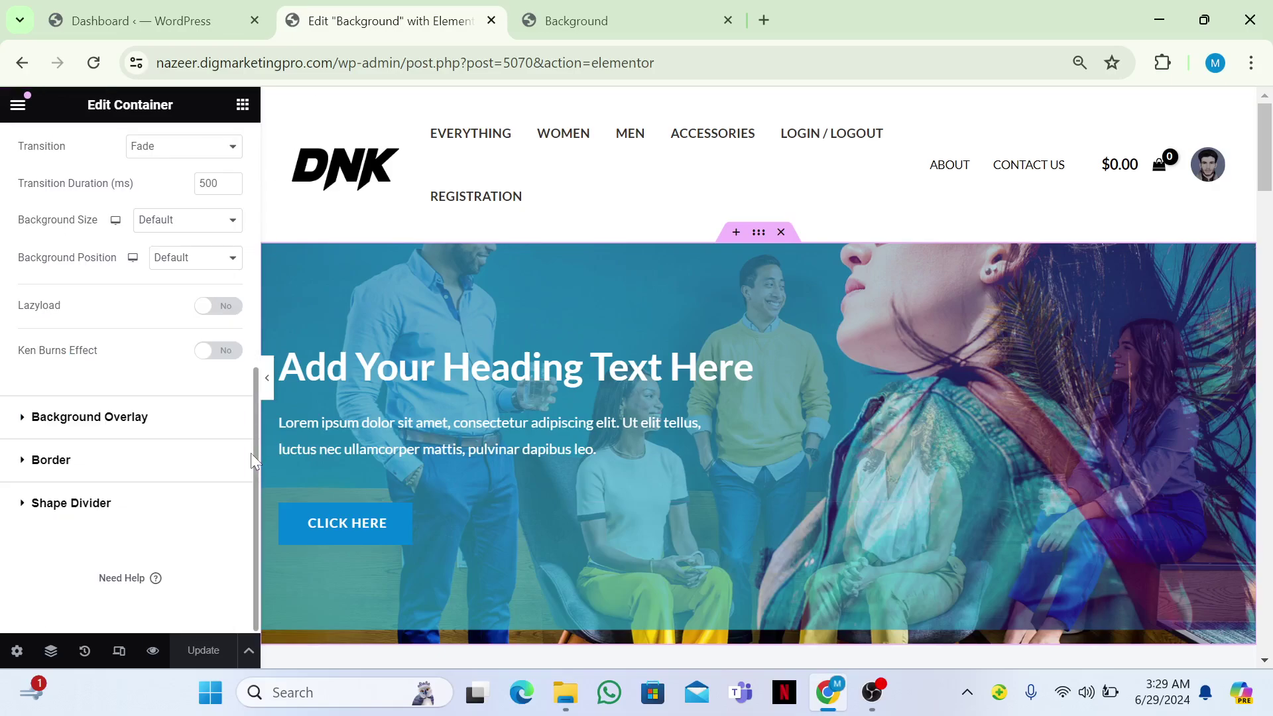
{"action": "left_click", "coordinate": [181, 430]}
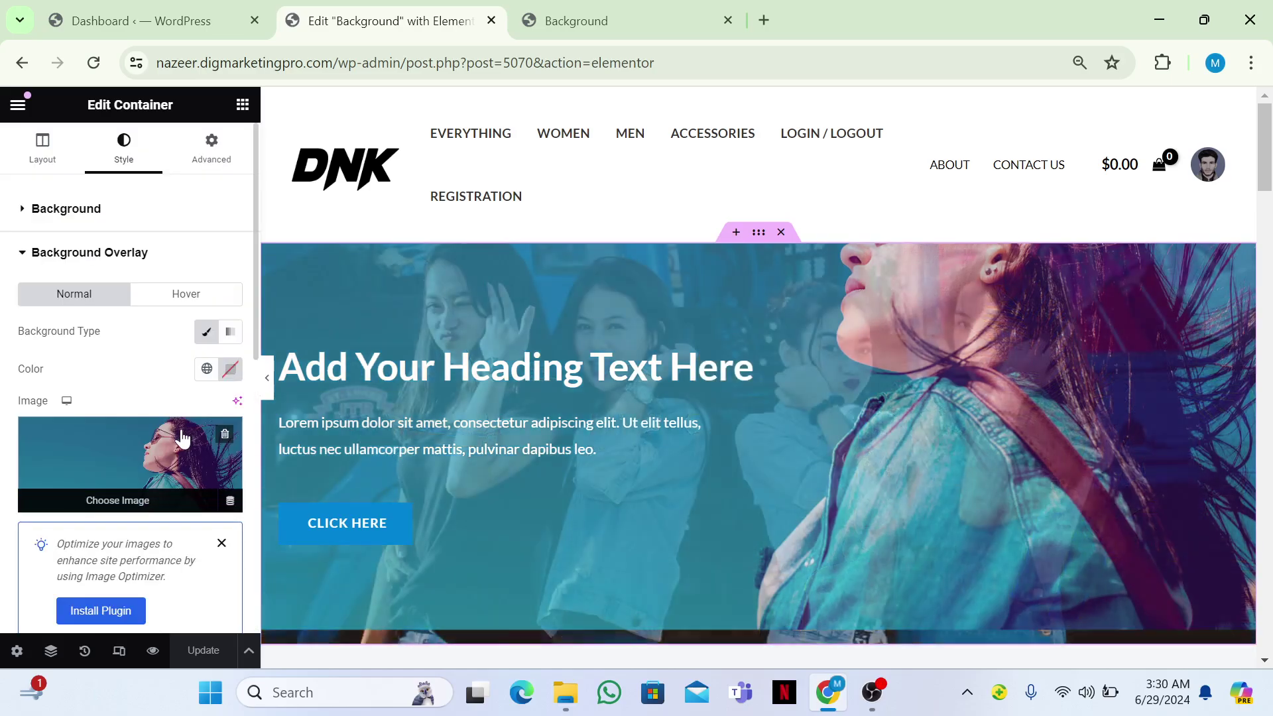
{"action": "left_click", "coordinate": [224, 434]}
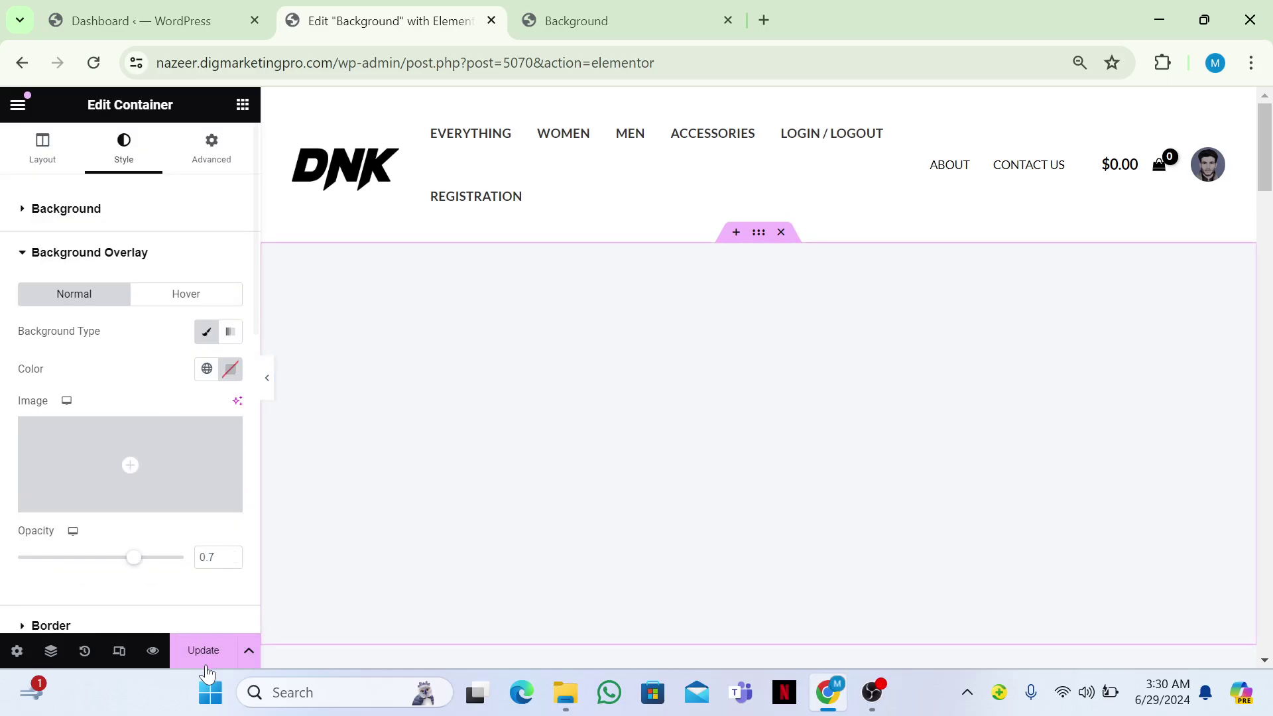
Step: Update the page and reload the Background preview to check the hero slideshow without its overlay image
{"action": "left_click", "coordinate": [204, 661]}
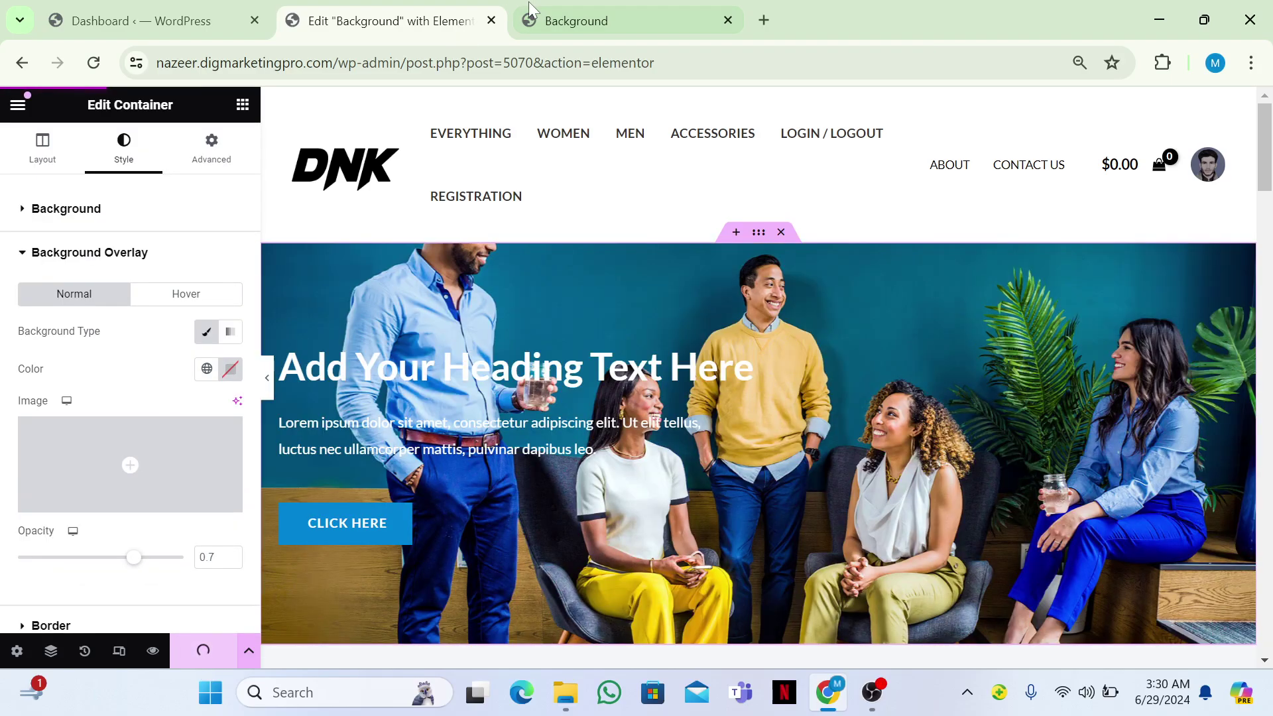
{"action": "left_click", "coordinate": [539, 9]}
{"action": "key", "text": "F5"}
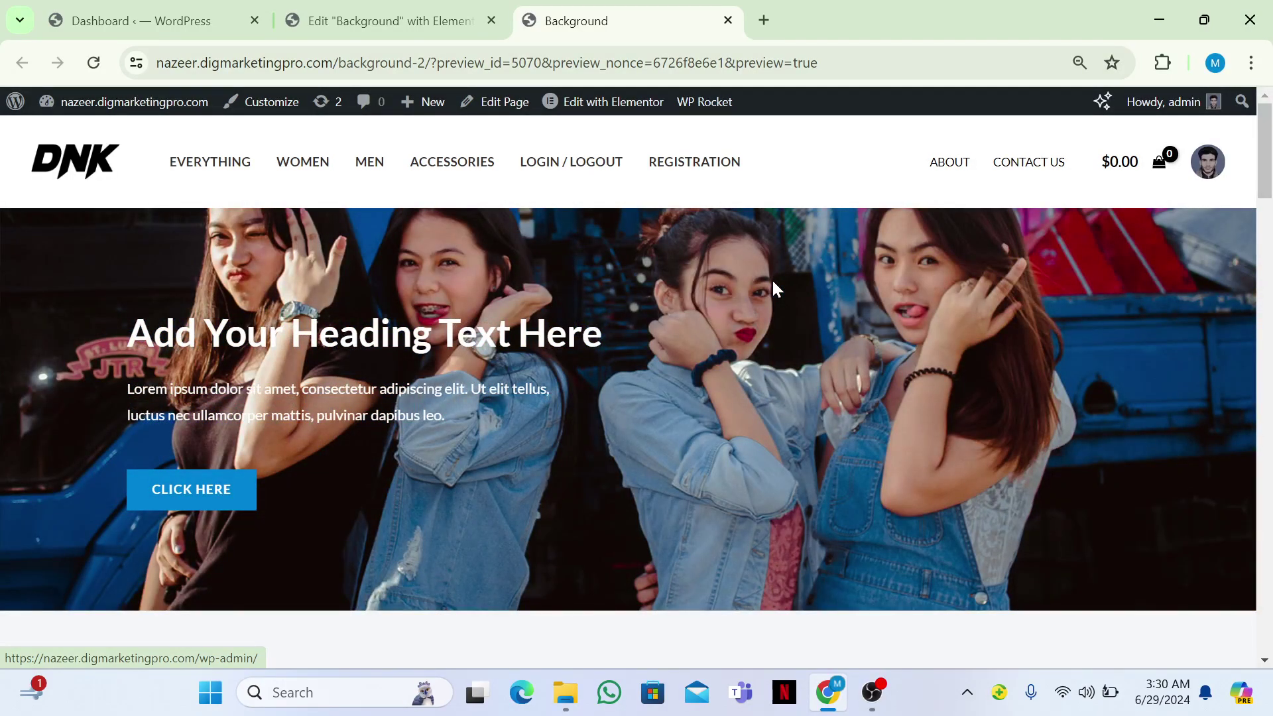
Step: Return to the editor and set the hero slideshow's background size to Cover in the container's Background settings
{"action": "left_click", "coordinate": [391, 21]}
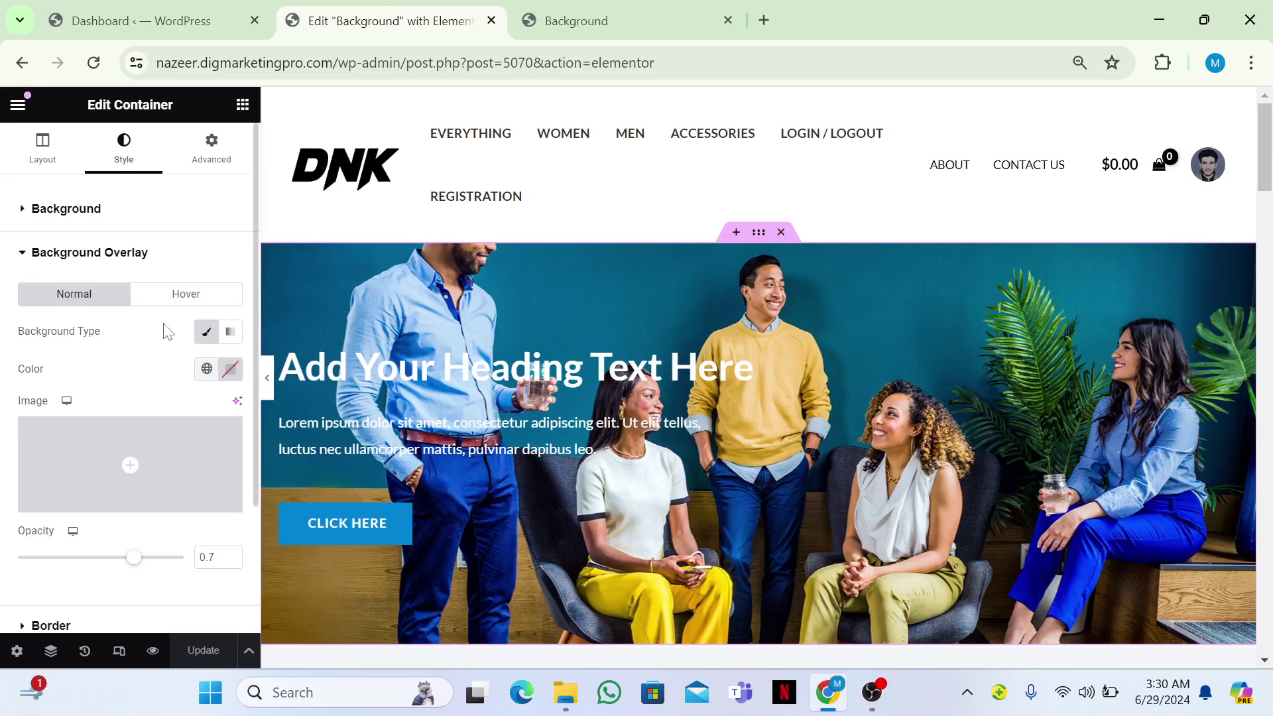
{"action": "left_click", "coordinate": [82, 225]}
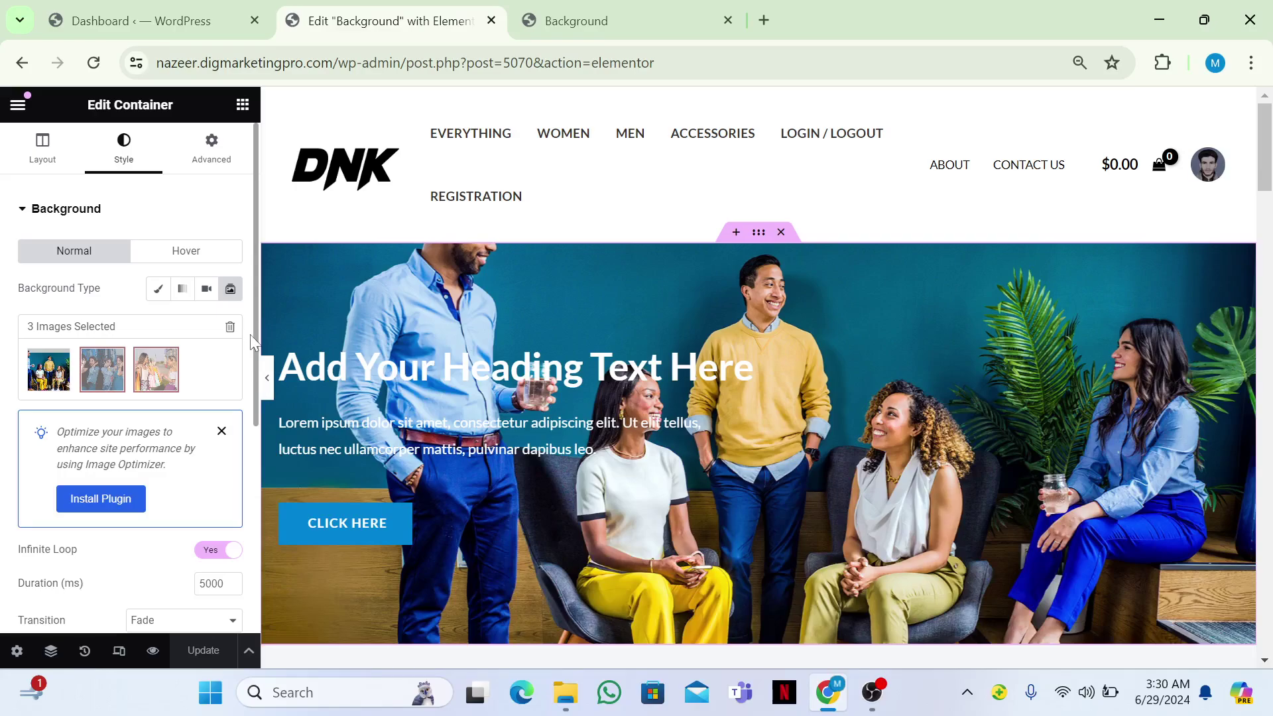
{"action": "scroll", "coordinate": [248, 379], "scroll_direction": "down", "scroll_amount": 5}
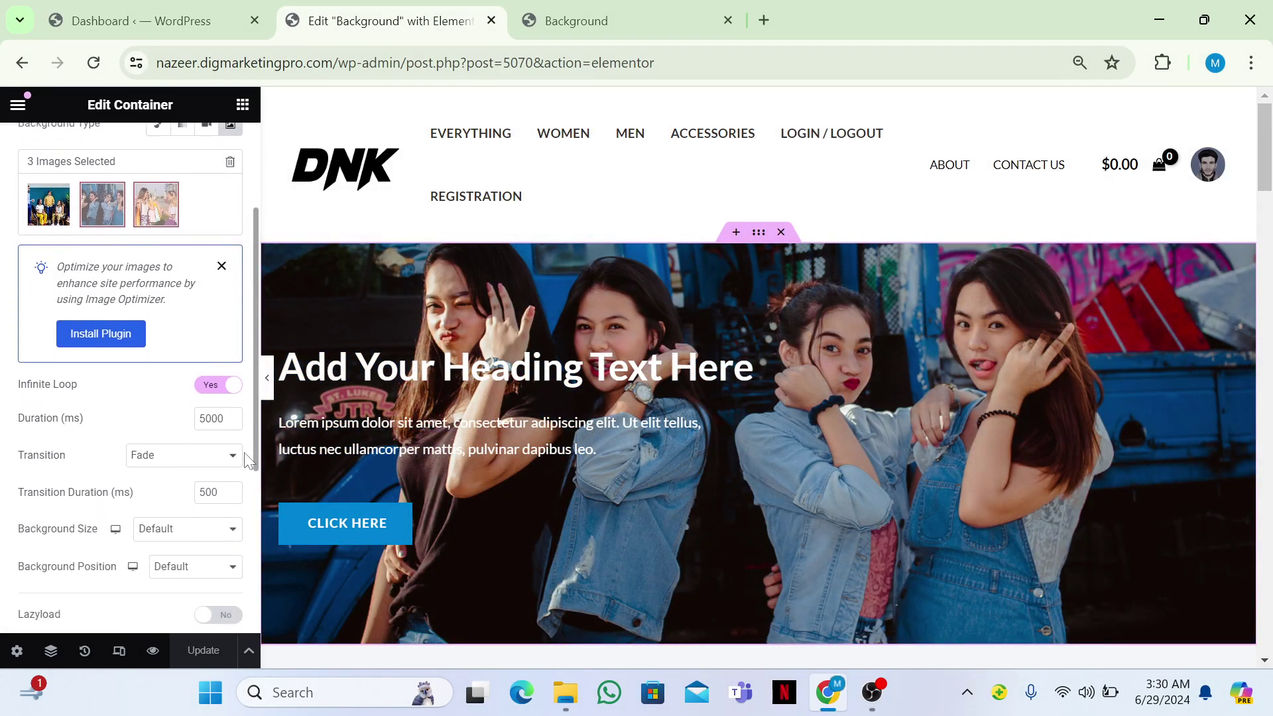
{"action": "scroll", "coordinate": [240, 530], "scroll_direction": "down", "scroll_amount": 1}
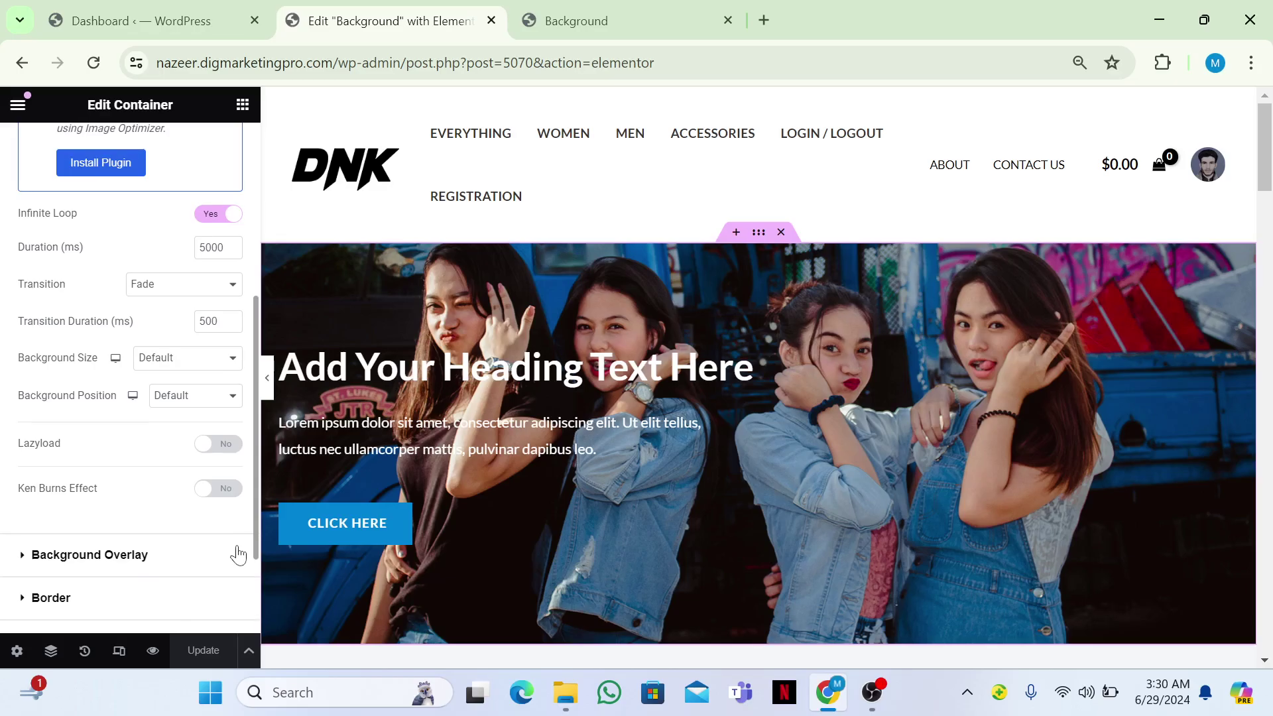
{"action": "left_click", "coordinate": [171, 358]}
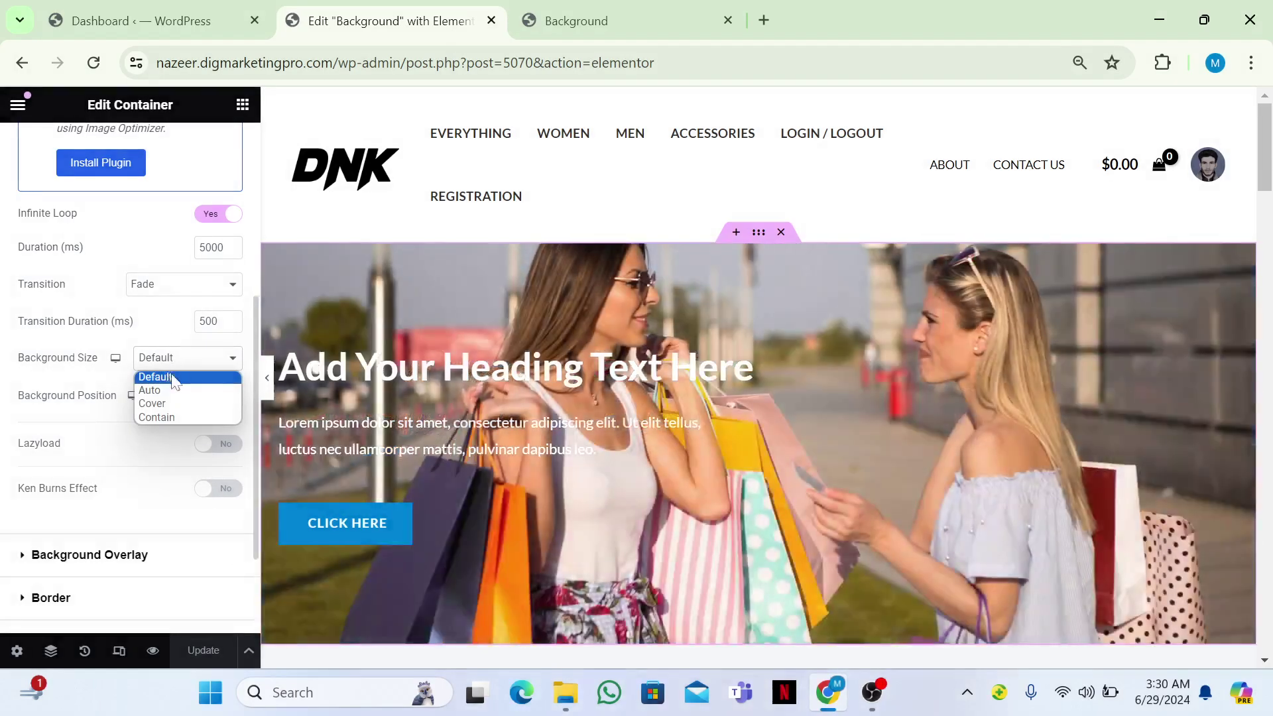
{"action": "left_click", "coordinate": [166, 405]}
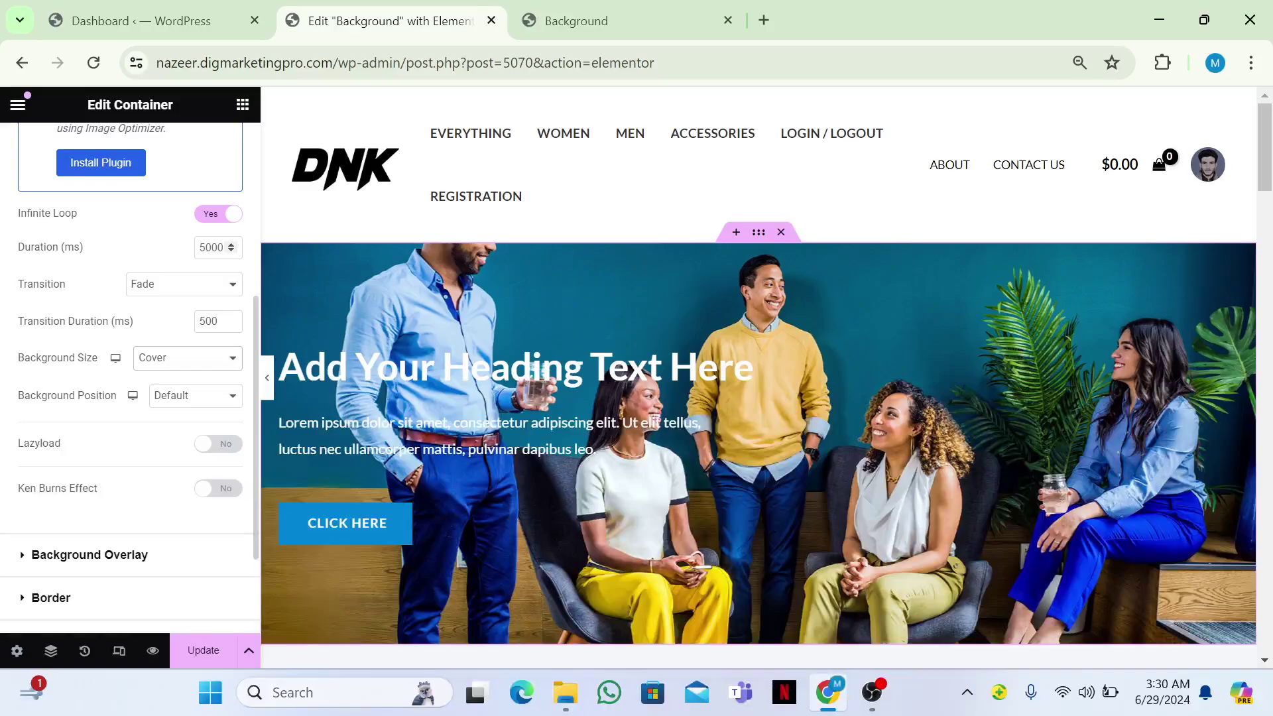
Step: Try Center Center as the hero slideshow's background position and settle on Top Center
{"action": "left_click", "coordinate": [180, 402]}
{"action": "left_click", "coordinate": [185, 429]}
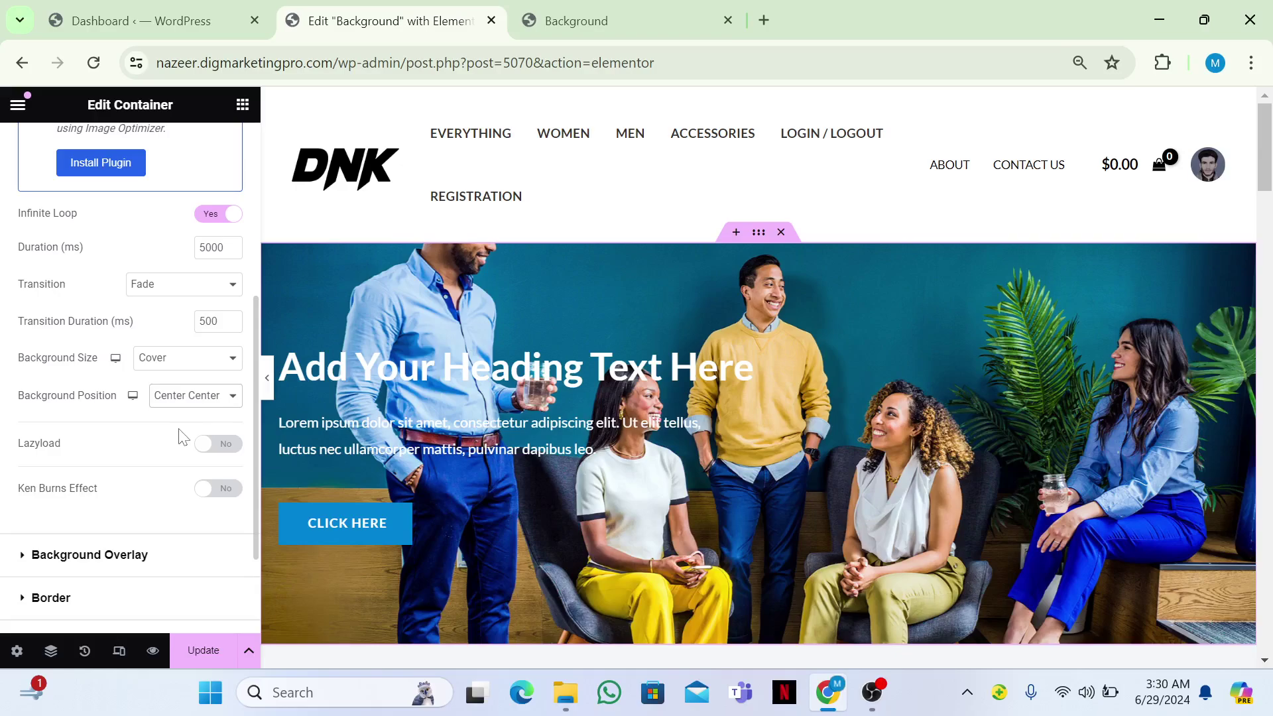
{"action": "left_click", "coordinate": [175, 398]}
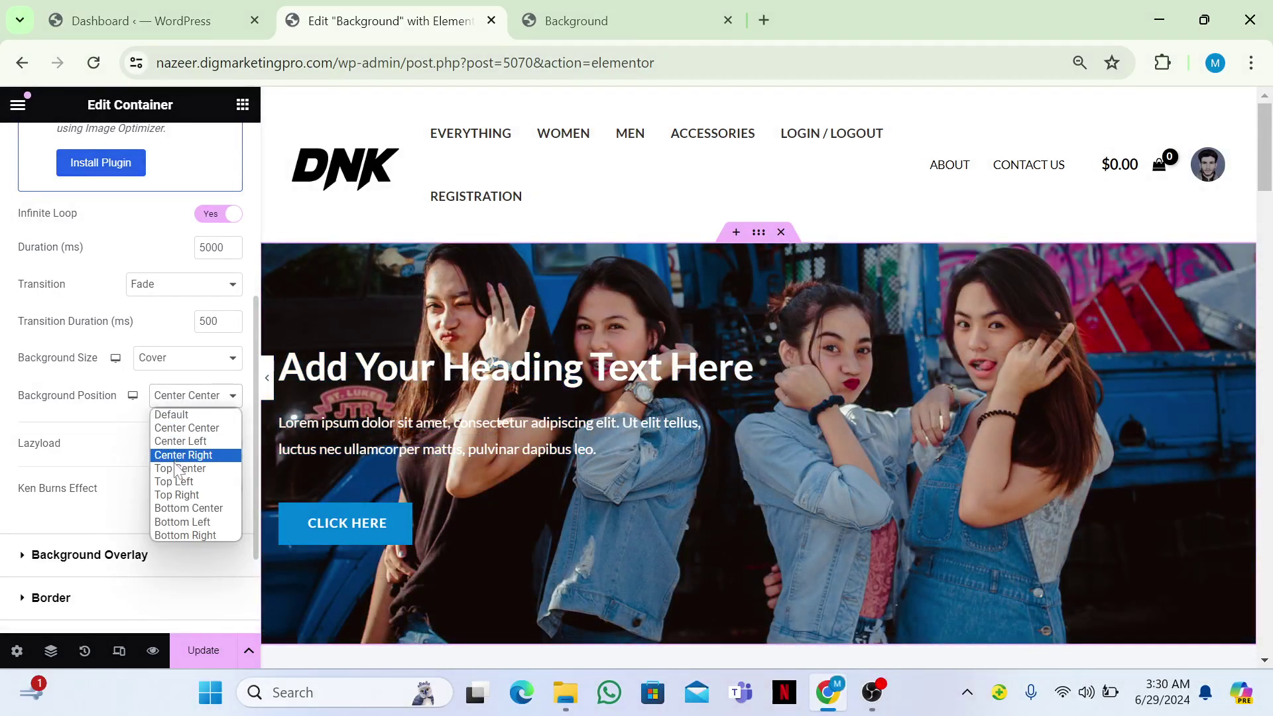
{"action": "left_click", "coordinate": [175, 472]}
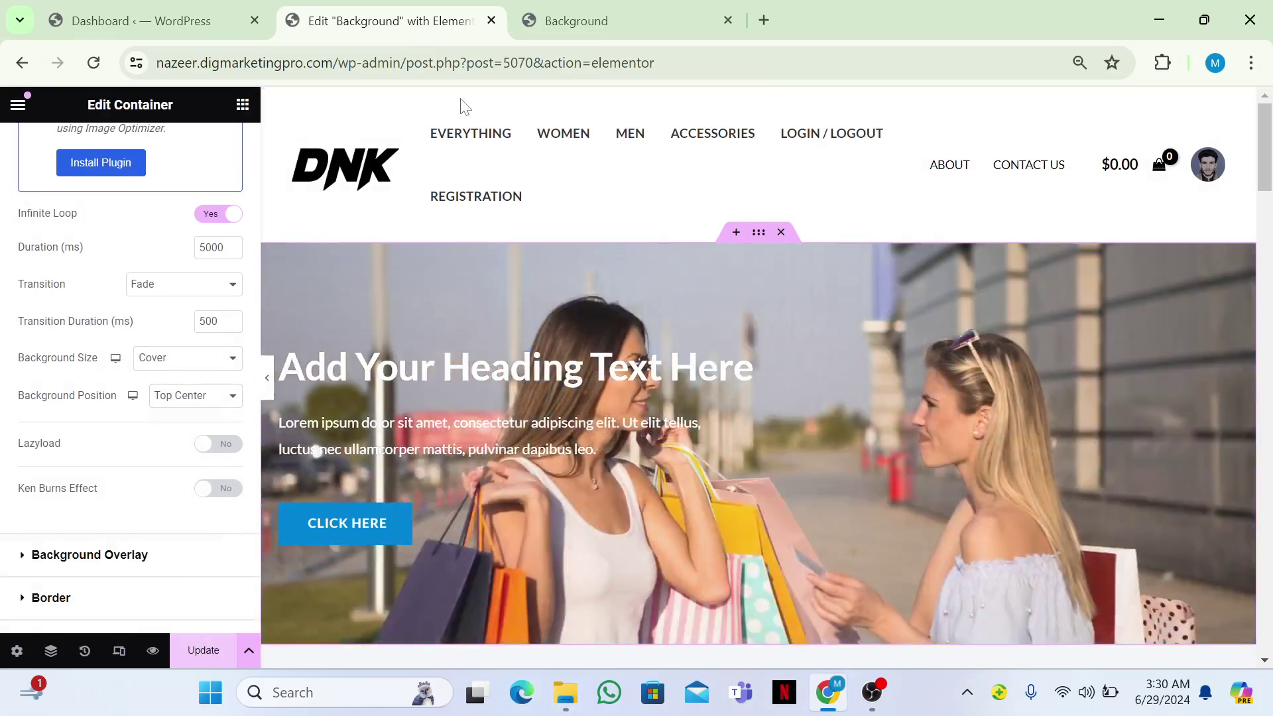
Step: Update the page, reload the Background preview to check the repositioned hero slideshow, and return to the editor
{"action": "left_click", "coordinate": [608, 16]}
{"action": "key", "text": "F5"}
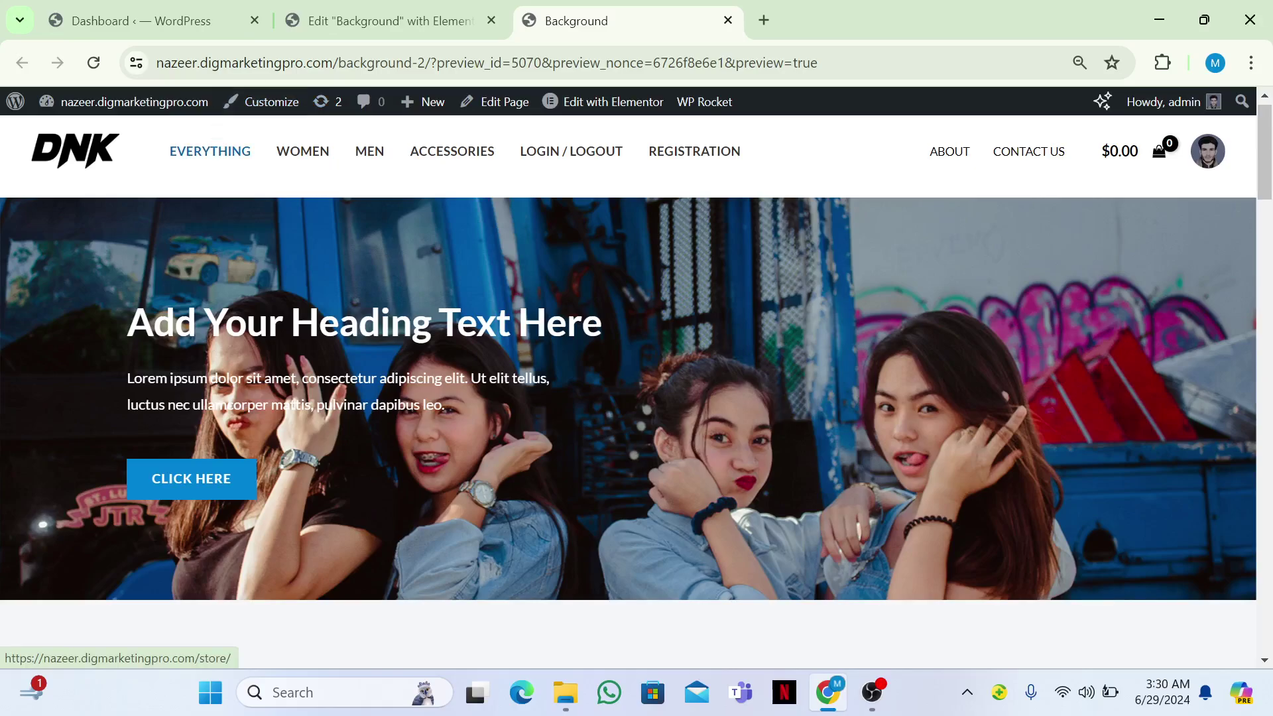
{"action": "left_click", "coordinate": [448, 9]}
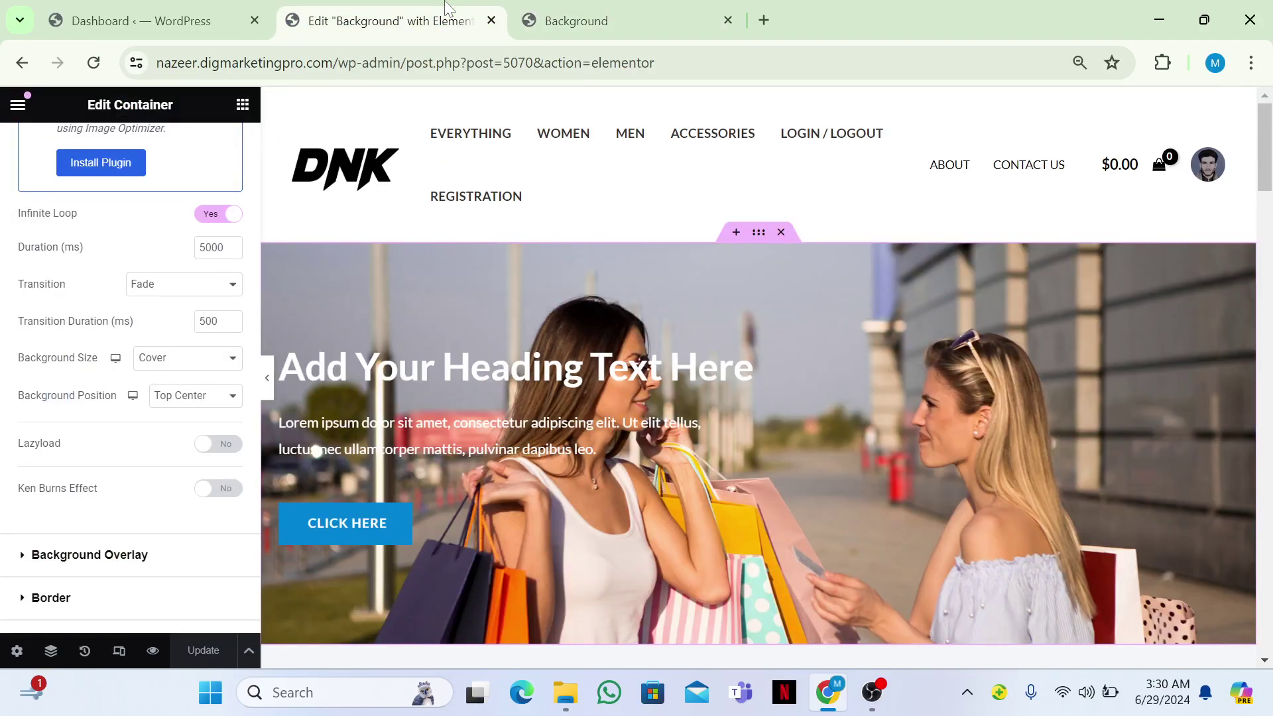